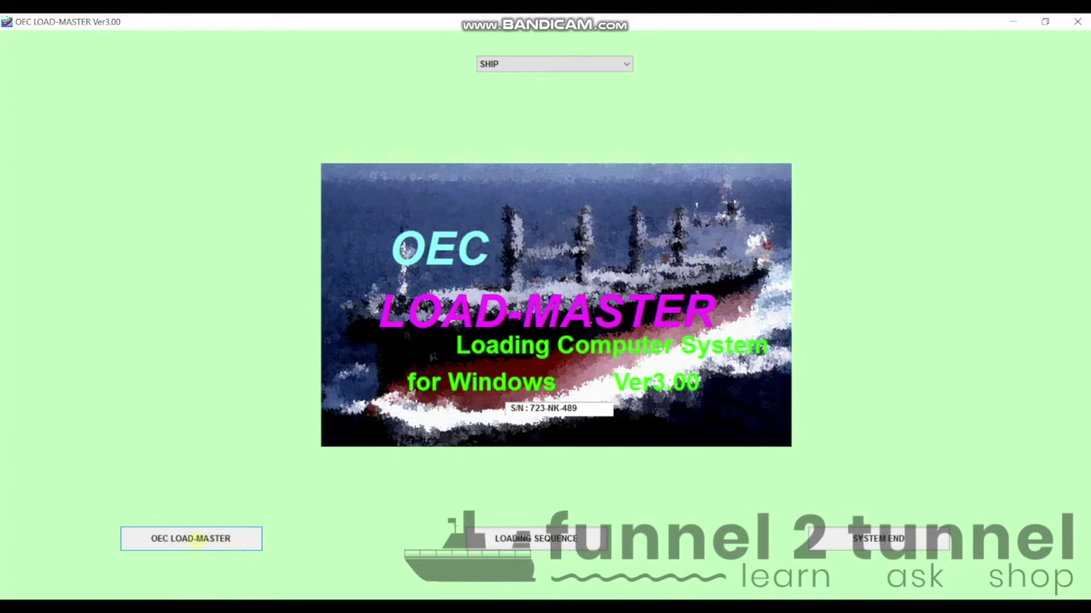
# Start the OEC LOAD-MASTER module and open the saved condition f2t example 1_ust luga
pyautogui.click(192, 539)
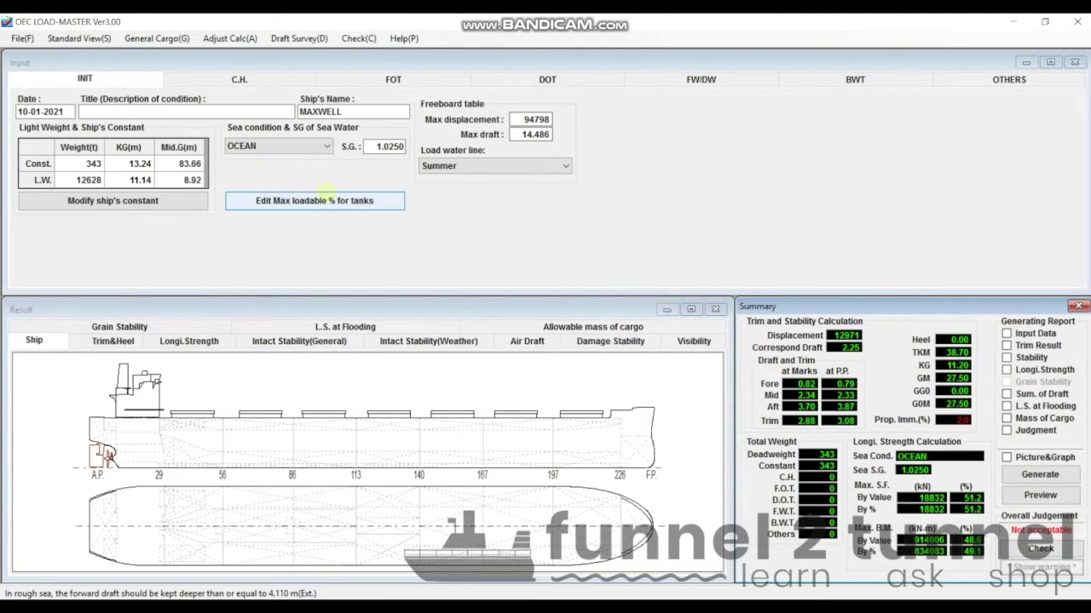
pyautogui.click(273, 79)
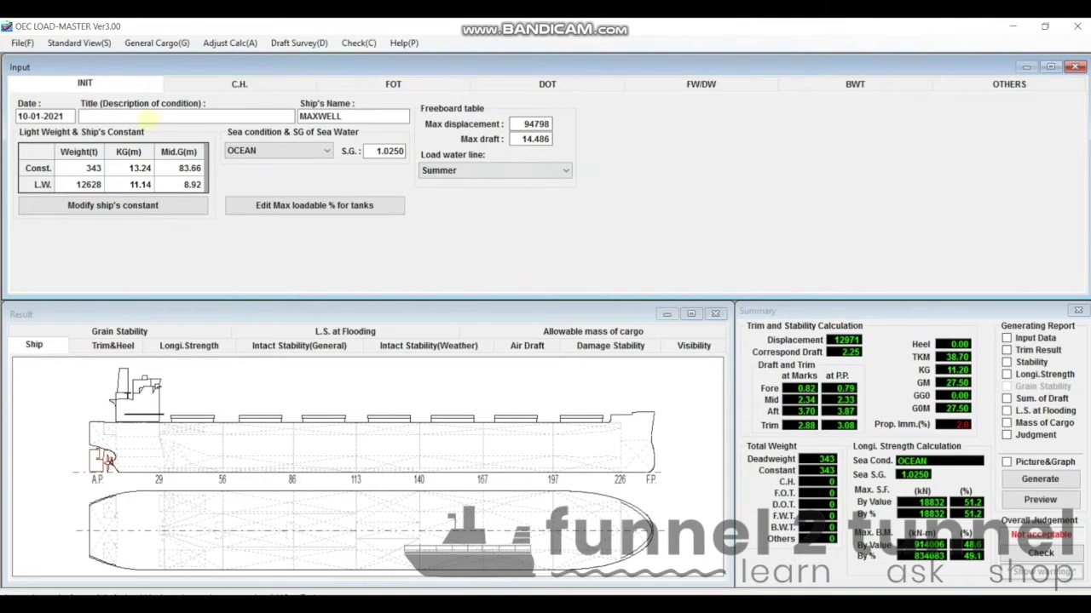
pyautogui.click(22, 42)
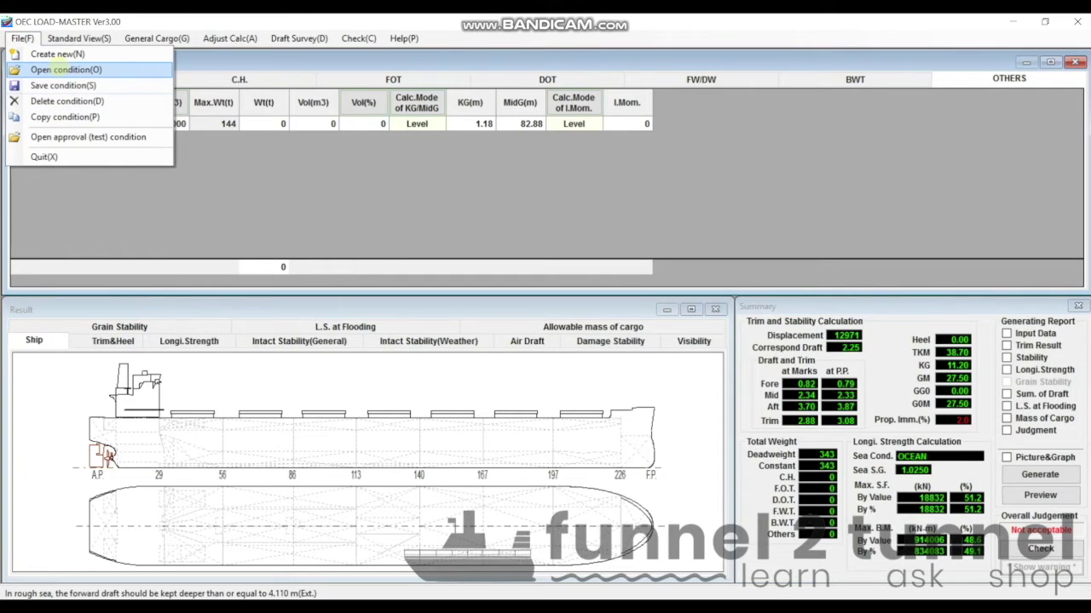
pyautogui.click(60, 70)
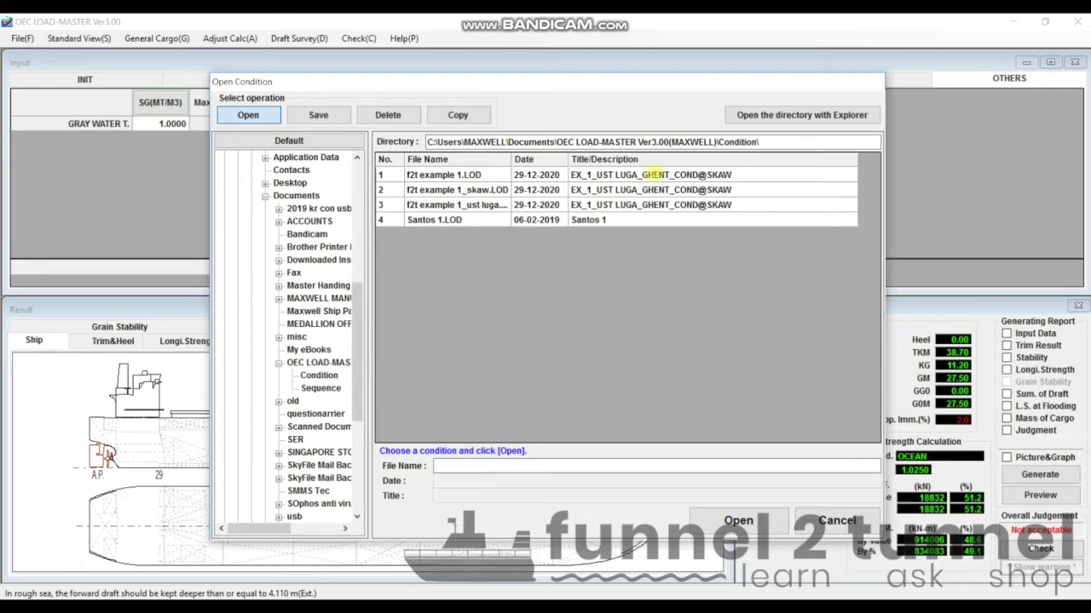
pyautogui.click(652, 174)
pyautogui.click(579, 204)
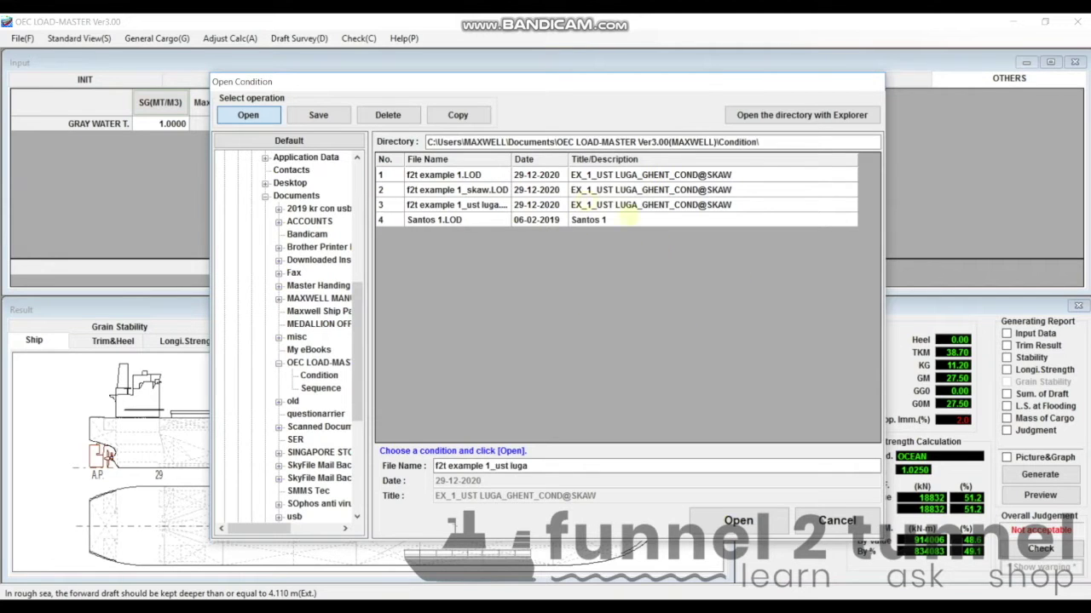
pyautogui.doubleClick(467, 205)
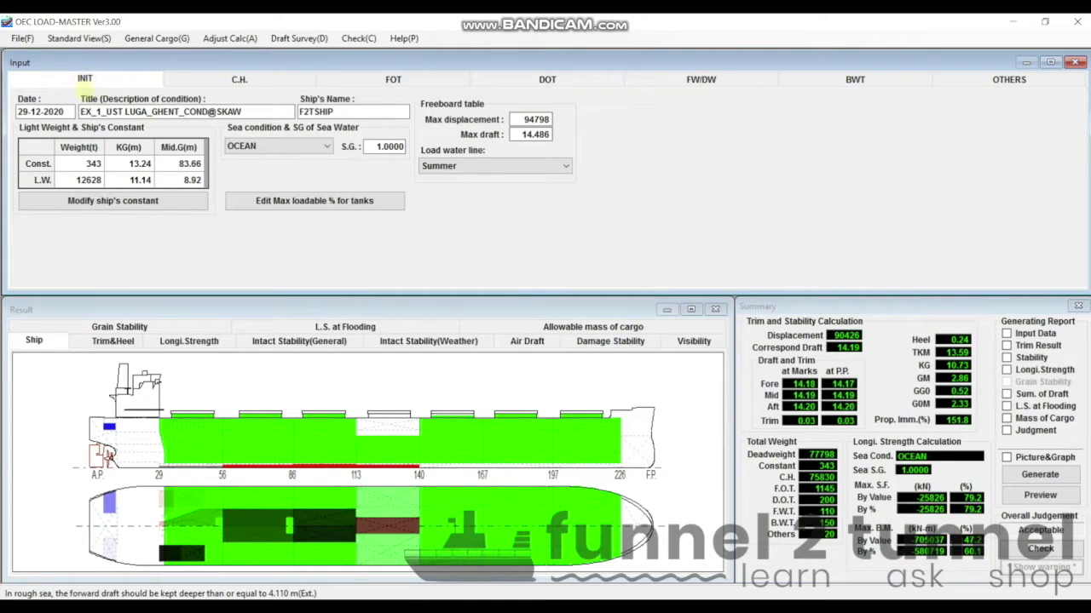
# Set the condition date to 08-01-2021 and go through the title and ship's name fields
pyautogui.click(67, 112)
pyautogui.hotkey('ctrl', 'a')
pyautogui.write('08-01-2021')
pyautogui.click(88, 111)
pyautogui.click(100, 111)
pyautogui.click(328, 112)
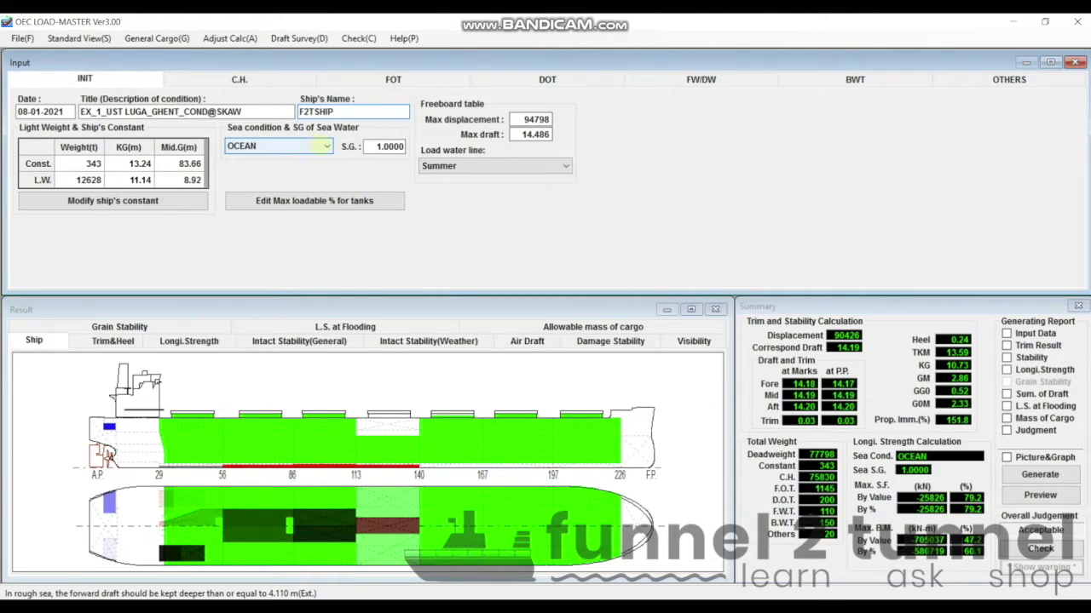
# Examine the sea condition setting and the specific gravity of the sea water in the initial data
pyautogui.click(327, 146)
pyautogui.click(326, 145)
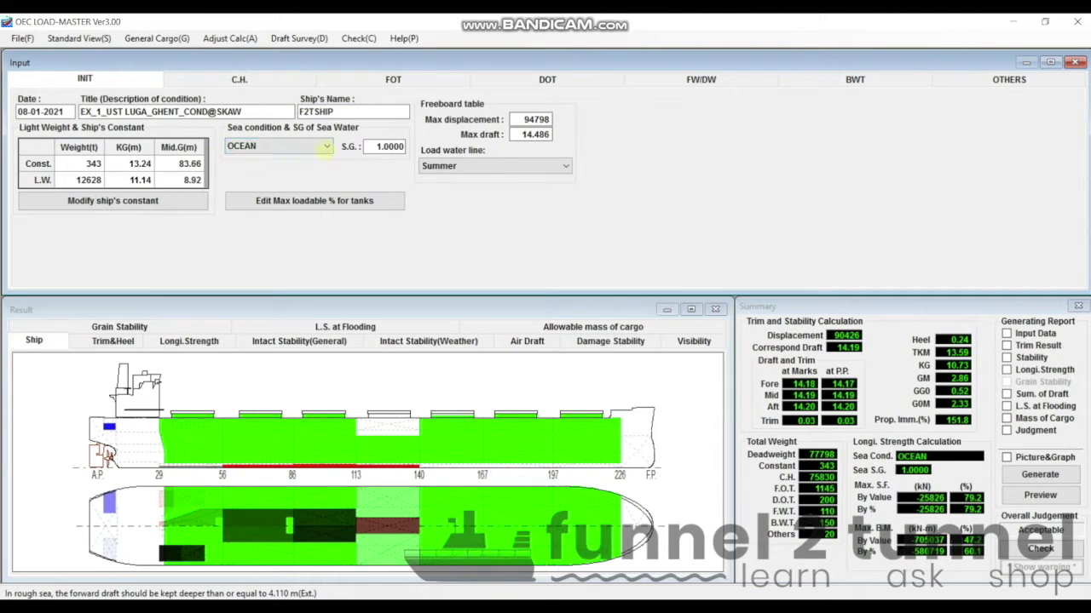
pyautogui.moveTo(326, 145); pyautogui.dragTo(343, 187)
pyautogui.click(305, 148)
pyautogui.click(884, 493)
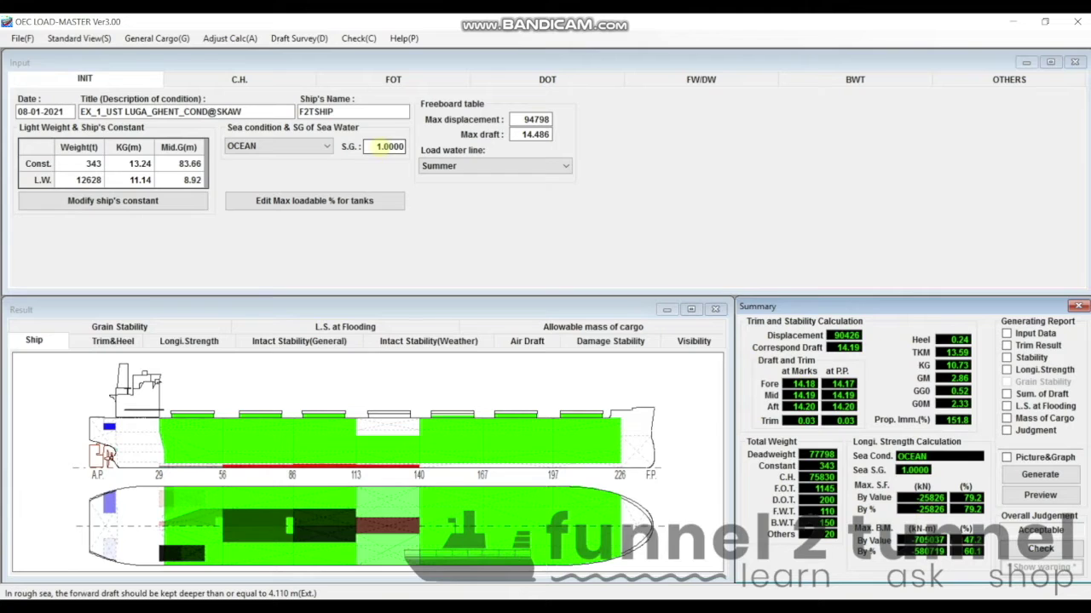
pyautogui.hotkey('shift', 'Tab')
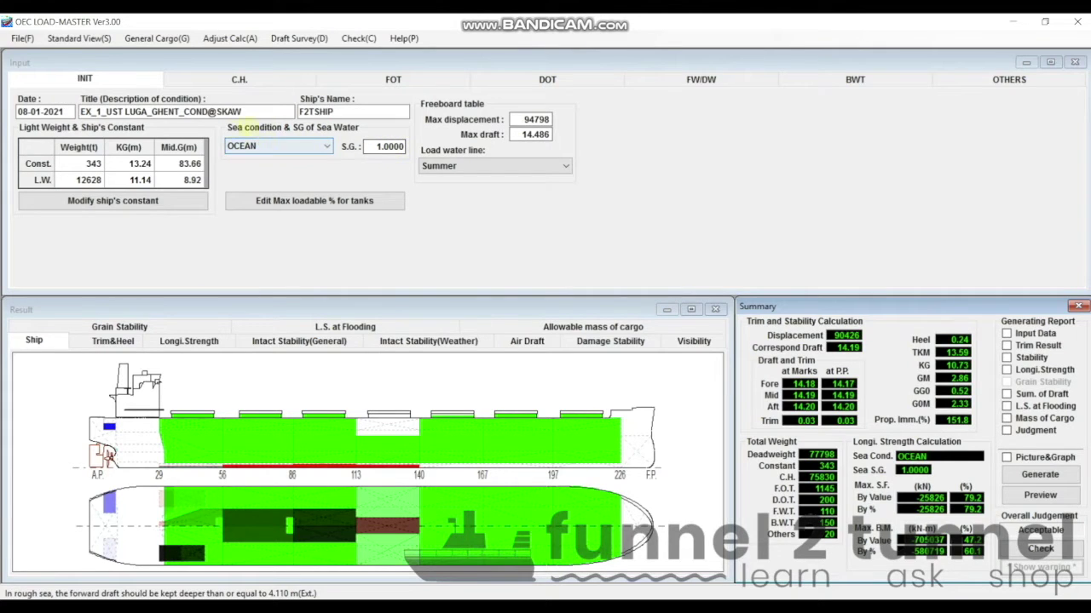
pyautogui.press('Tab')
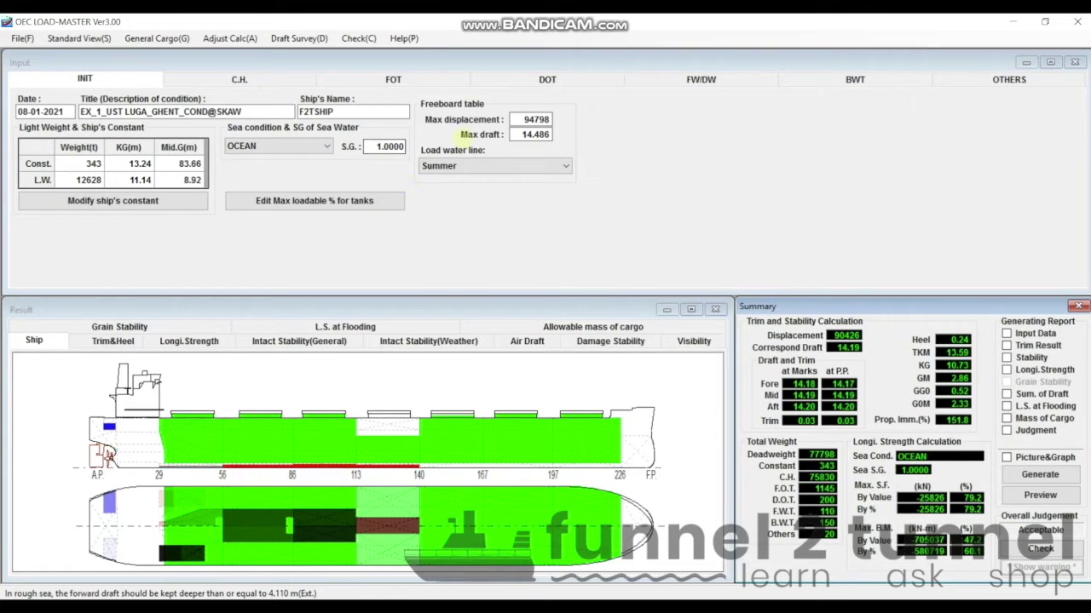
# Set the load water line in the freeboard table to Winter
pyautogui.press('Tab')
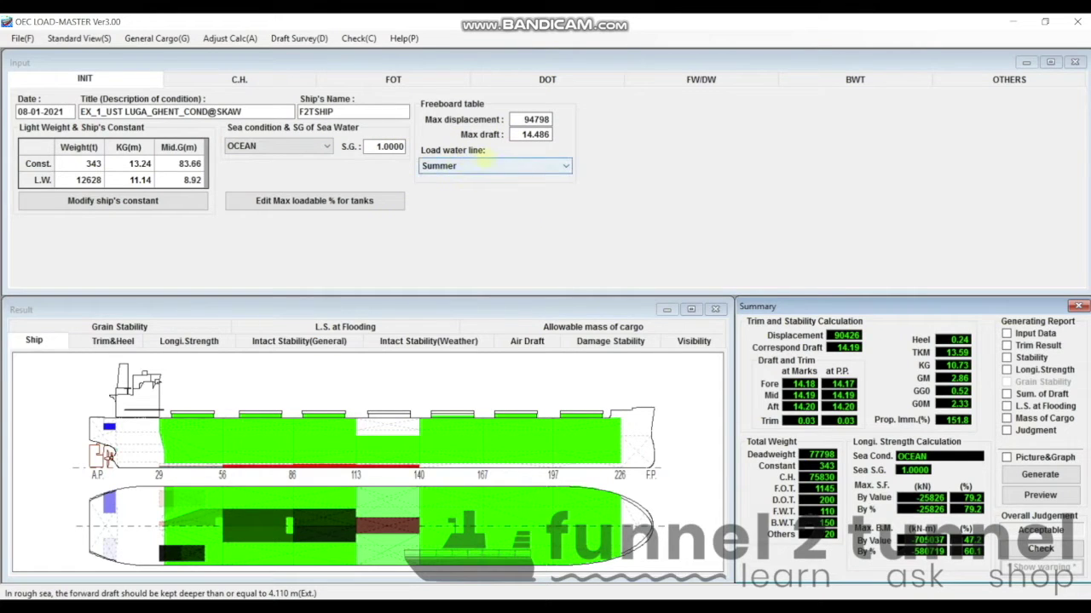
pyautogui.click(452, 166)
pyautogui.press('Down')
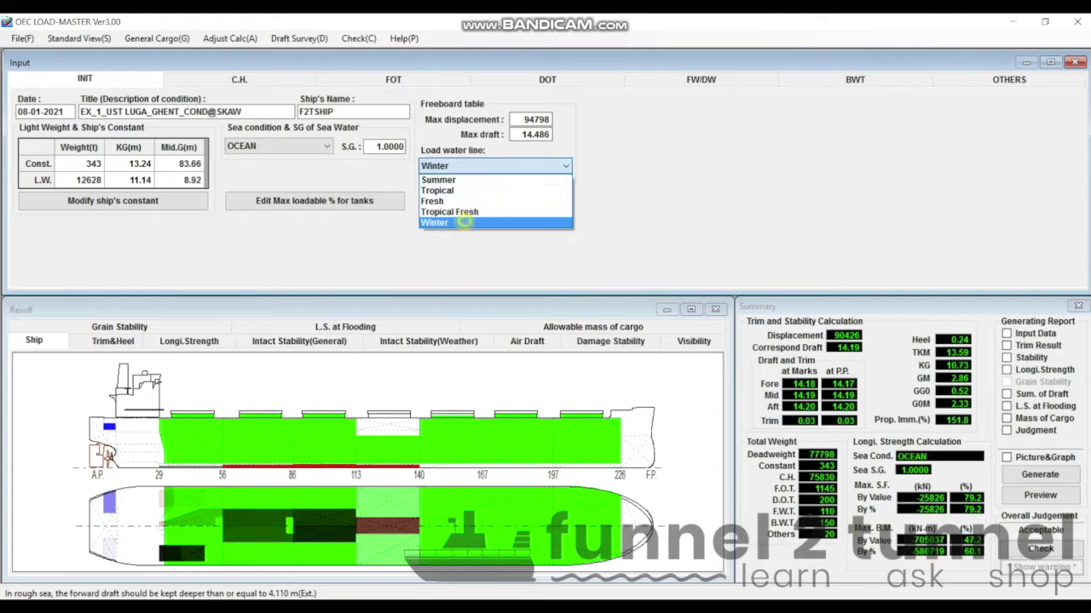
pyautogui.press('Return')
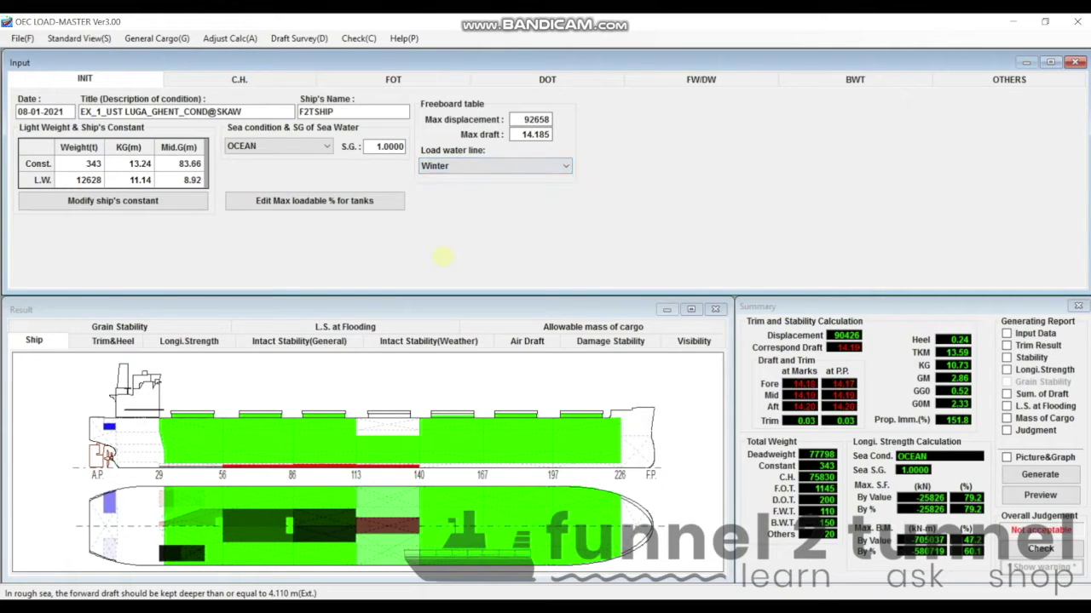
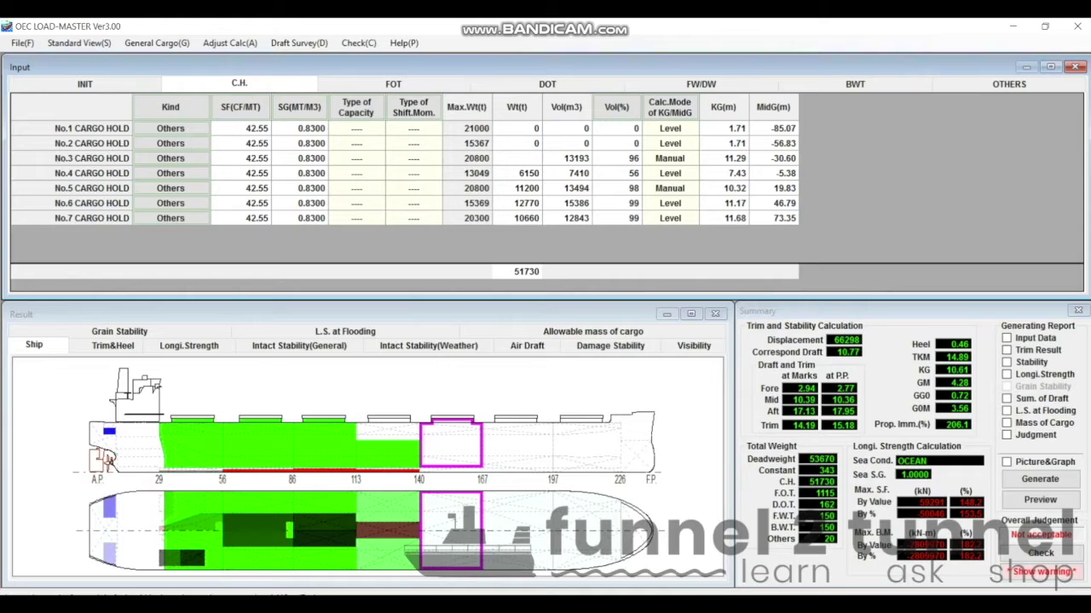
# Clear the loaded weights of the cargo holds
pyautogui.press('Return')
pyautogui.press('Delete')
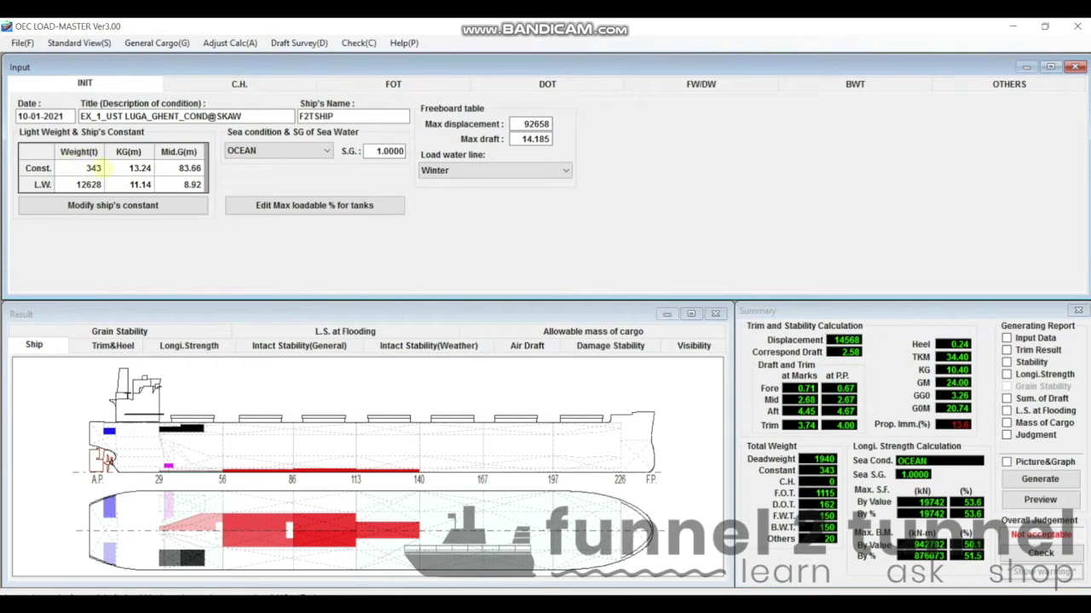
# Compare the ship's constant with the deadweight calculation image in Photos and inspect its breakdown by item
pyautogui.hotkey('alt', 'Tab')
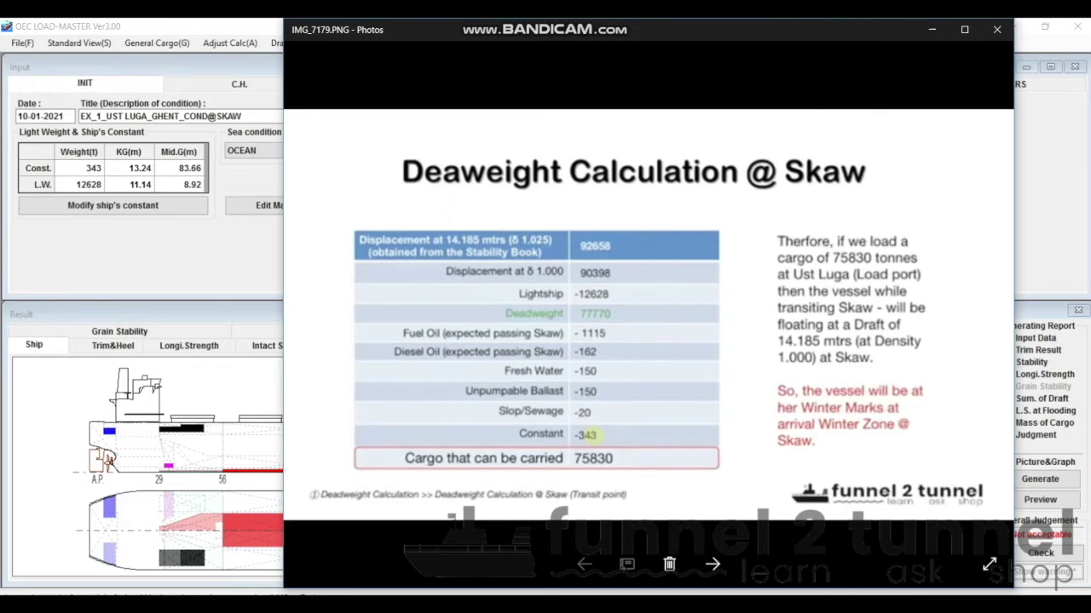
pyautogui.click(931, 29)
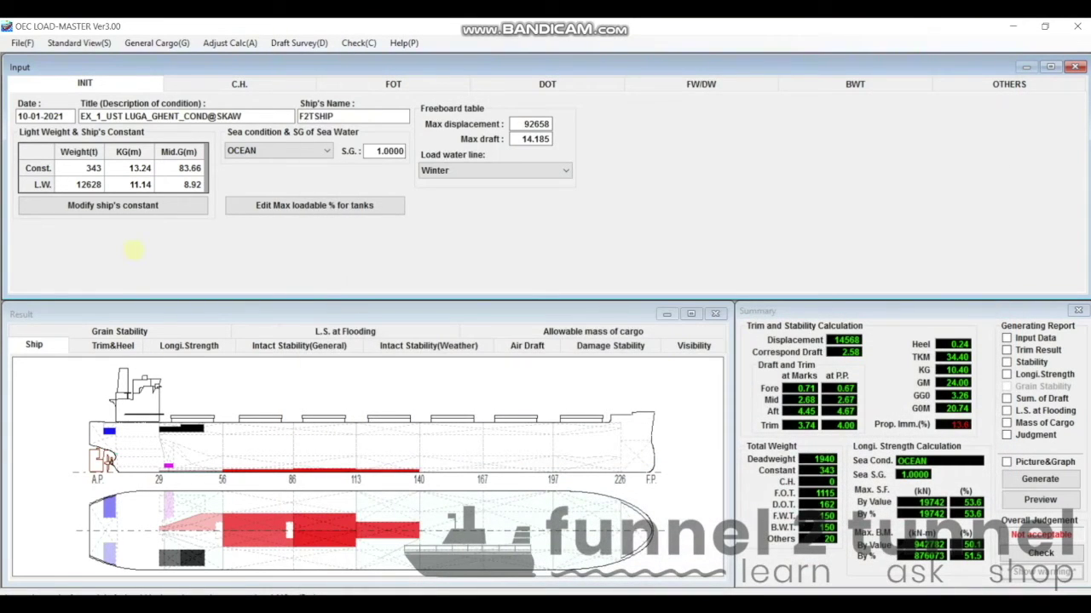
pyautogui.click(77, 206)
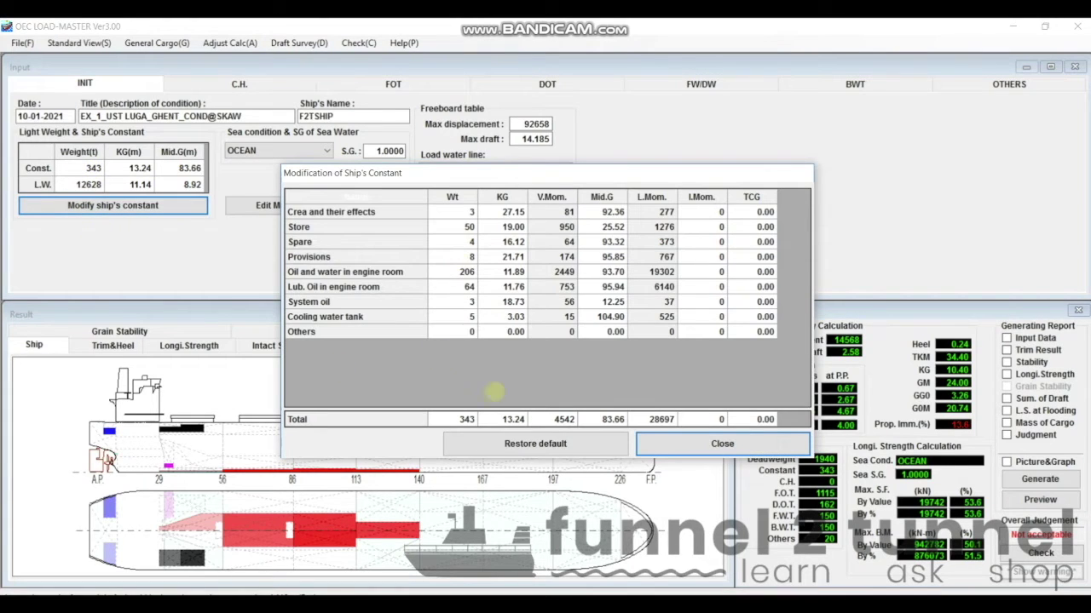
pyautogui.click(720, 443)
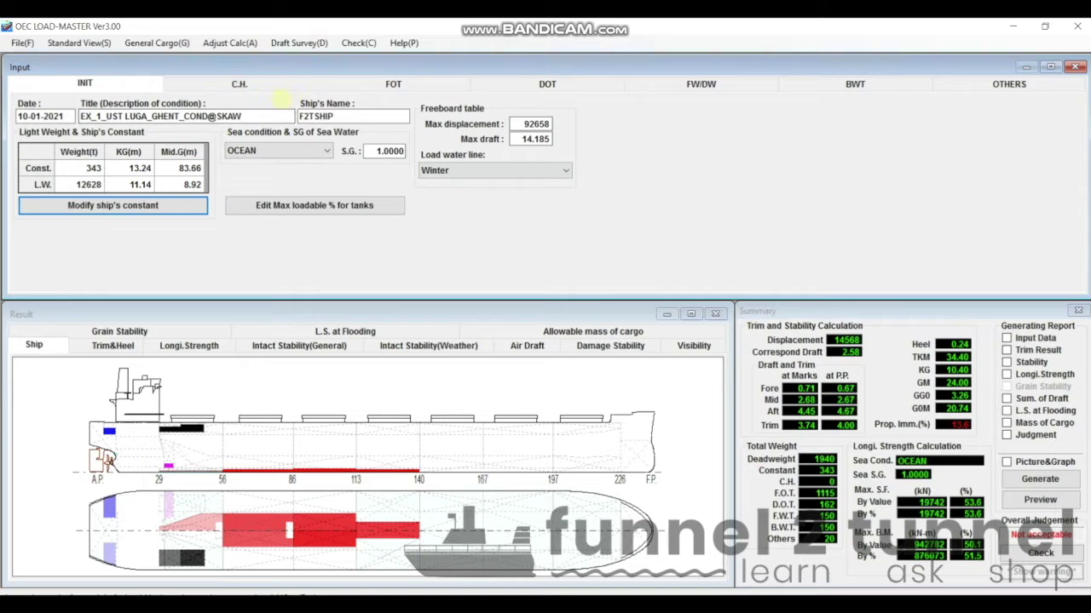
# Review the cargo hold and fuel oil tank weights against the deadweight calculation image in Photos
pyautogui.click(243, 84)
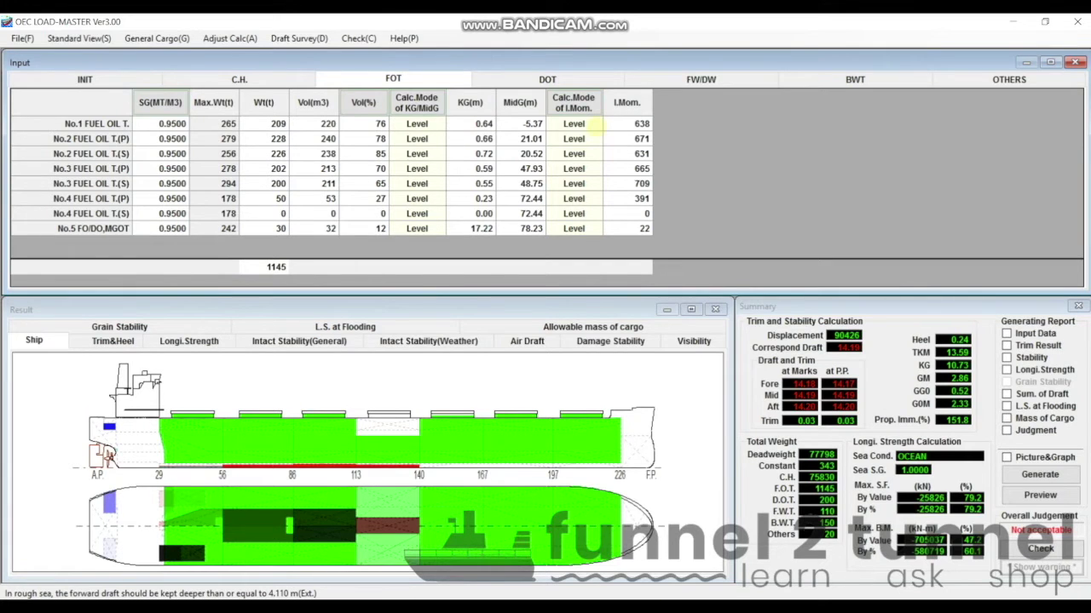
pyautogui.hotkey('alt', 'Tab')
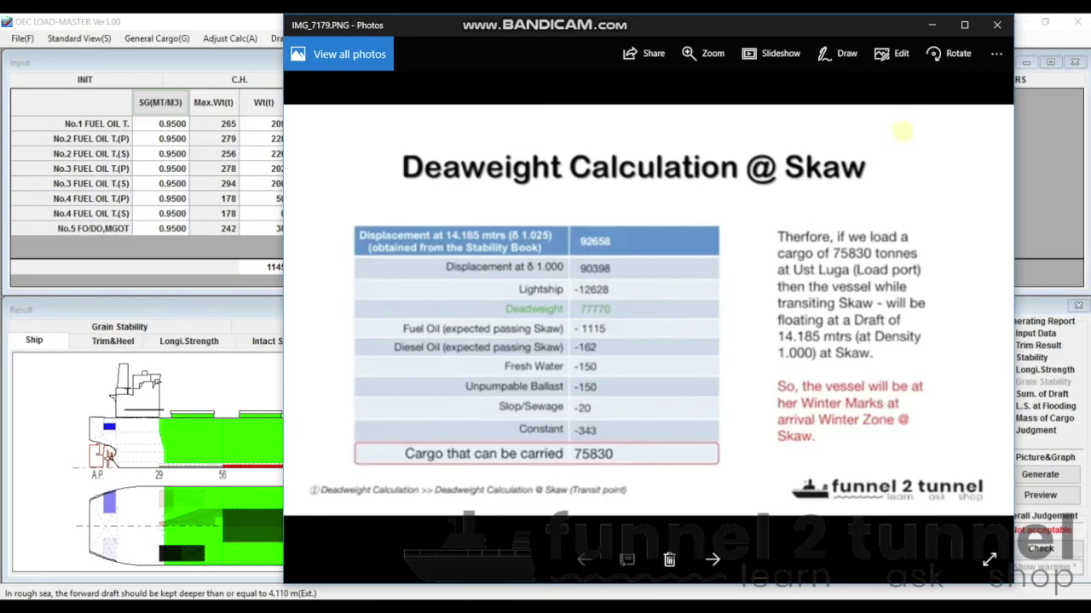
pyautogui.click(931, 25)
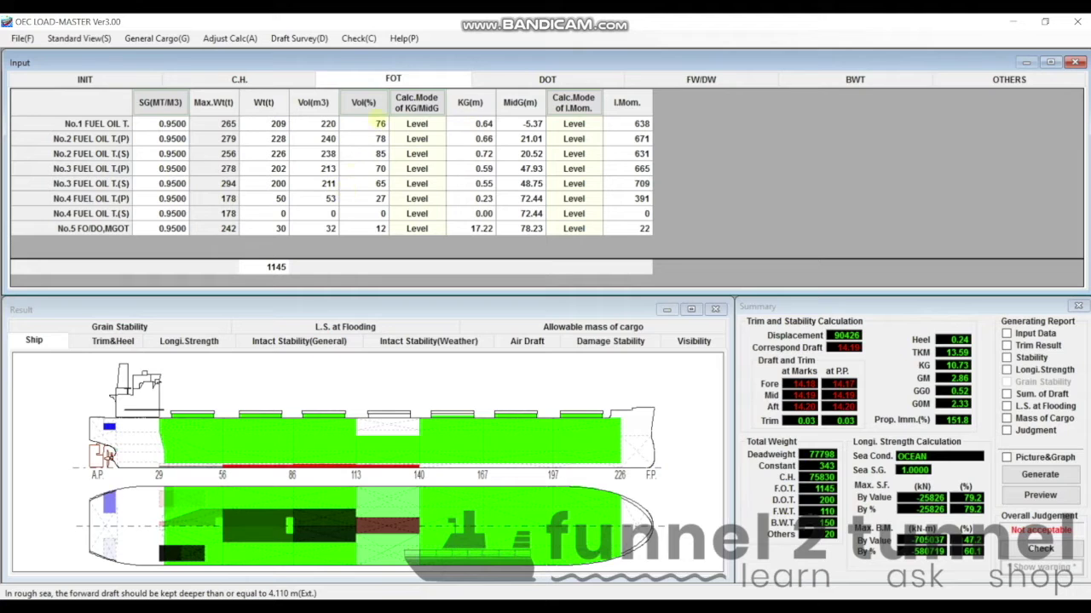
pyautogui.hotkey('alt', 'Tab')
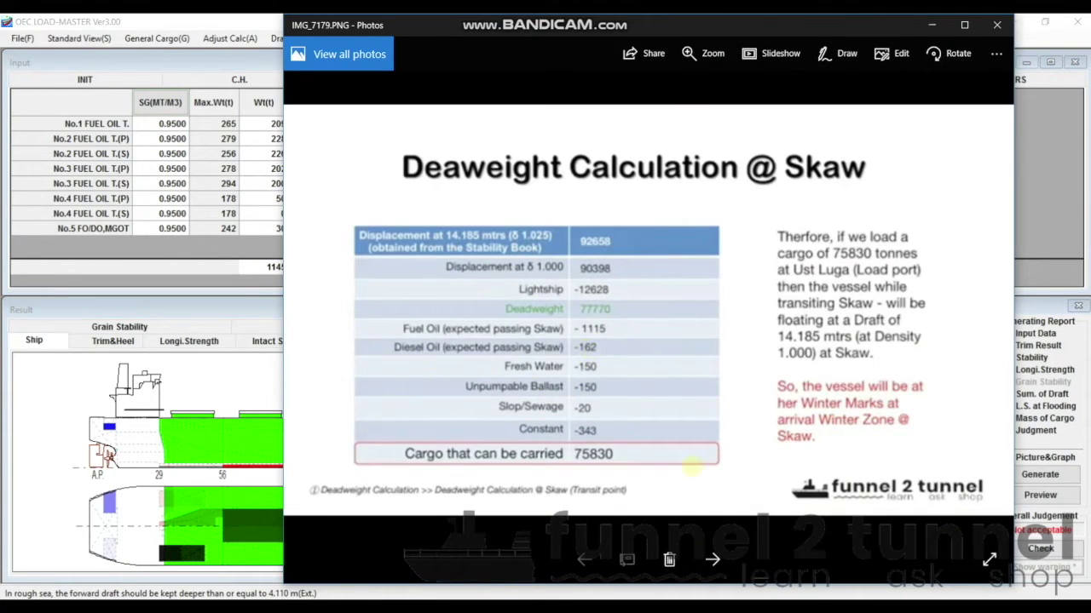
pyautogui.hotkey('alt', 'Tab')
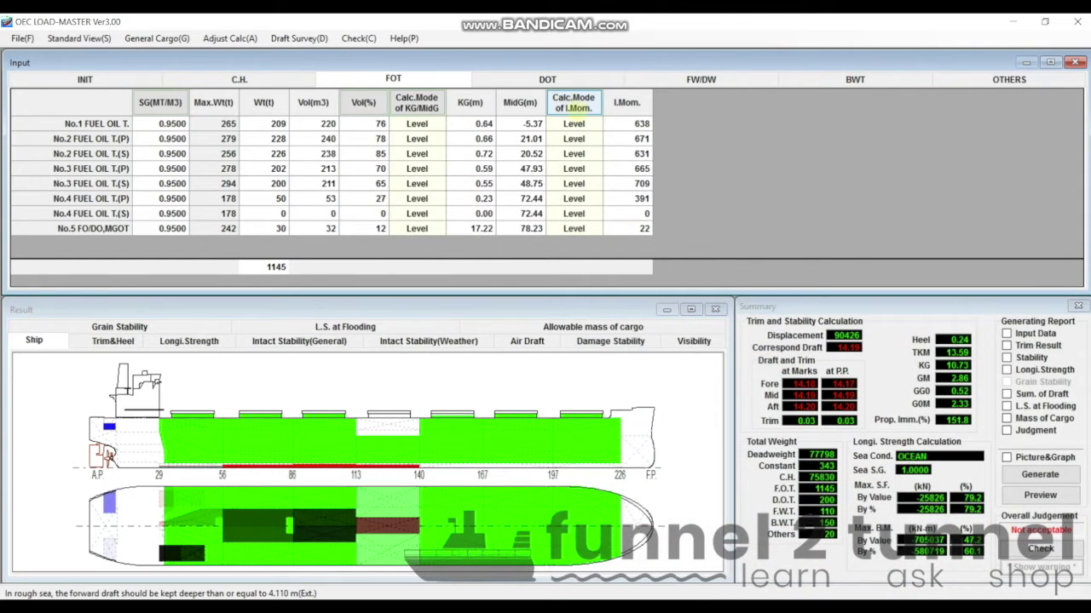
# Set the weight in the No.2 diesel oil tank to 62 t
pyautogui.click(552, 79)
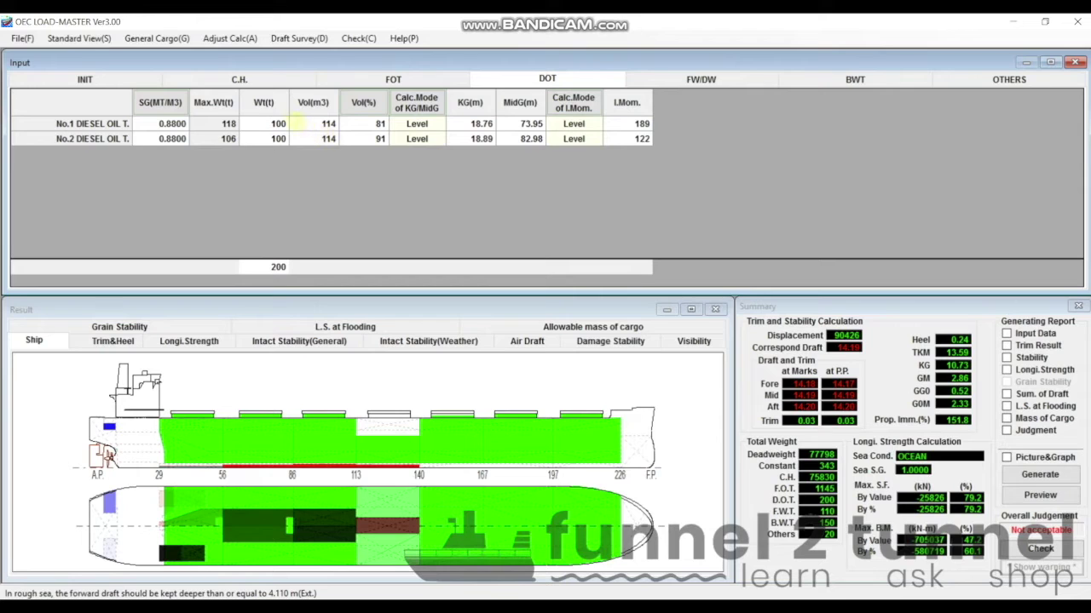
pyautogui.click(278, 124)
pyautogui.click(278, 124)
pyautogui.click(271, 138)
pyautogui.click(281, 123)
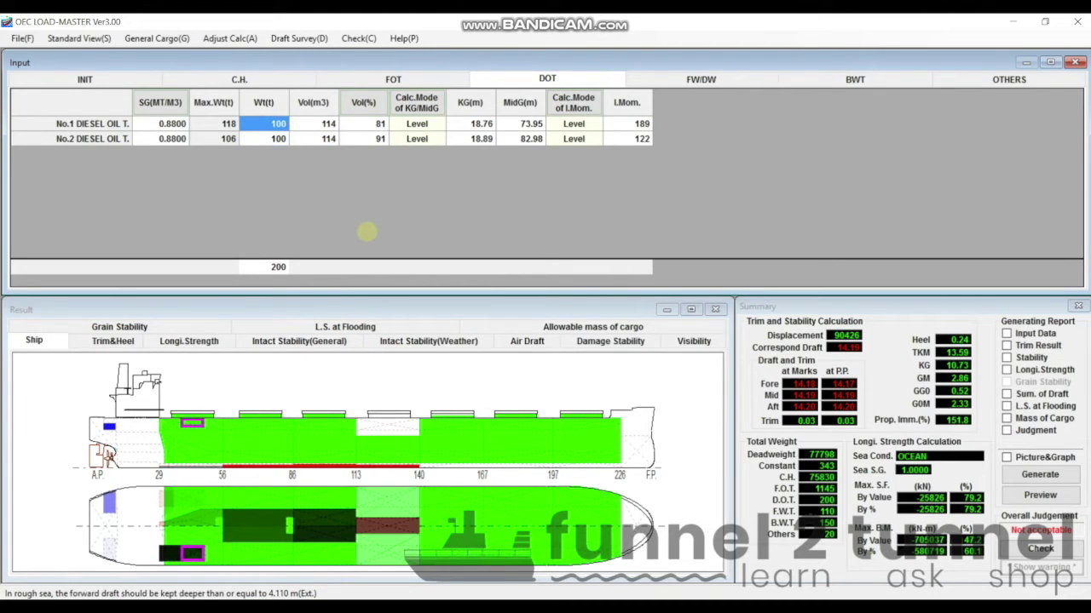
pyautogui.press('Down')
pyautogui.write('62')
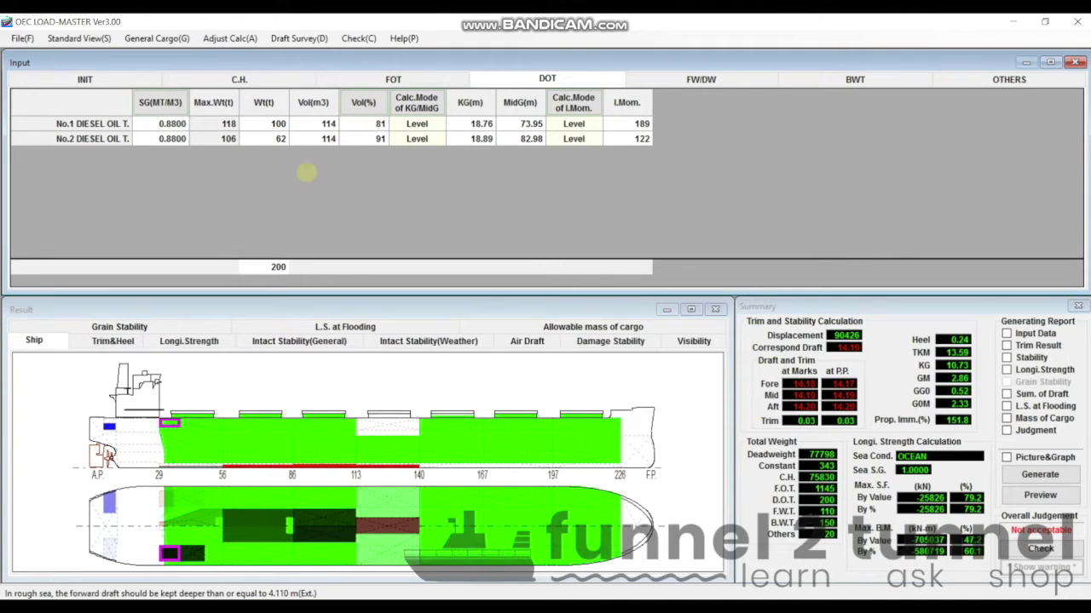
pyautogui.press('BackSpace')
pyautogui.press('BackSpace')
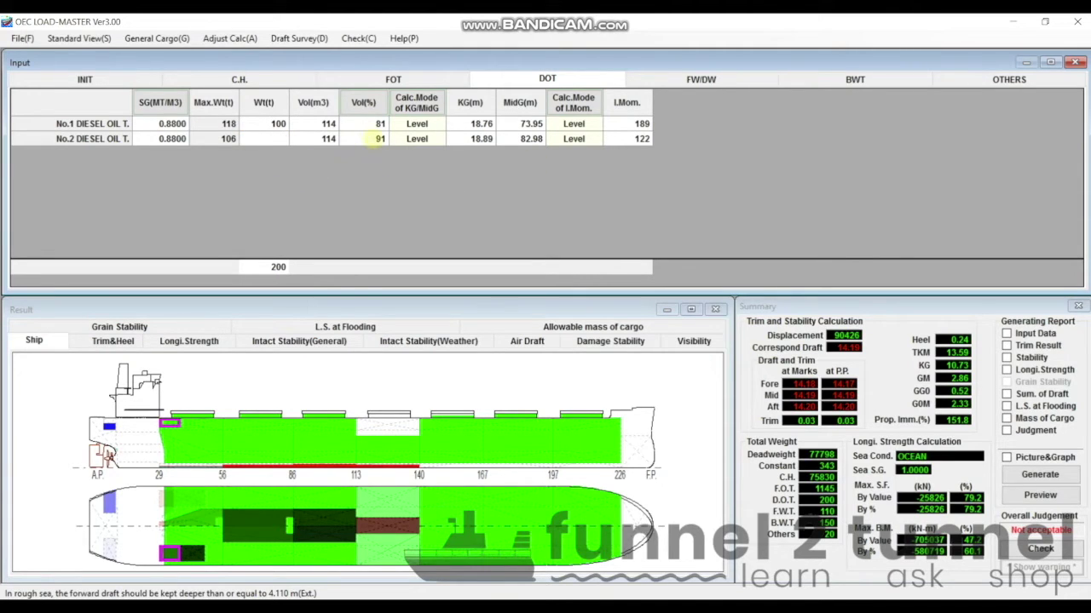
pyautogui.write('62')
pyautogui.press('Return')
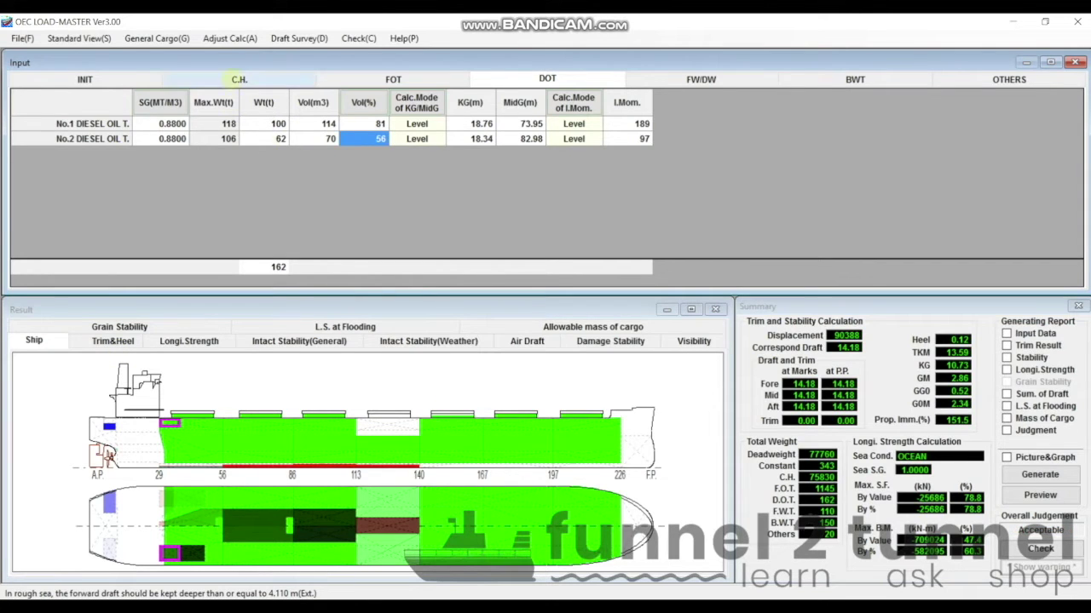
# Set the weight in the No.5 FO/DO,MGOT fuel oil tank to 0
pyautogui.click(237, 79)
pyautogui.click(392, 79)
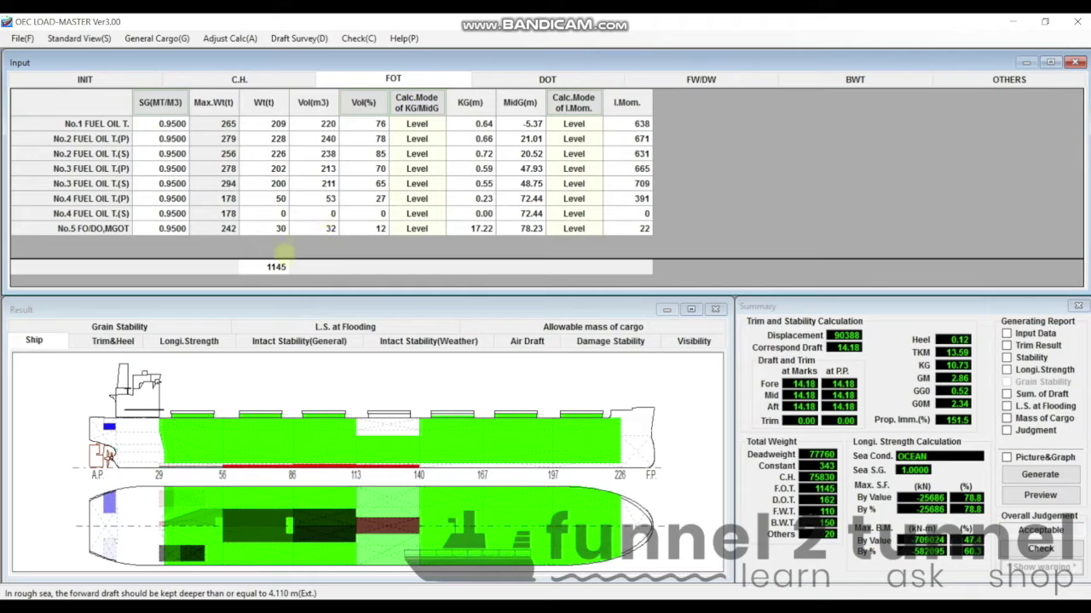
pyautogui.click(281, 229)
pyautogui.write('0')
pyautogui.press('BackSpace')
pyautogui.press('Return')
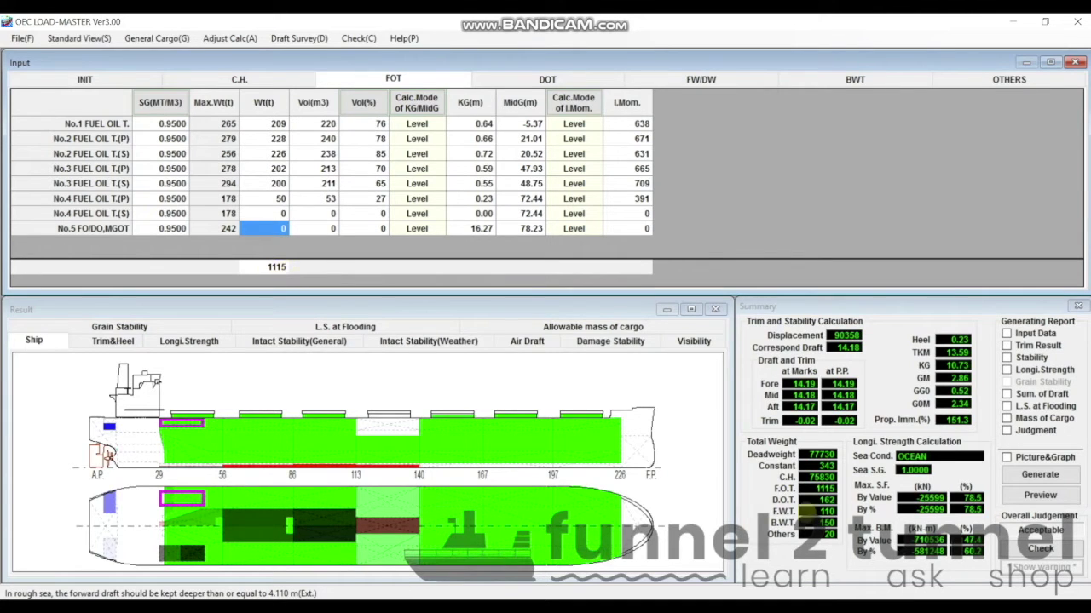
# Check the fuel oil and diesel oil totals against the deadweight calculation image in Photos
pyautogui.hotkey('alt', 'Tab')
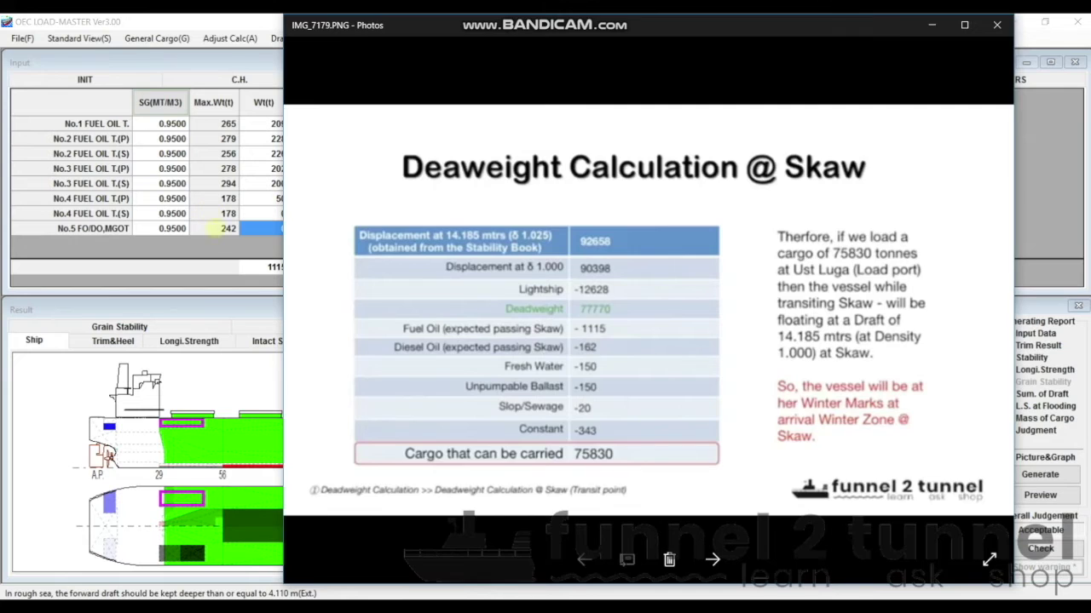
pyautogui.click(215, 244)
pyautogui.click(547, 79)
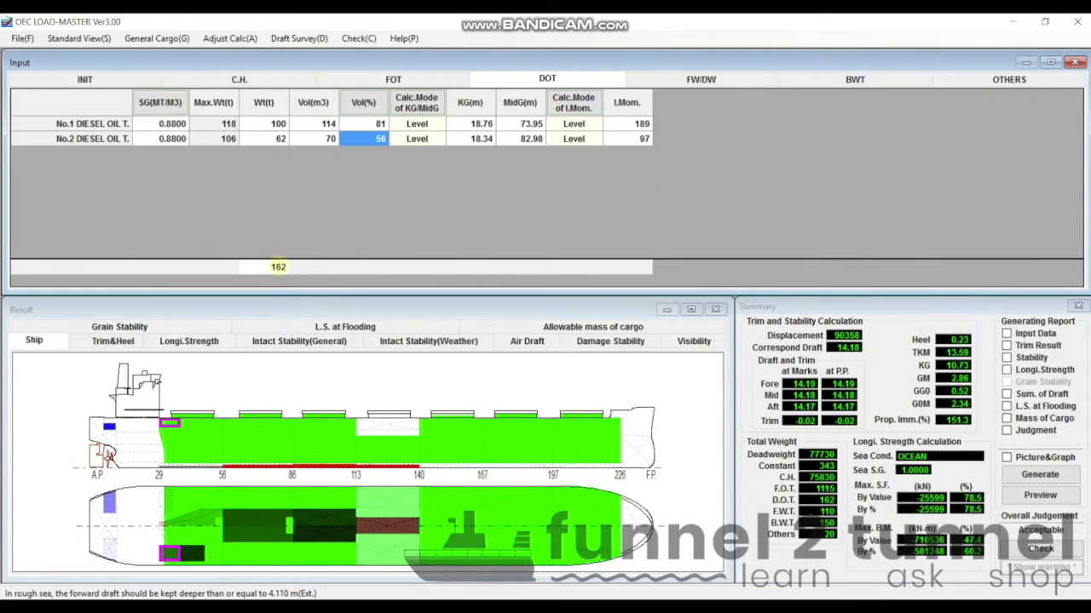
pyautogui.hotkey('alt', 'Tab')
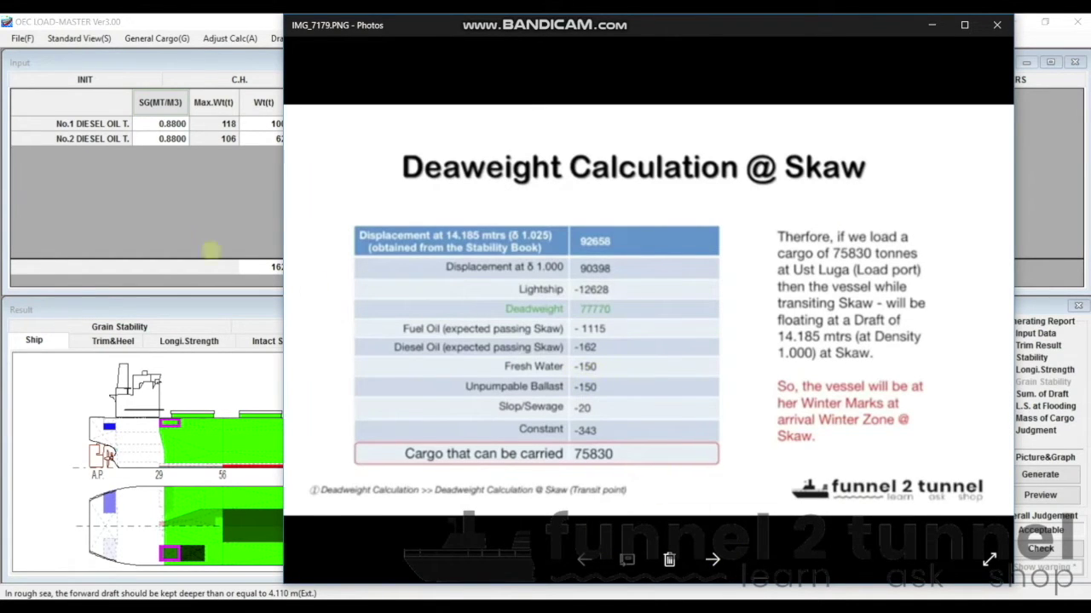
# Set the weight in the drinking water tank to 50 t
pyautogui.click(158, 213)
pyautogui.click(700, 79)
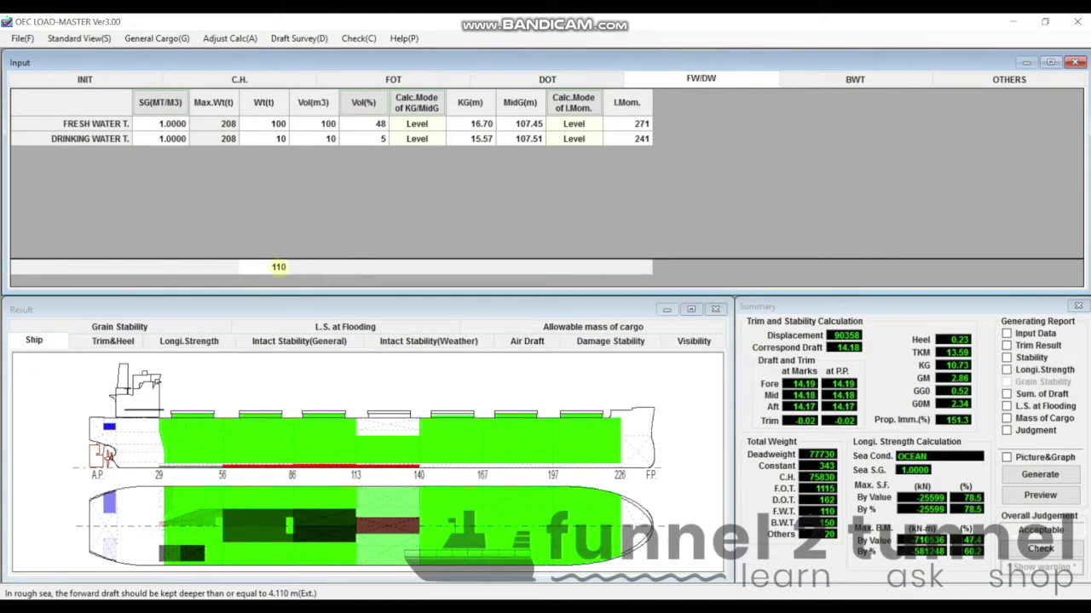
pyautogui.click(277, 138)
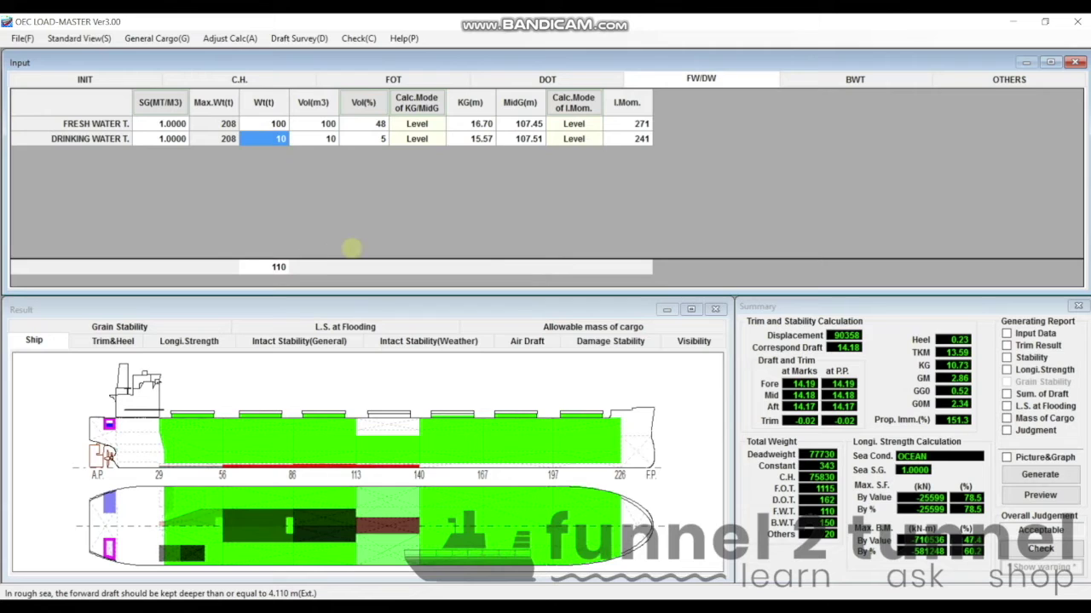
pyautogui.write('4')
pyautogui.press('BackSpace')
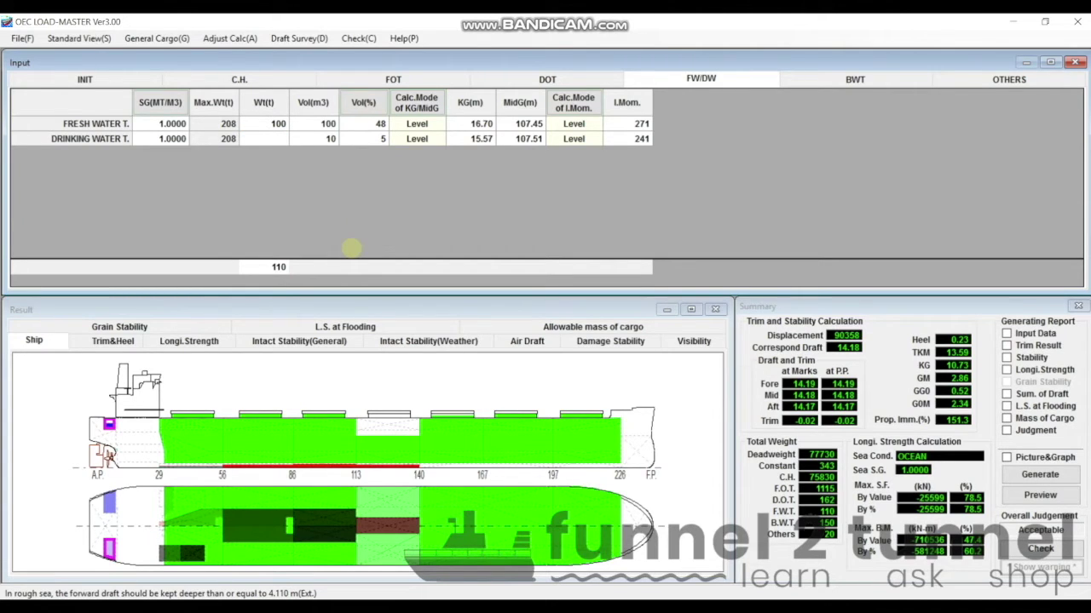
pyautogui.write('50')
pyautogui.press('Return')
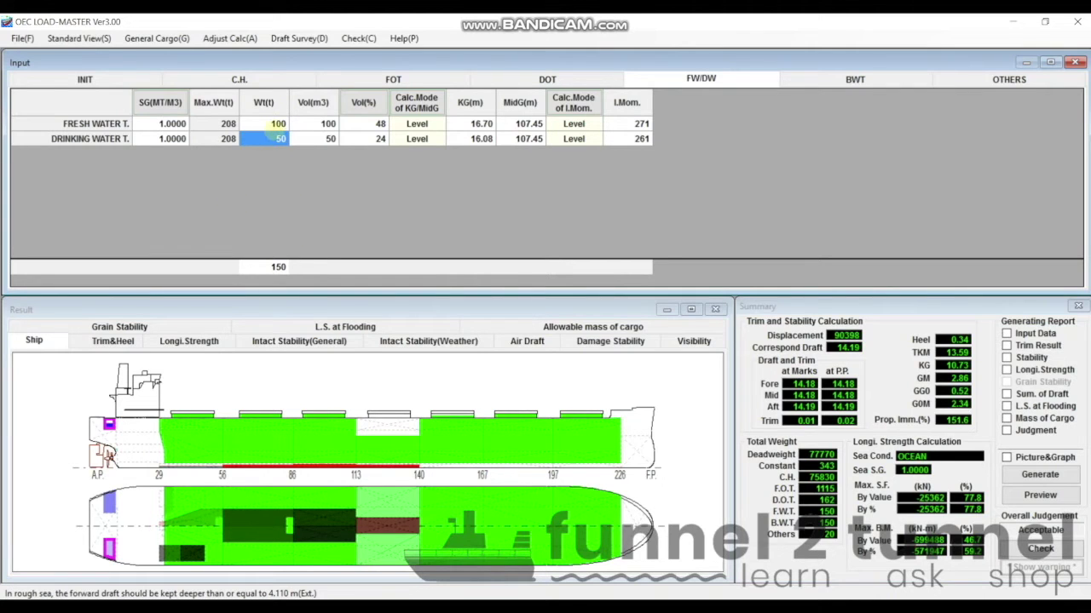
# Check the gray water, ballast tank and cargo hold weights against the deadweight calculation image in Photos
pyautogui.hotkey('alt', 'Tab')
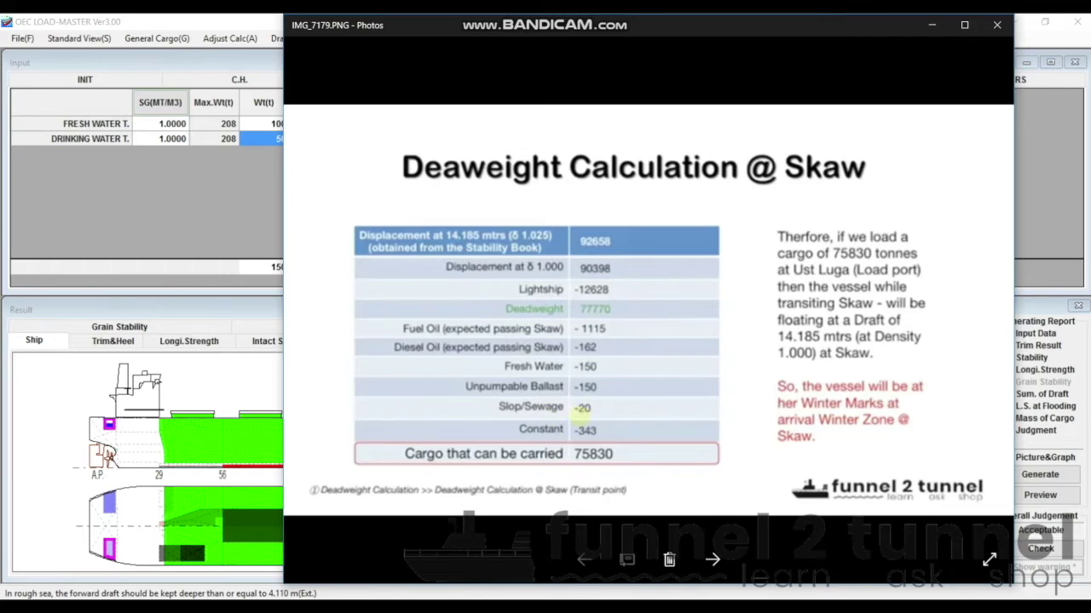
pyautogui.hotkey('alt', 'Tab')
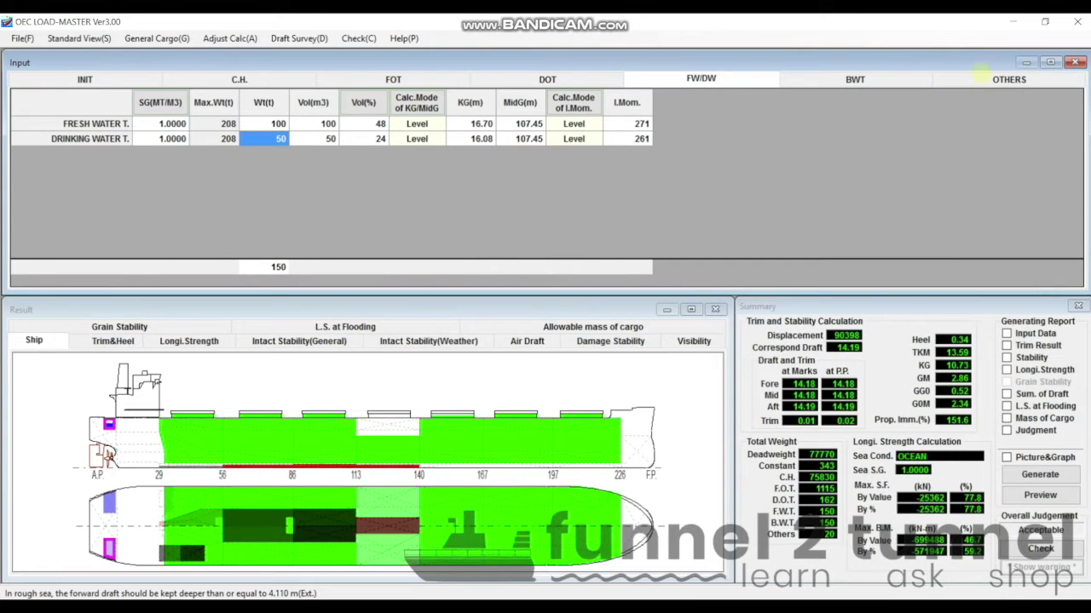
pyautogui.click(993, 82)
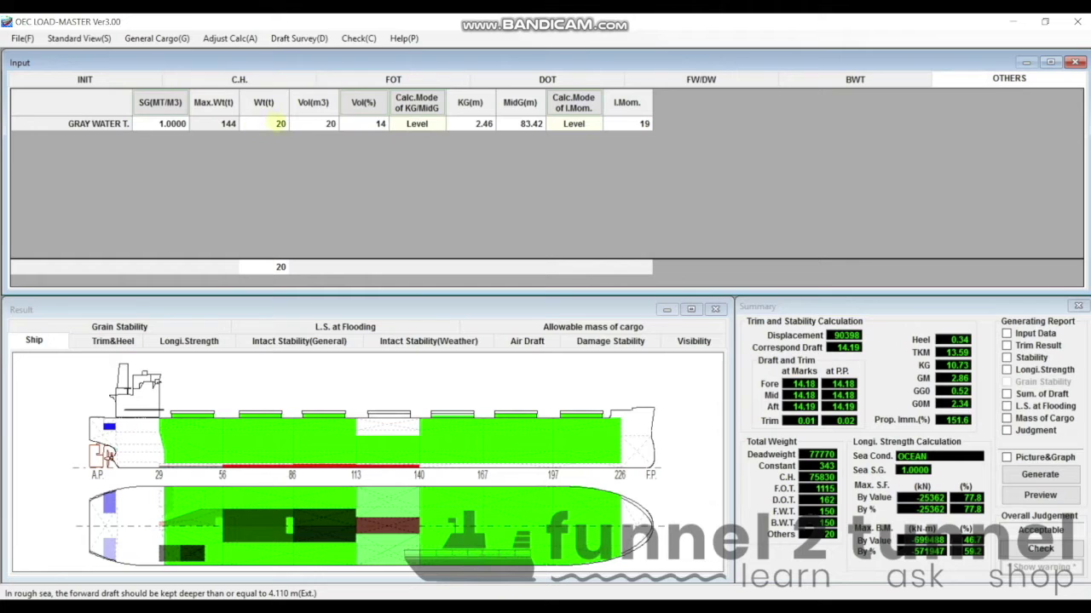
pyautogui.click(276, 123)
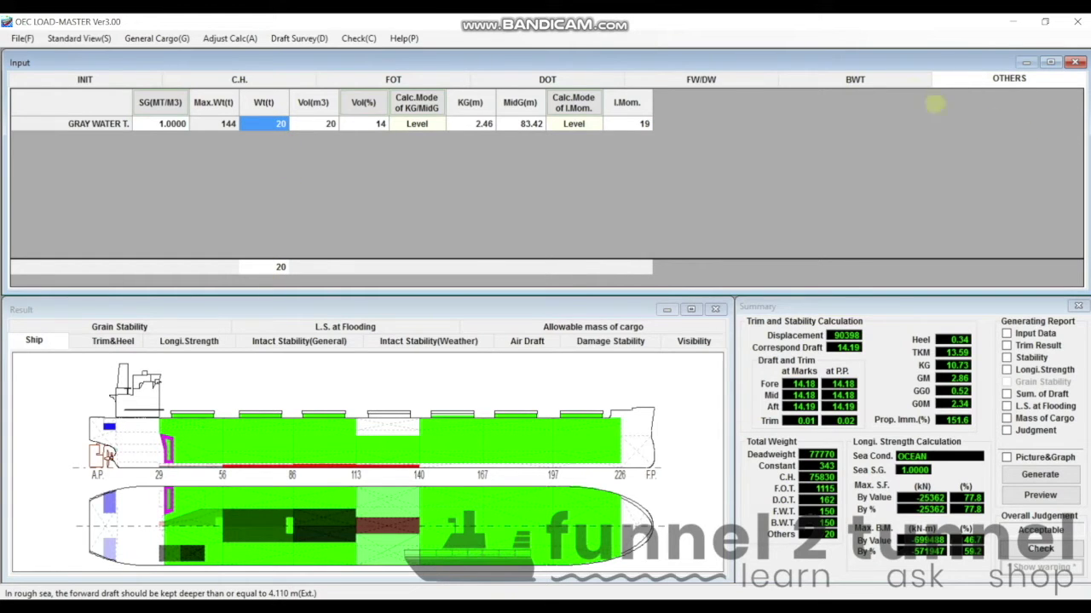
pyautogui.hotkey('alt', 'Tab')
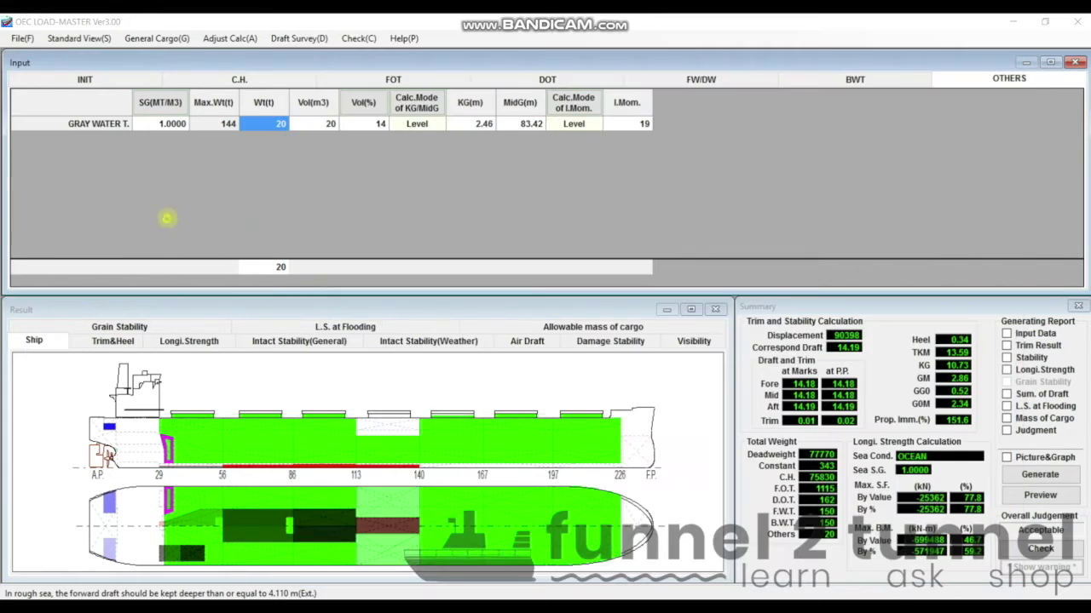
pyautogui.click(167, 219)
pyautogui.click(859, 81)
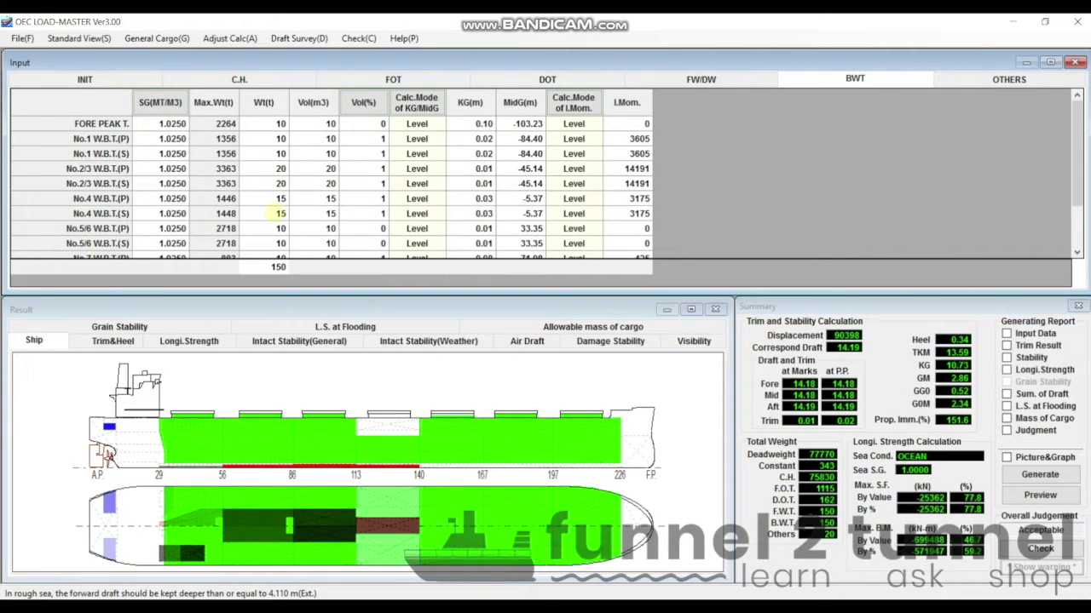
pyautogui.click(274, 123)
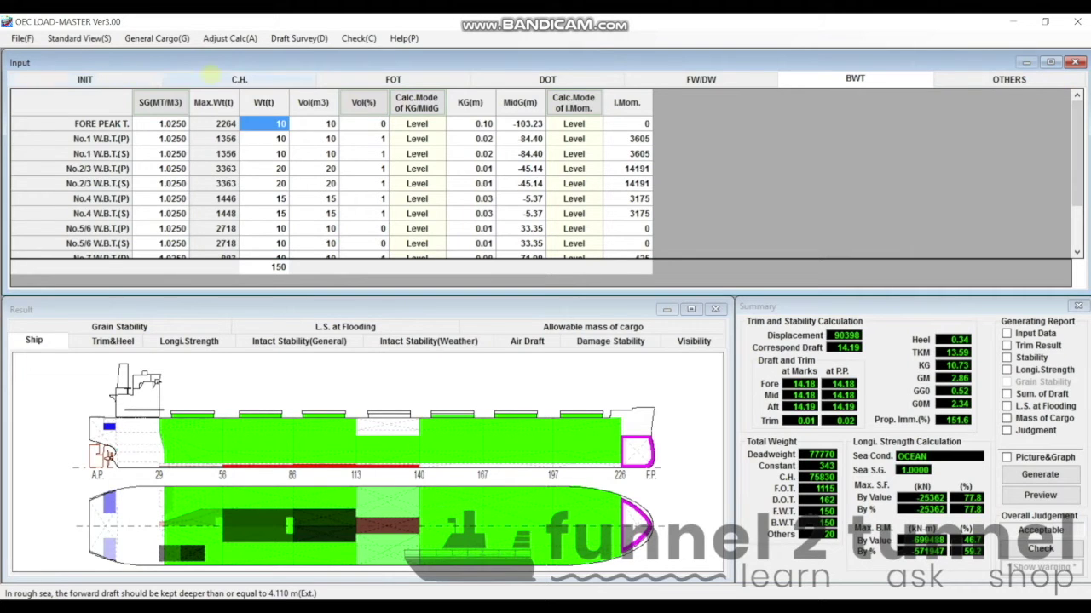
pyautogui.click(271, 79)
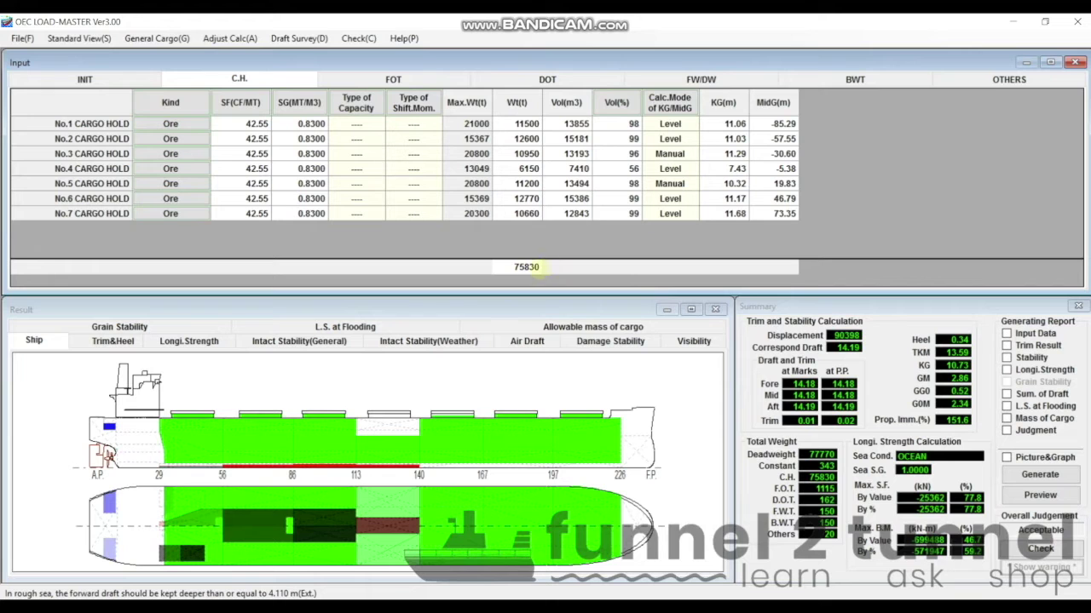
pyautogui.hotkey('alt', 'Tab')
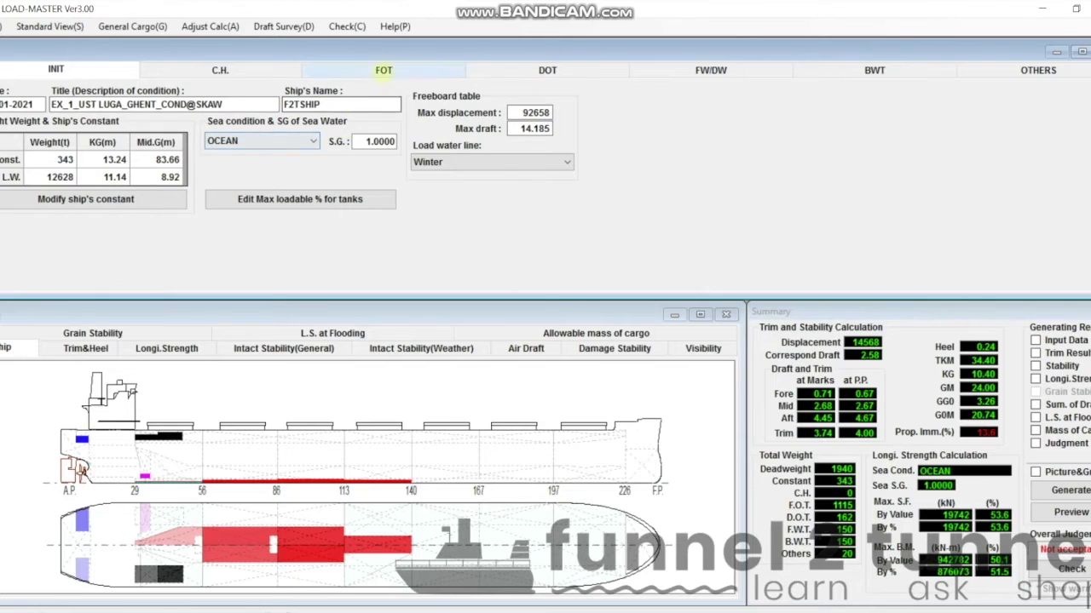
# Review the weights entered for the fuel oil, diesel oil, fresh water, ballast and gray water tanks
pyautogui.click(384, 69)
pyautogui.click(546, 69)
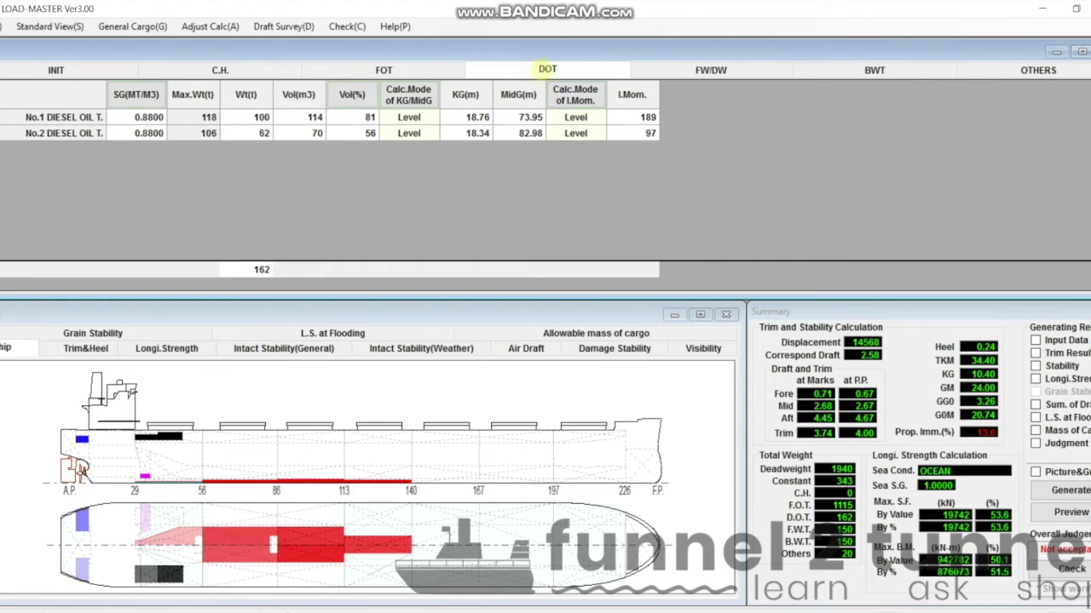
pyautogui.click(723, 71)
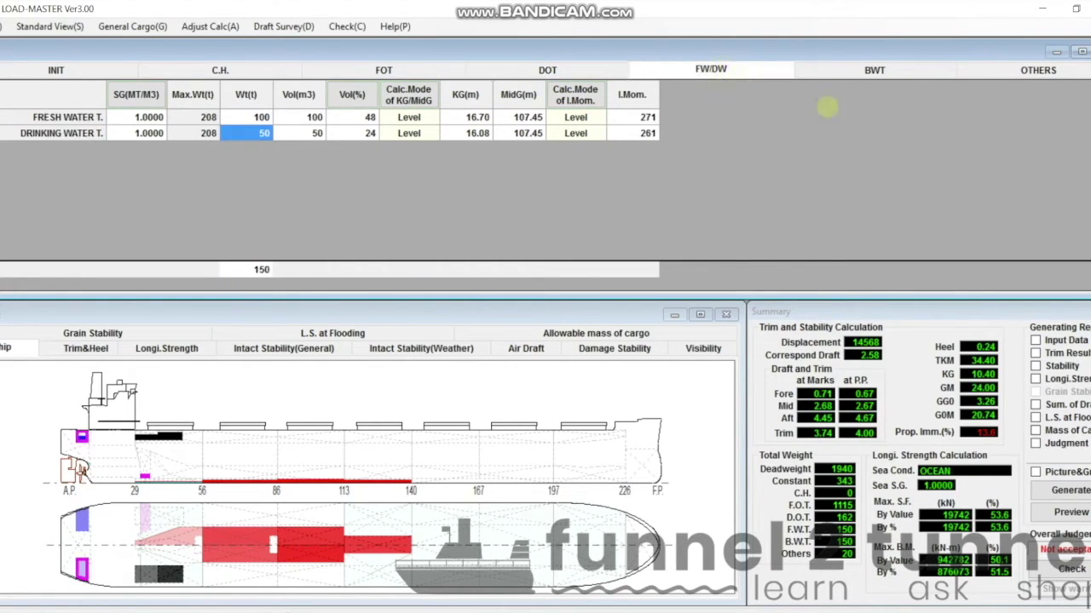
pyautogui.click(862, 70)
pyautogui.click(1037, 70)
pyautogui.write('20')
pyautogui.press('Return')
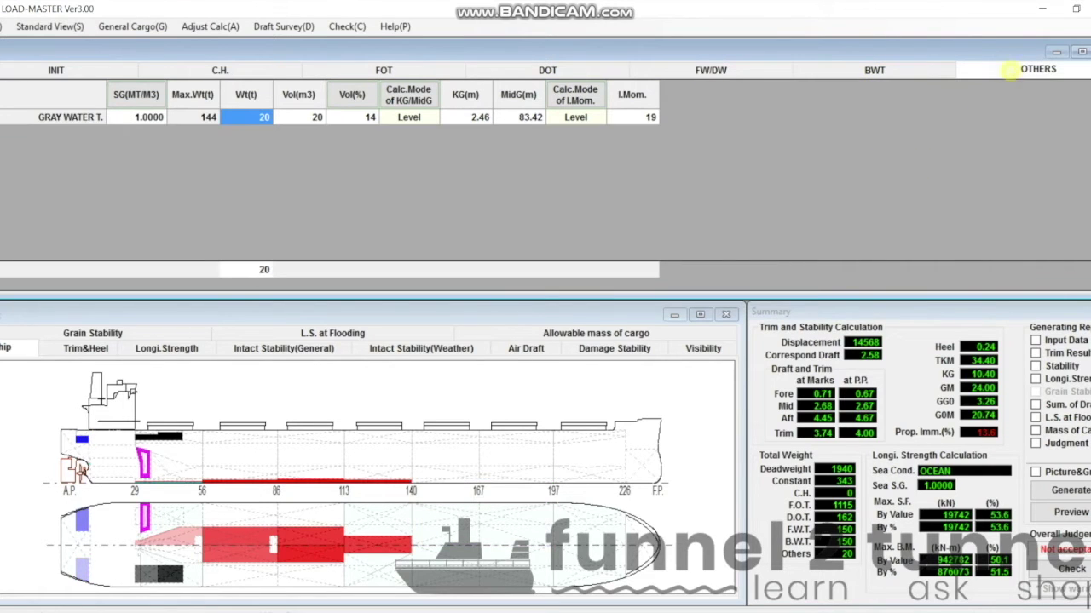
# Fill No.1 cargo hold to 95% of its volume and No.2 cargo hold to 99%
pyautogui.click(245, 71)
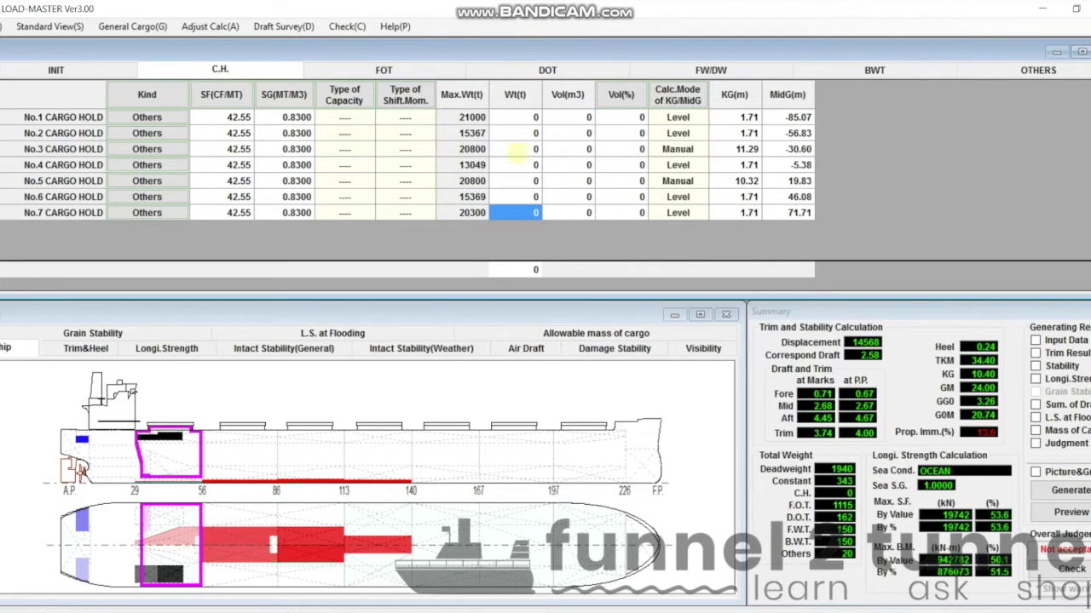
pyautogui.click(528, 117)
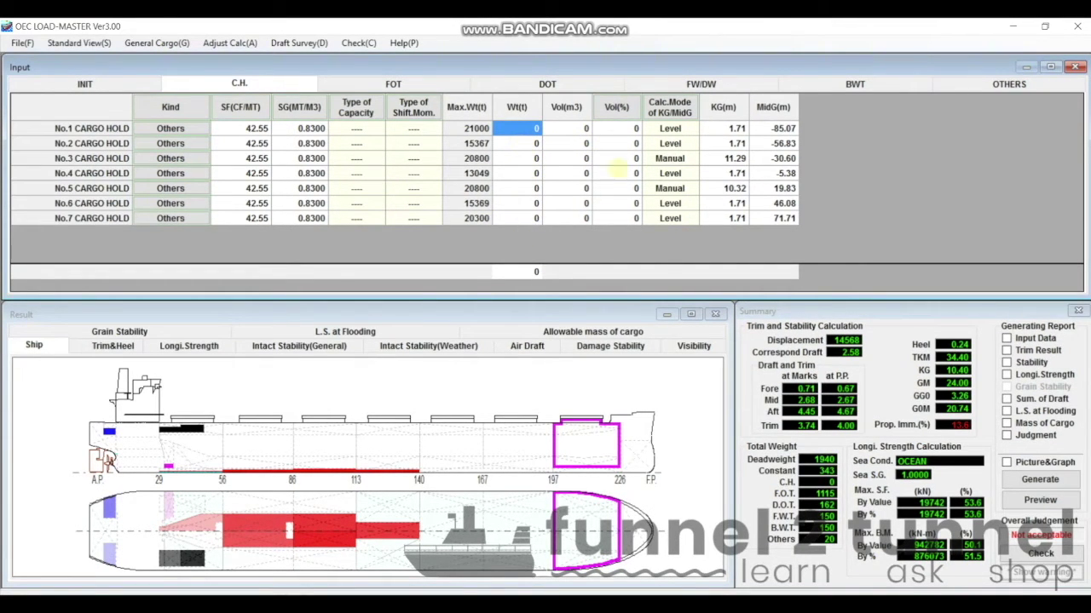
pyautogui.click(629, 127)
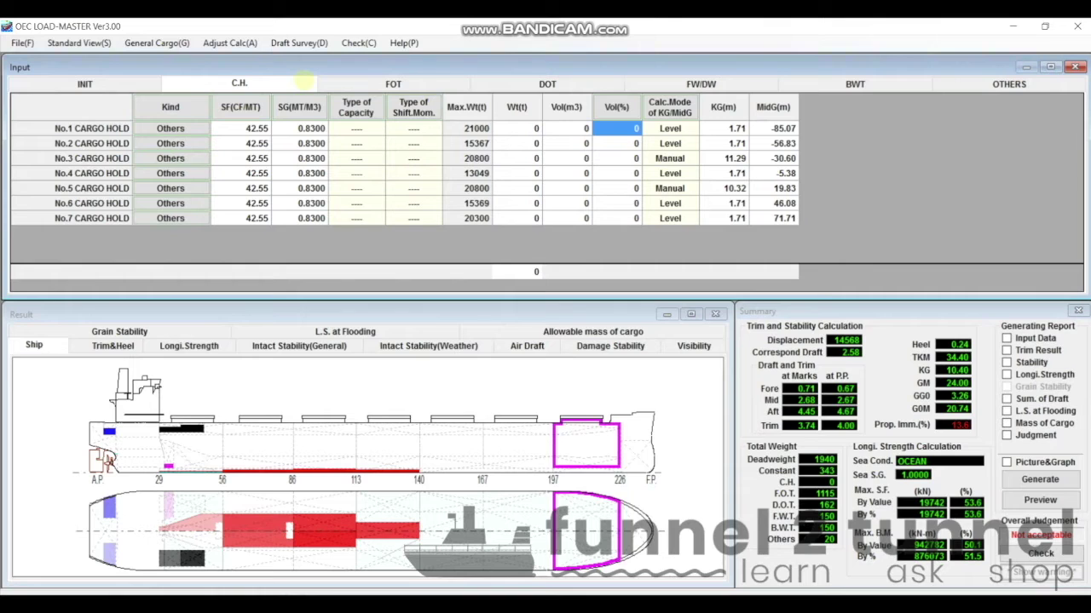
pyautogui.write('95')
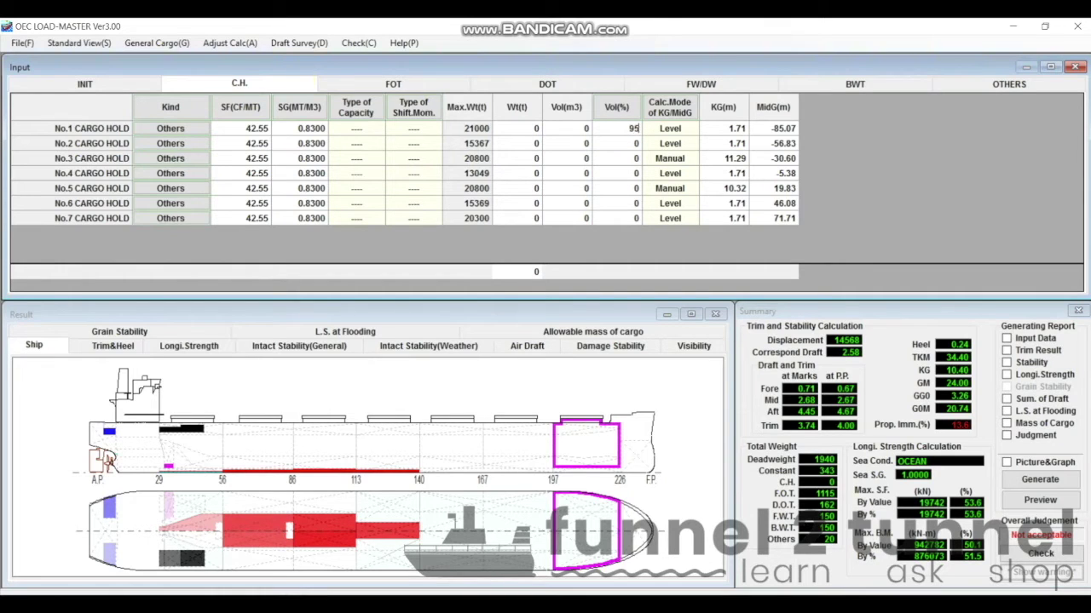
pyautogui.press('Return')
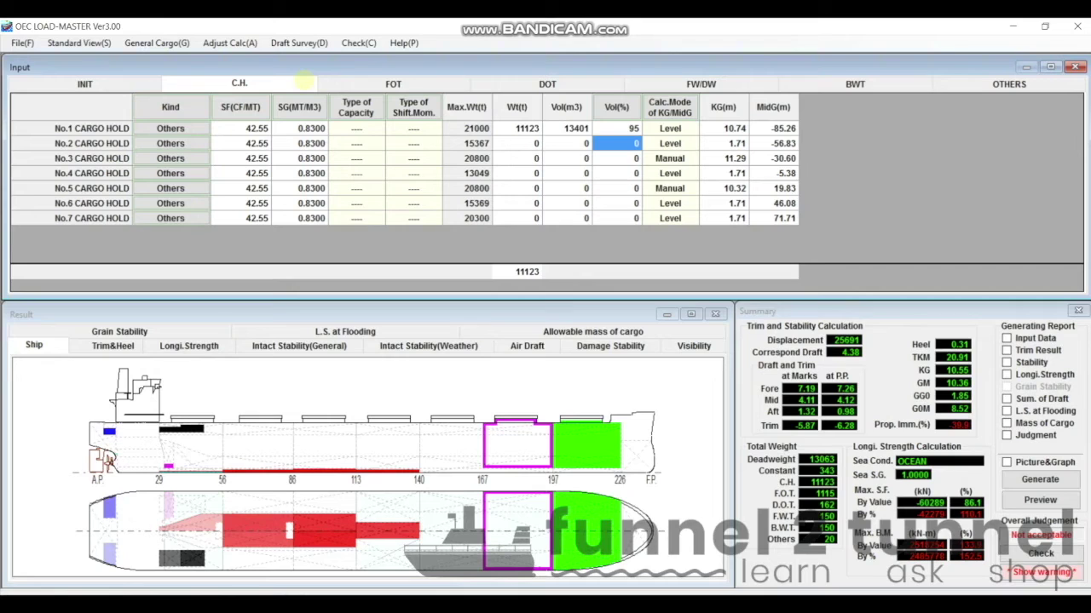
pyautogui.write('99')
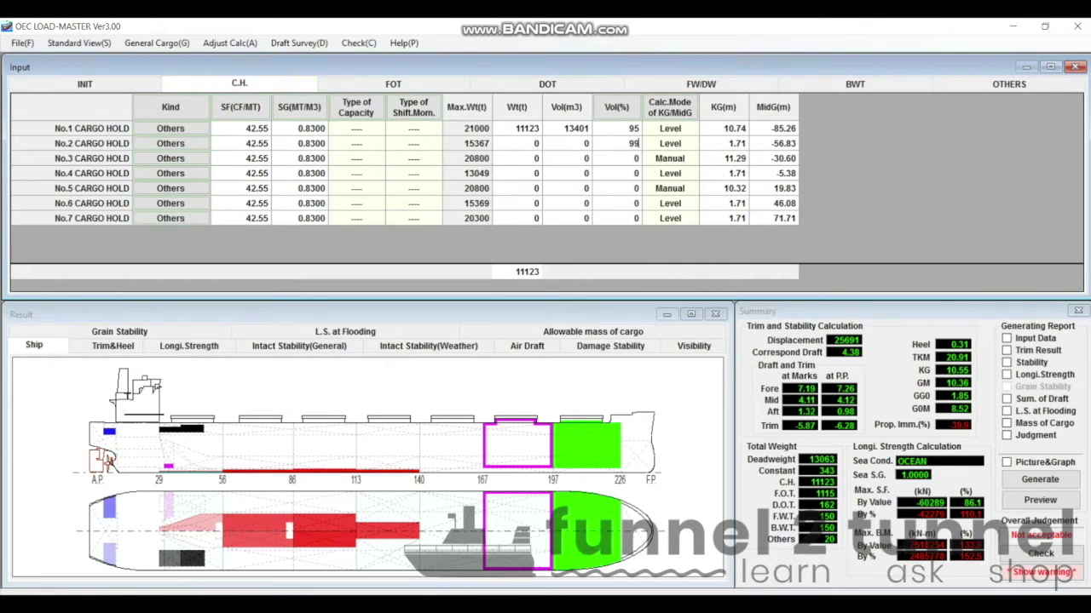
pyautogui.press('Return')
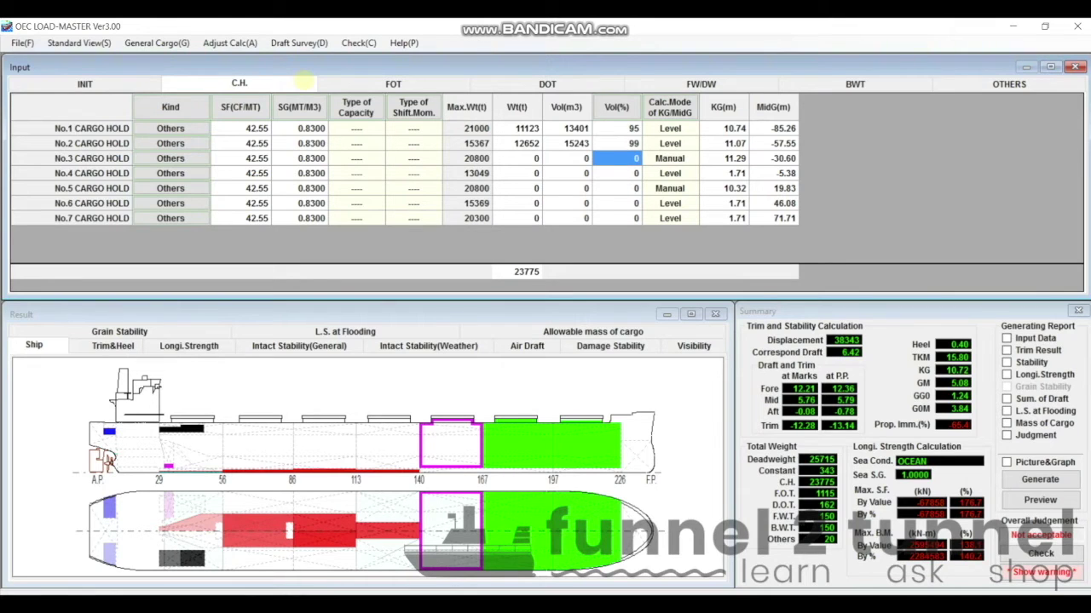
# Fill No.3 cargo hold to 97% of its volume and No.4 cargo hold to 50%
pyautogui.press('BackSpace')
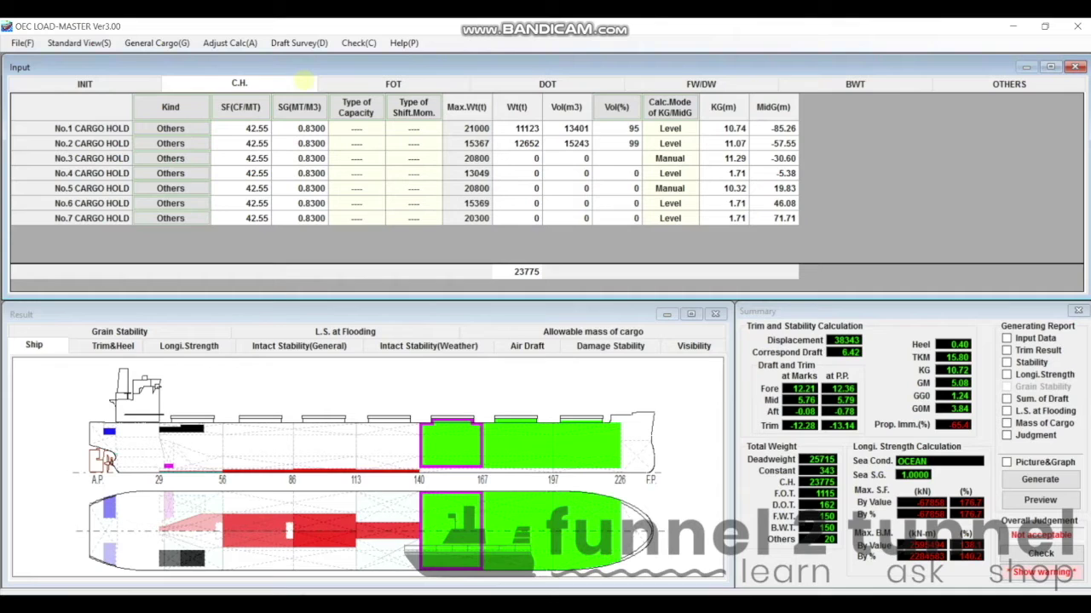
pyautogui.write('97')
pyautogui.press('Return')
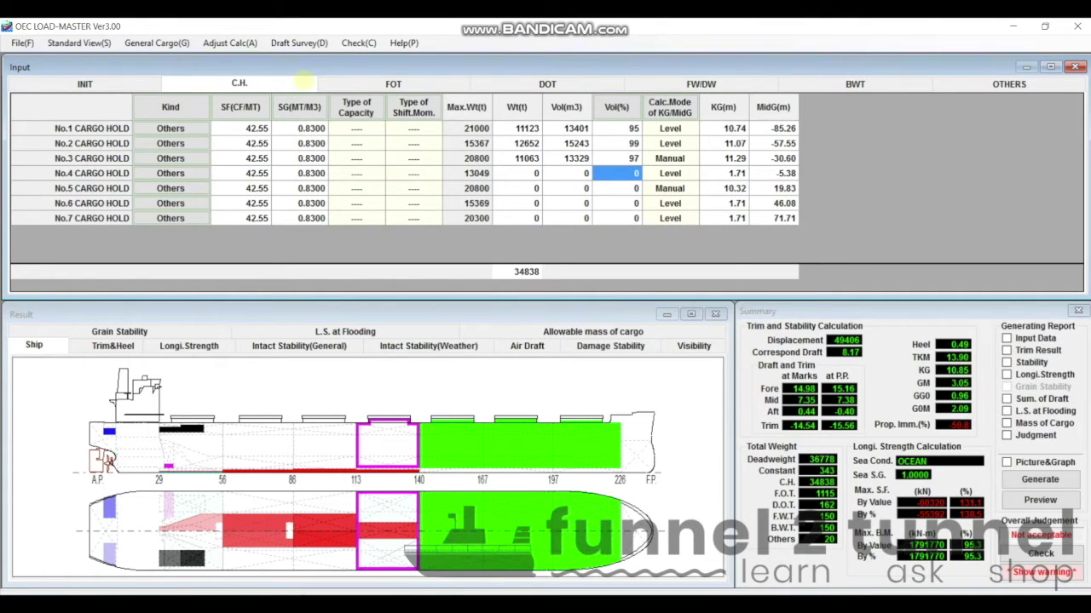
pyautogui.press('BackSpace')
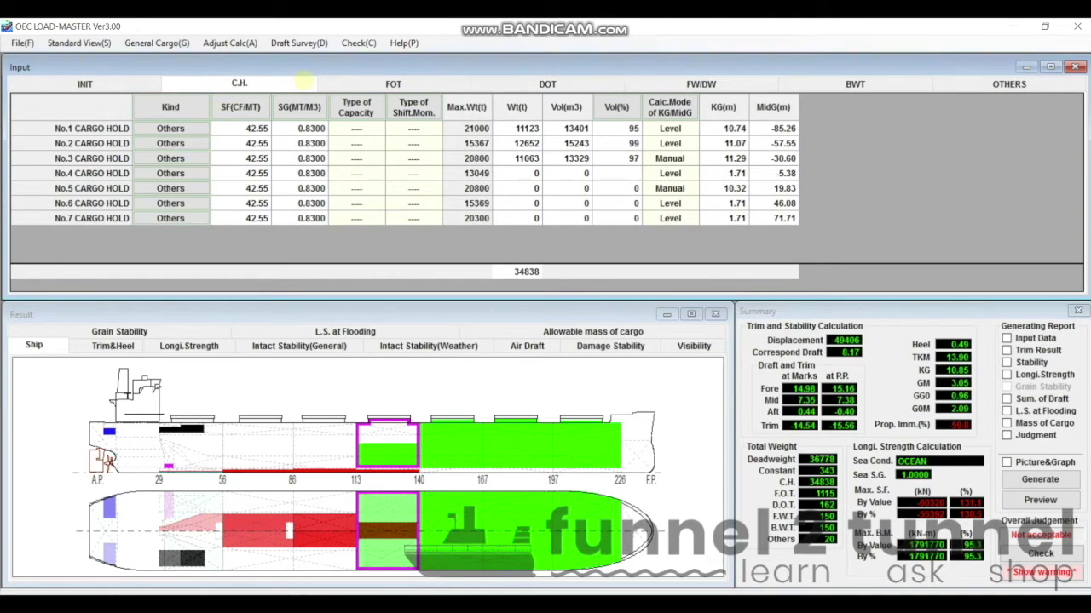
pyautogui.write('50')
pyautogui.press('Return')
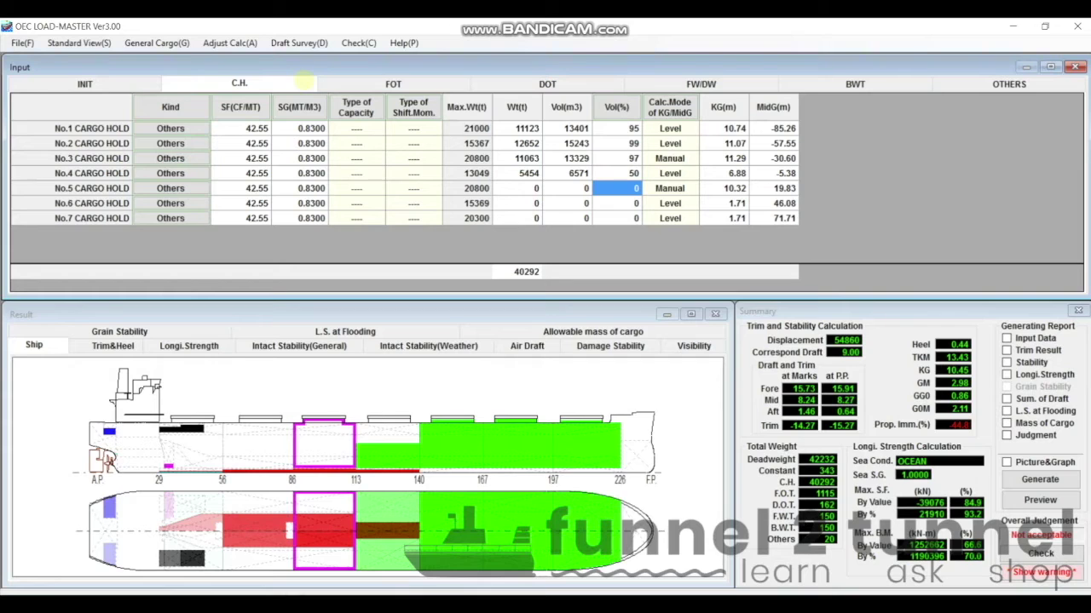
# Fill No.5 cargo hold to 95% of its volume and No.6 cargo hold to 99%
pyautogui.press('BackSpace')
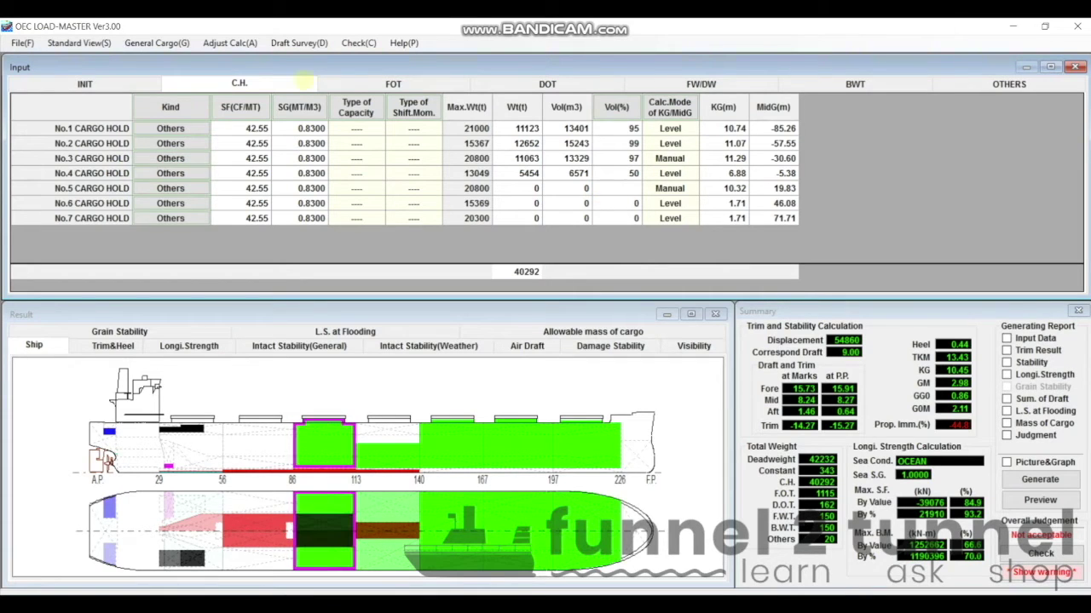
pyautogui.write('95')
pyautogui.press('Return')
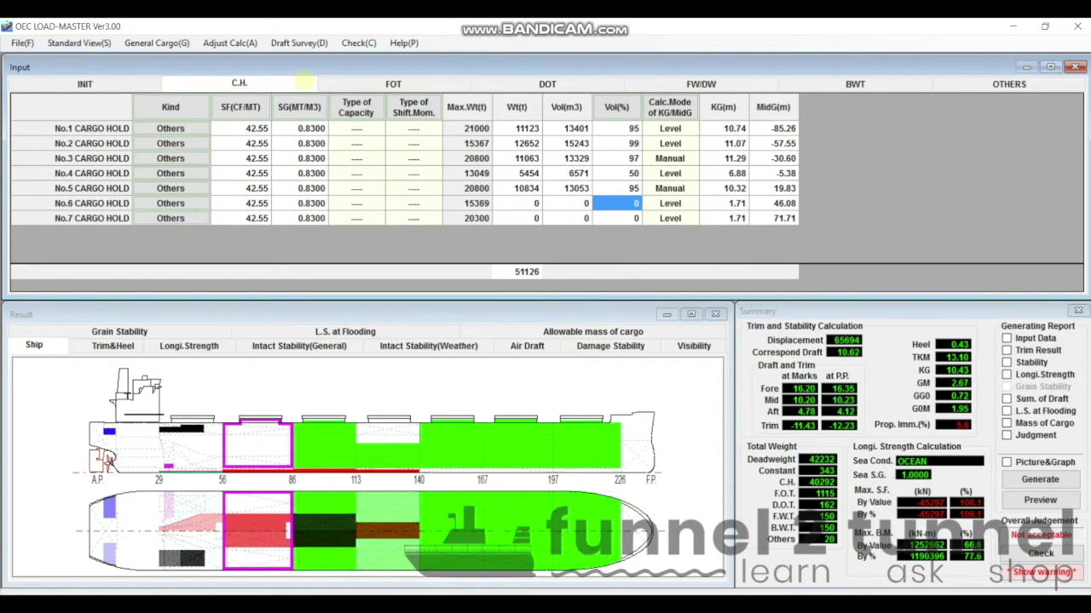
pyautogui.write('99')
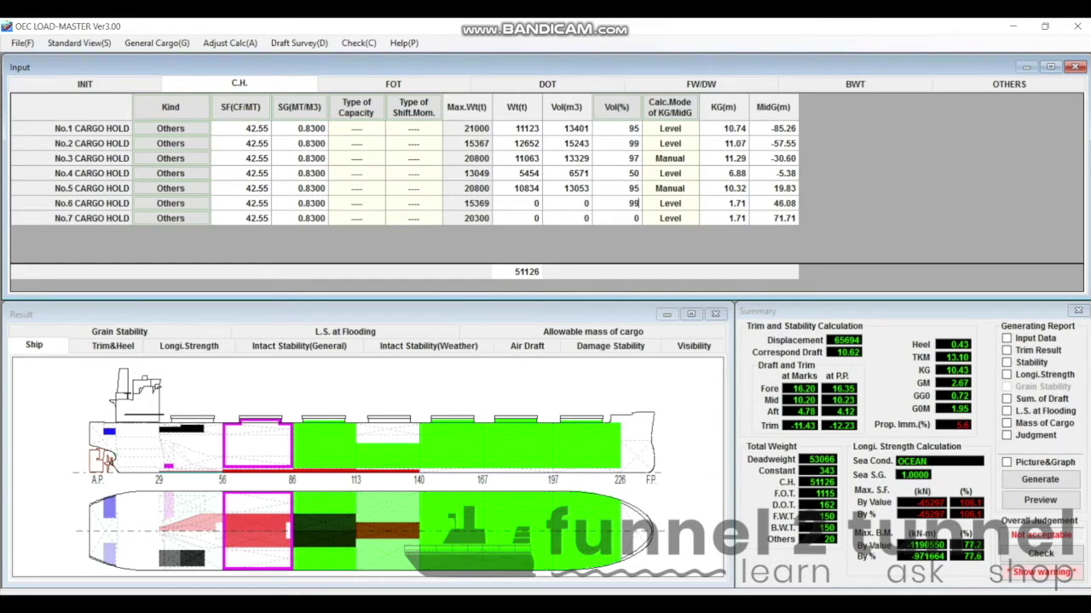
pyautogui.press('BackSpace')
pyautogui.press('BackSpace')
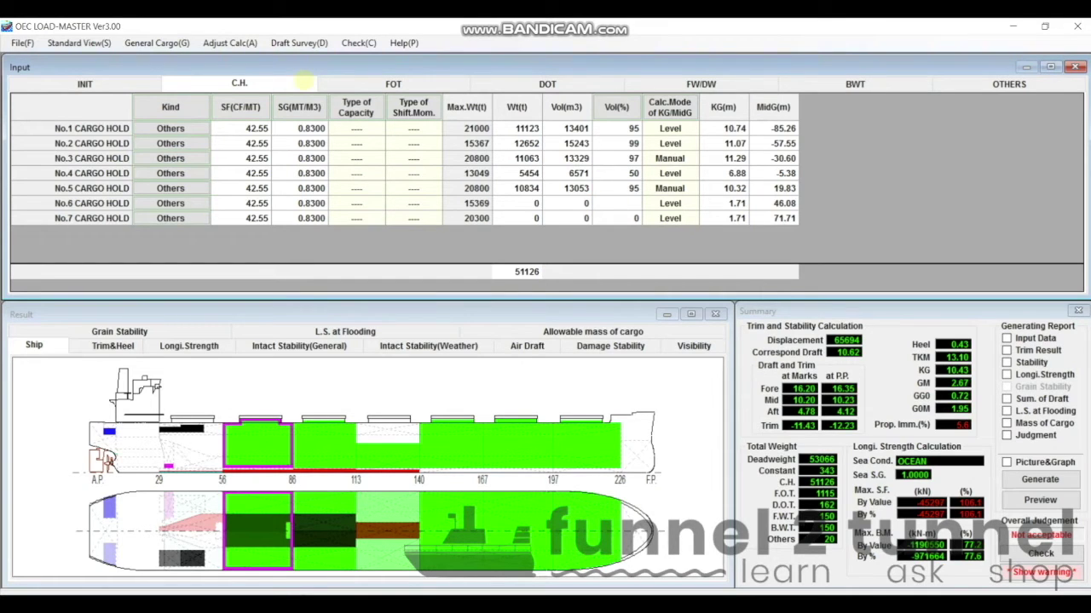
pyautogui.write('99')
pyautogui.press('Return')
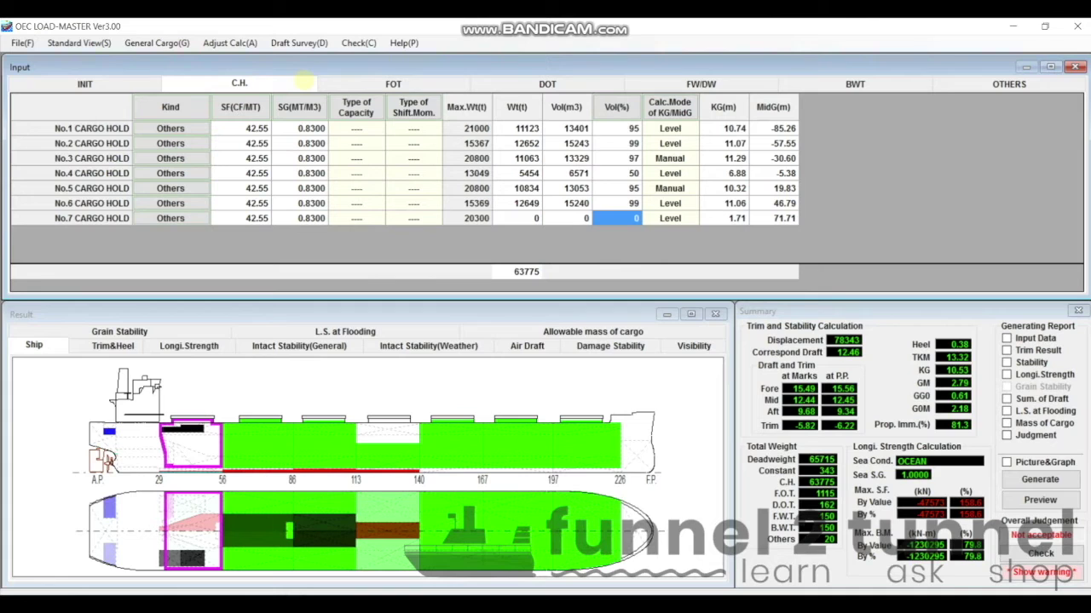
# Fill No.7 cargo hold to 99% of its volume
pyautogui.write('9')
pyautogui.press('BackSpace')
pyautogui.press('BackSpace')
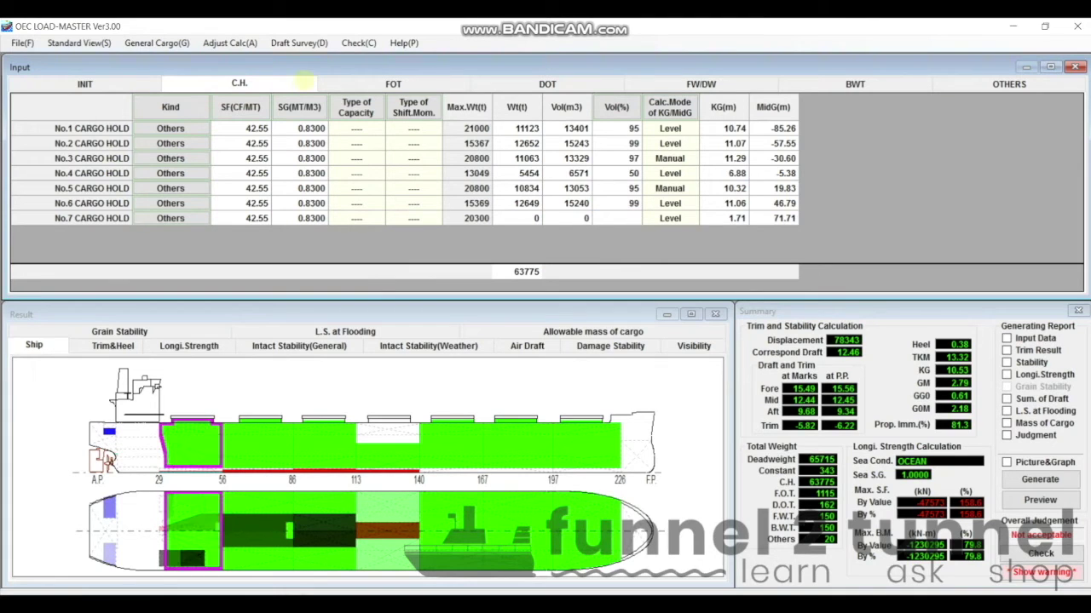
pyautogui.write('99')
pyautogui.press('Return')
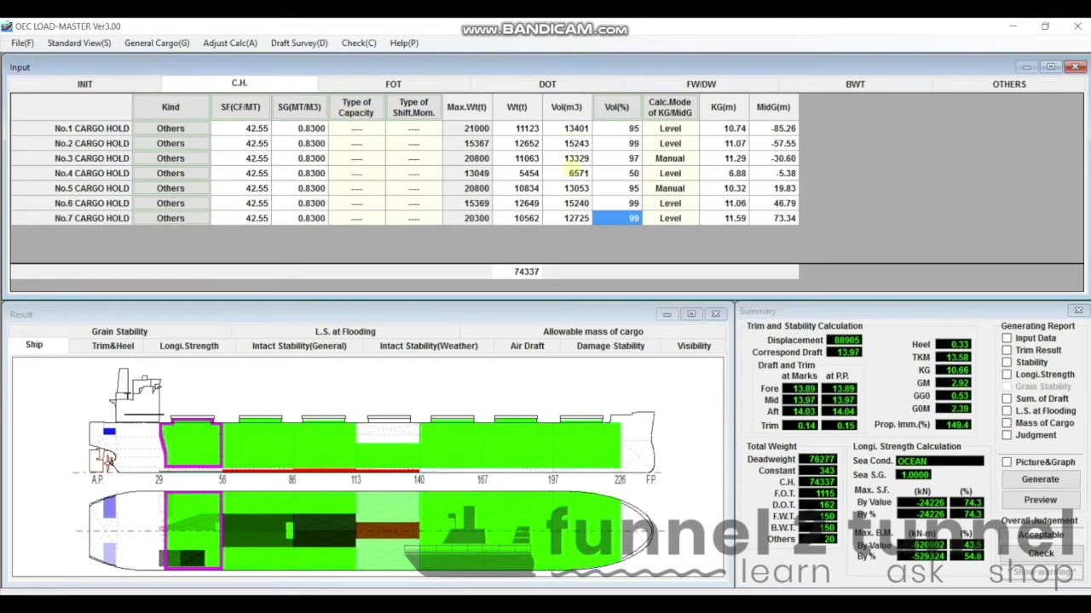
pyautogui.click(567, 106)
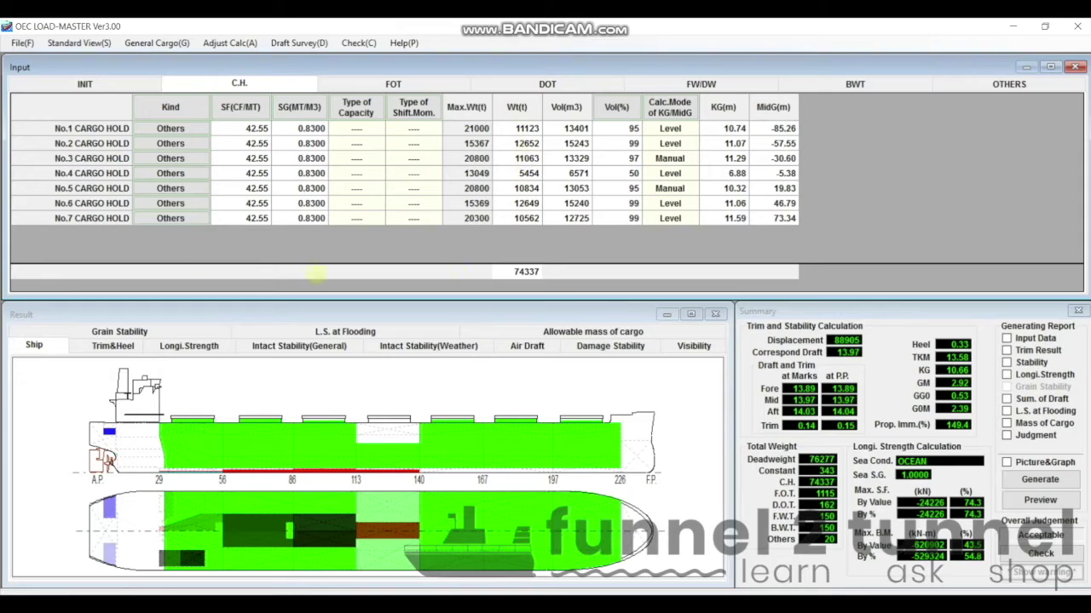
# Switch to Calculator and subtract the loaded cargo total 74337 from the required 75830
pyautogui.click(802, 394)
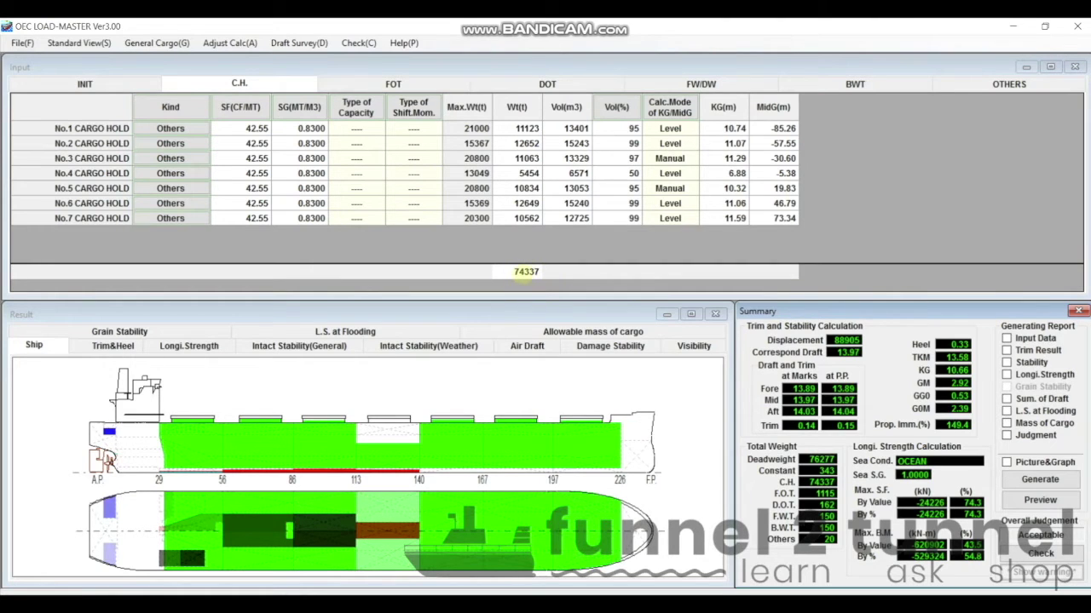
pyautogui.press('XF86Calculator')
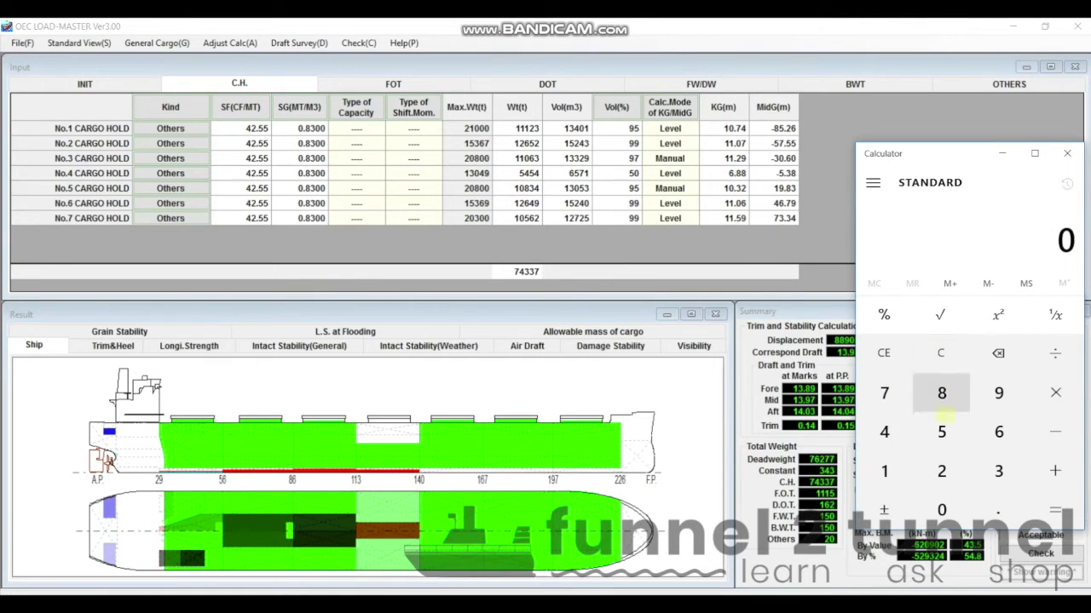
pyautogui.click(885, 393)
pyautogui.click(941, 432)
pyautogui.click(942, 393)
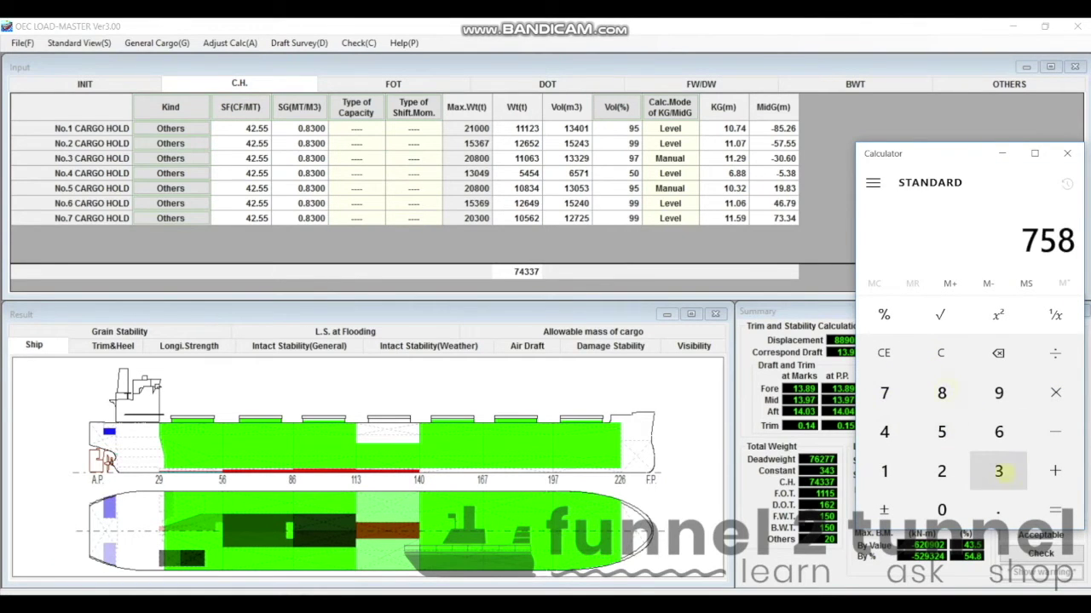
pyautogui.click(998, 471)
pyautogui.click(941, 509)
pyautogui.click(1054, 432)
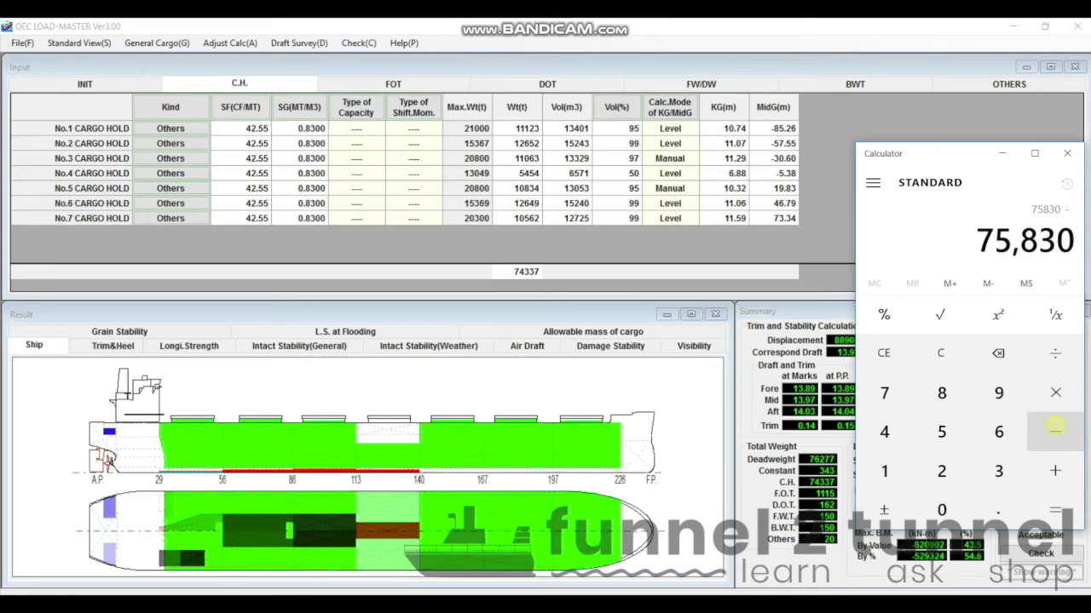
pyautogui.click(885, 393)
pyautogui.click(885, 432)
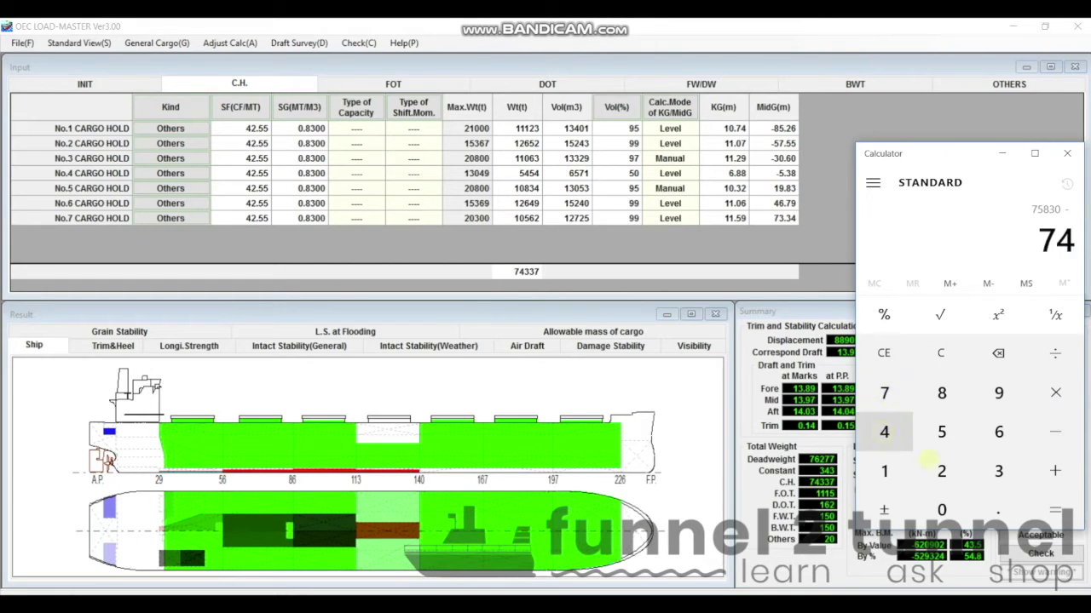
pyautogui.click(998, 471)
pyautogui.click(999, 472)
pyautogui.click(885, 393)
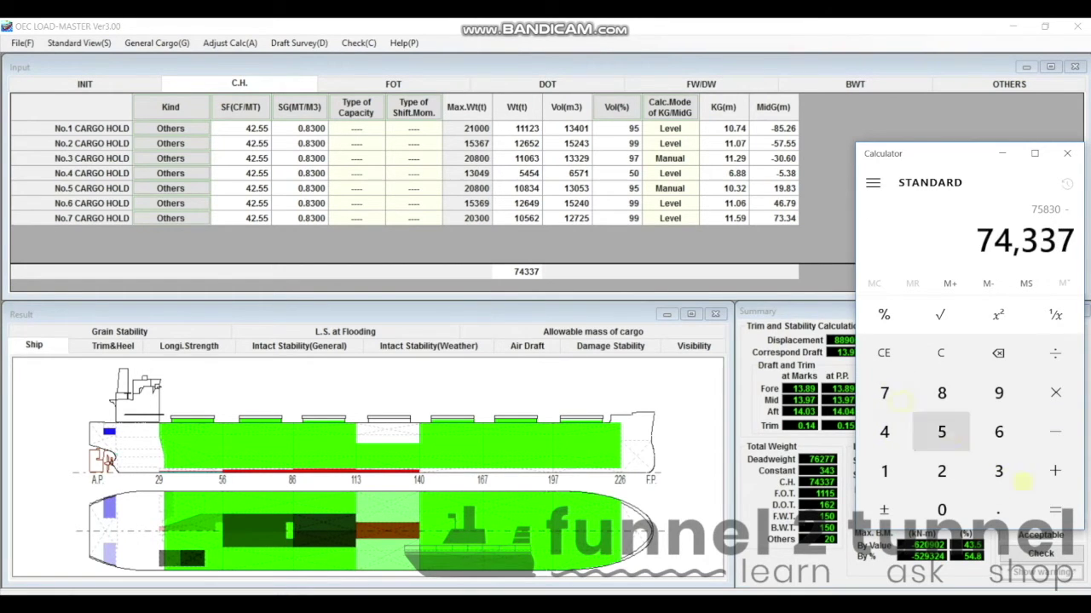
pyautogui.click(1054, 509)
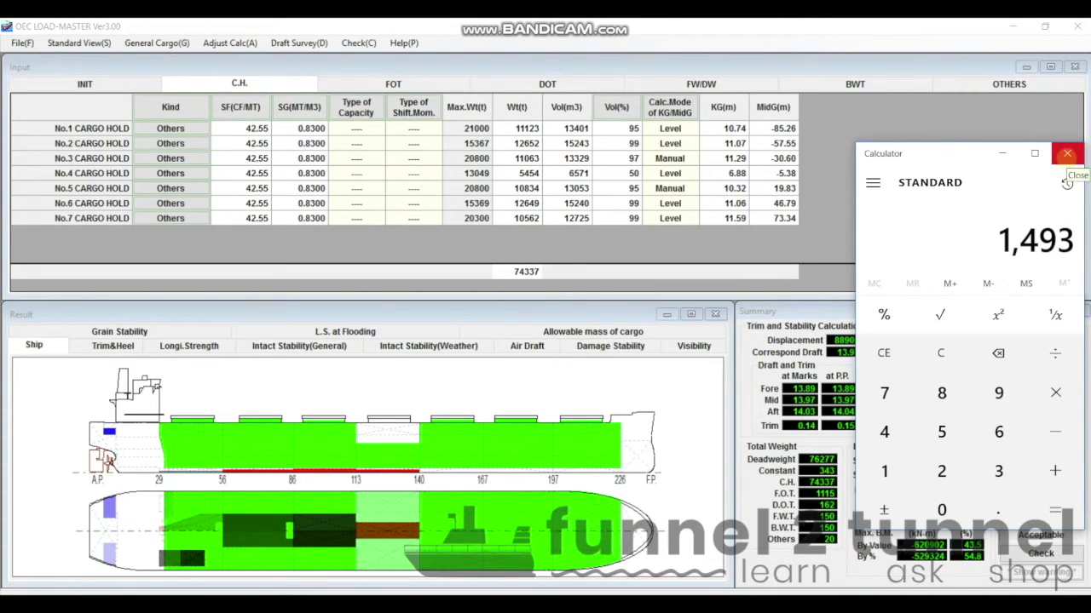
pyautogui.click(1066, 154)
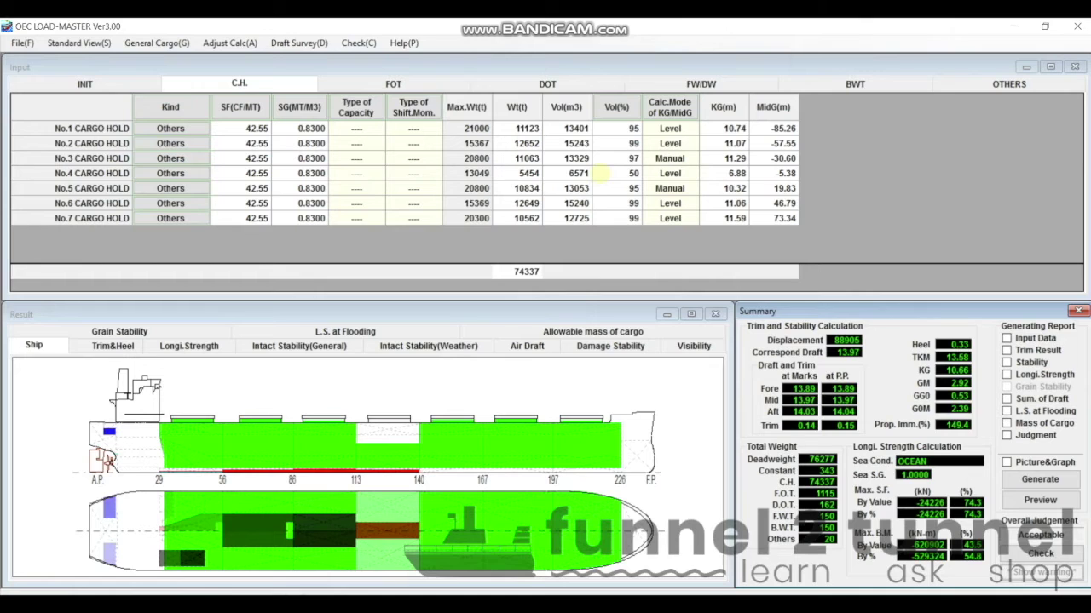
# Fill No.4 cargo hold to 60% of its volume
pyautogui.click(626, 173)
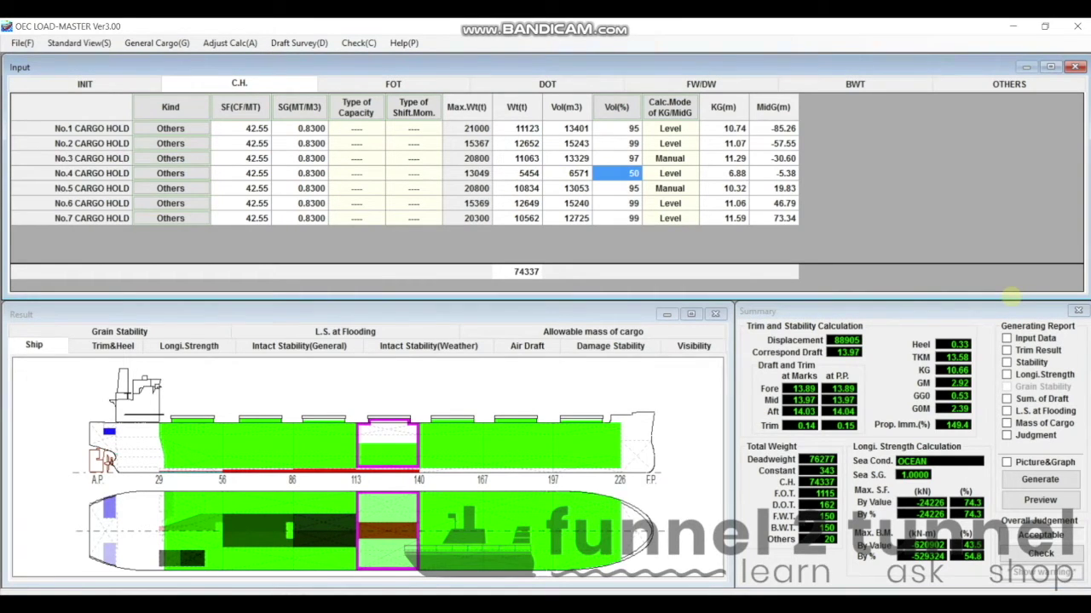
pyautogui.press('BackSpace')
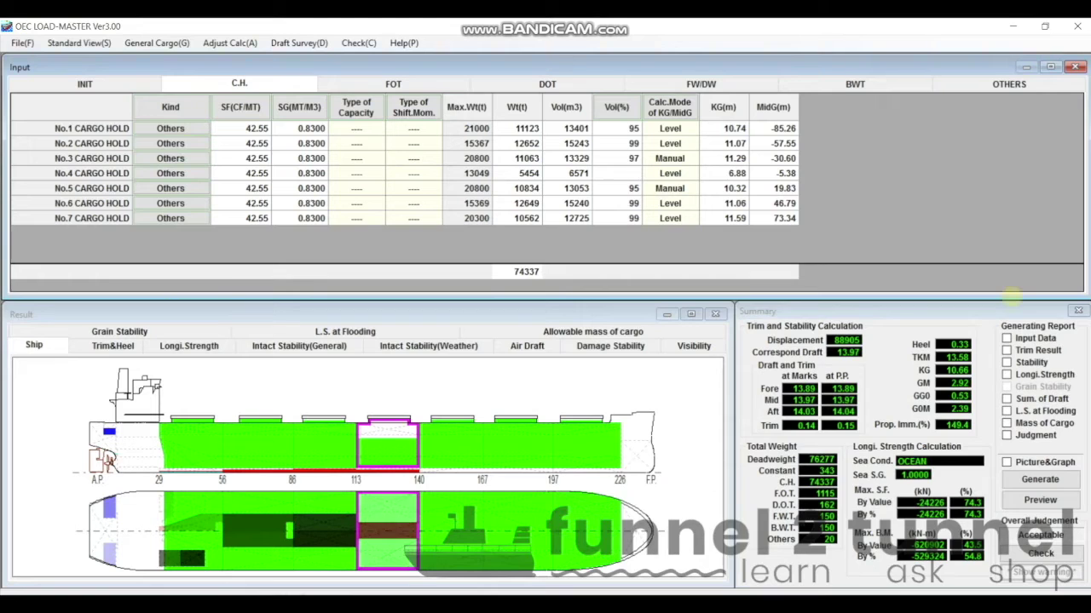
pyautogui.write('60')
pyautogui.press('Return')
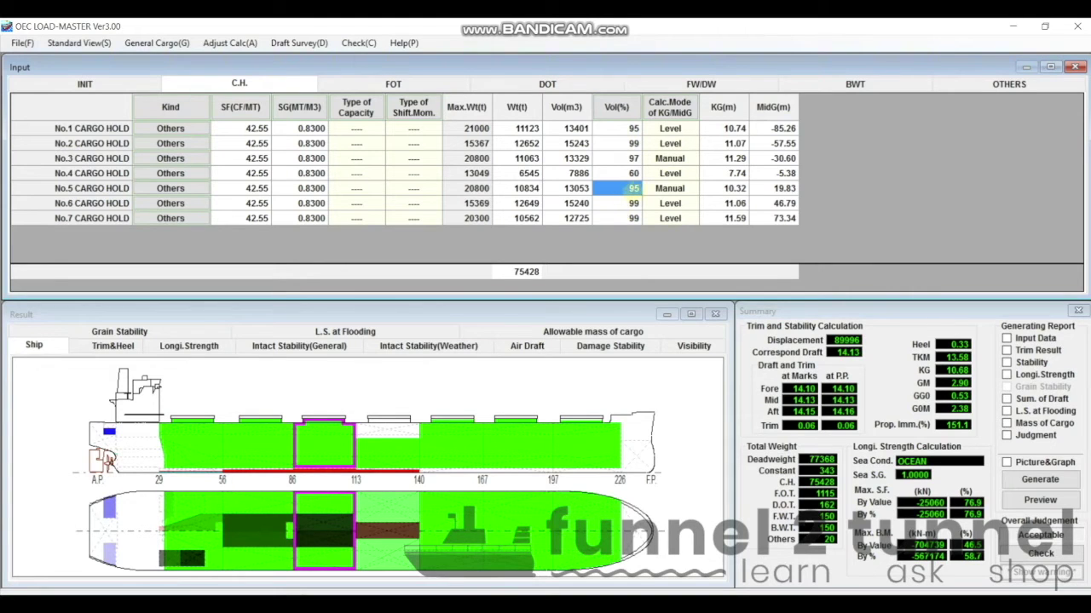
# Fill No.5 cargo hold to 96% of its volume
pyautogui.click(623, 187)
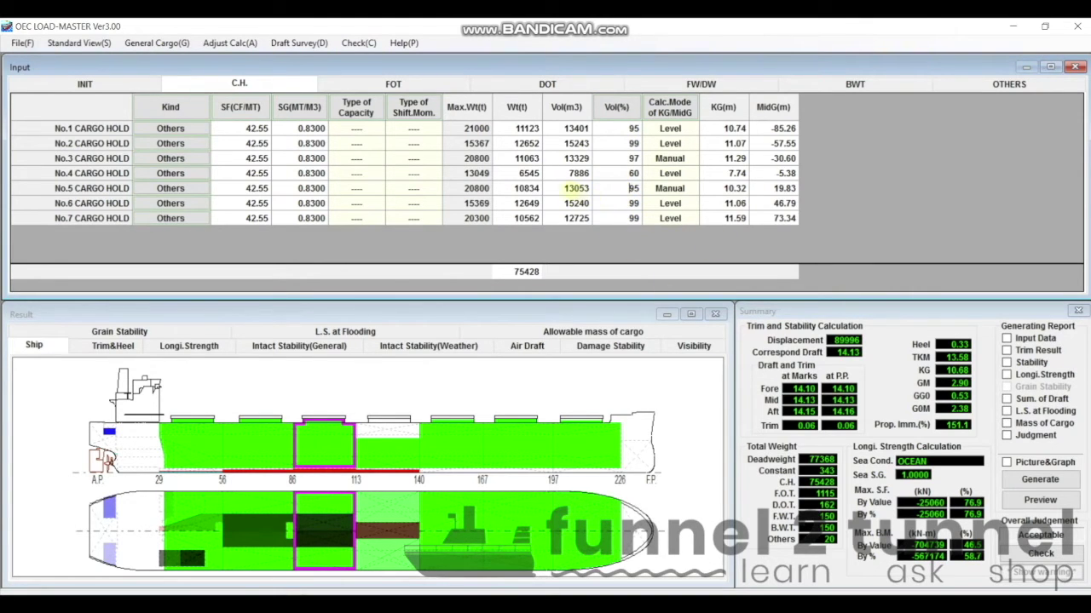
pyautogui.press('Delete')
pyautogui.press('Delete')
pyautogui.press('Left')
pyautogui.press('Left')
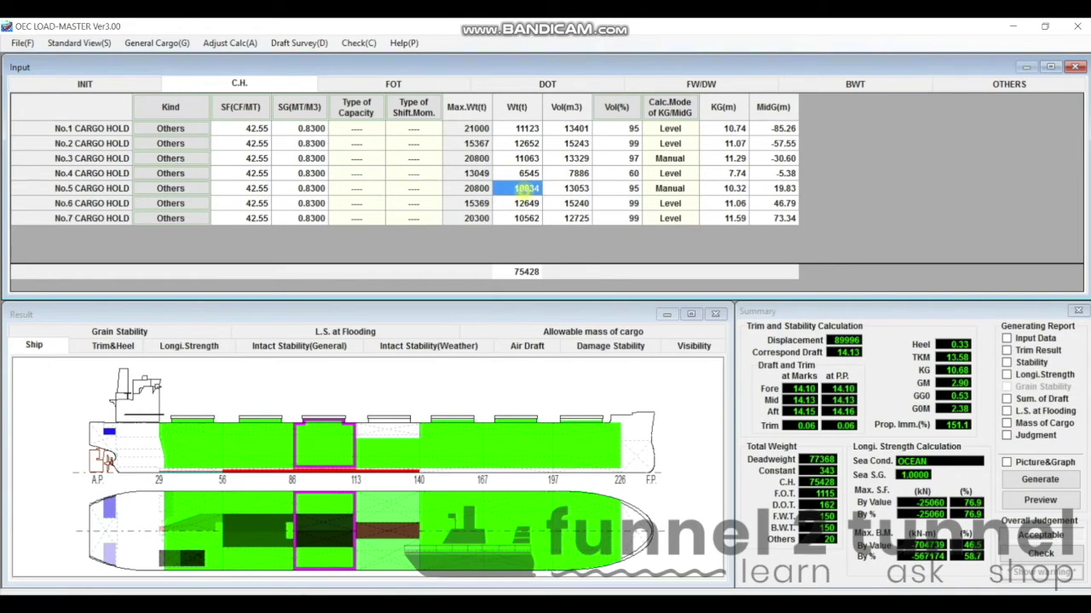
pyautogui.press('F2')
pyautogui.press('Delete')
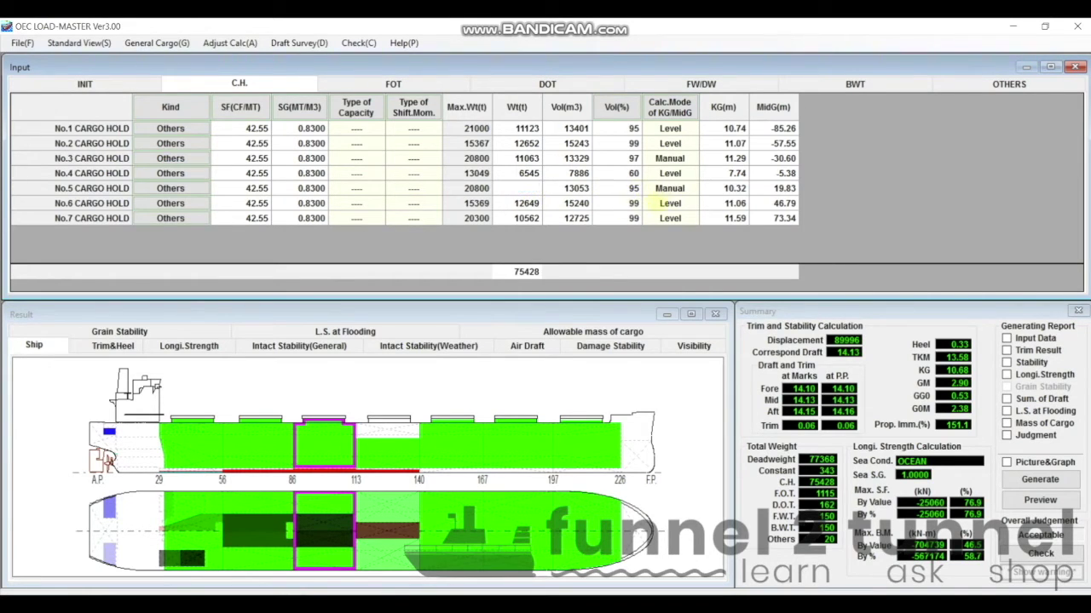
pyautogui.press('Right')
pyautogui.press('Right')
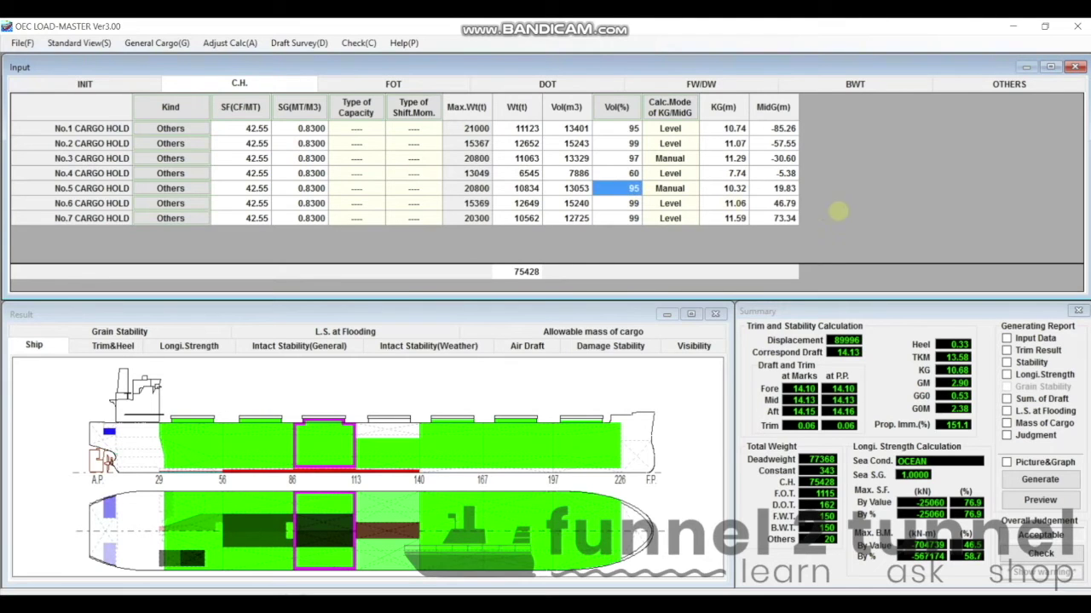
pyautogui.write('96')
pyautogui.click(833, 210)
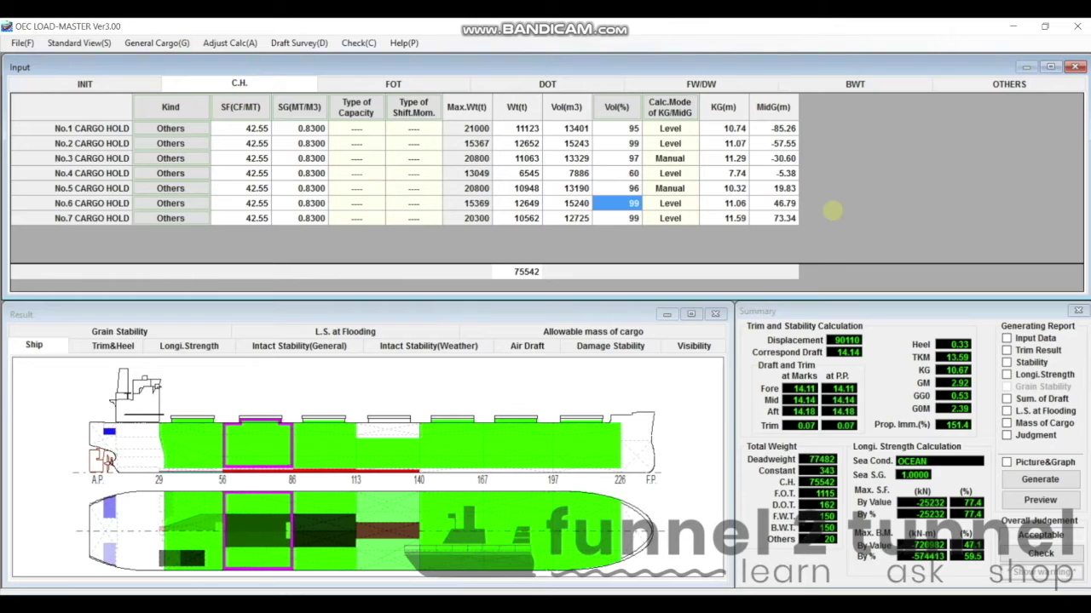
# Fill No.1 cargo hold to 96% of its volume
pyautogui.click(625, 203)
pyautogui.click(632, 128)
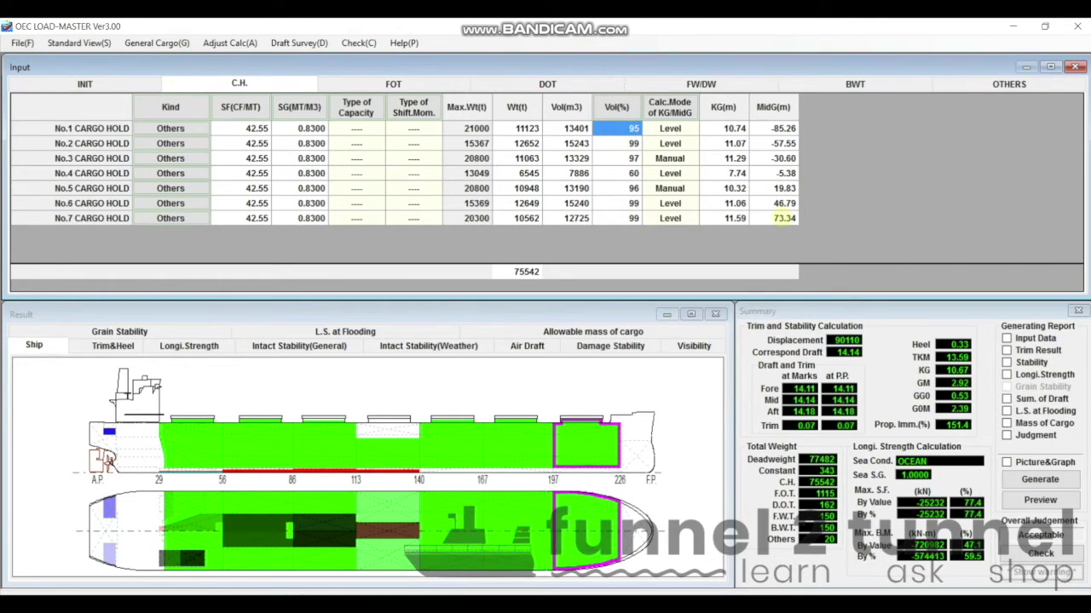
pyautogui.write('9')
pyautogui.press('BackSpace')
pyautogui.press('BackSpace')
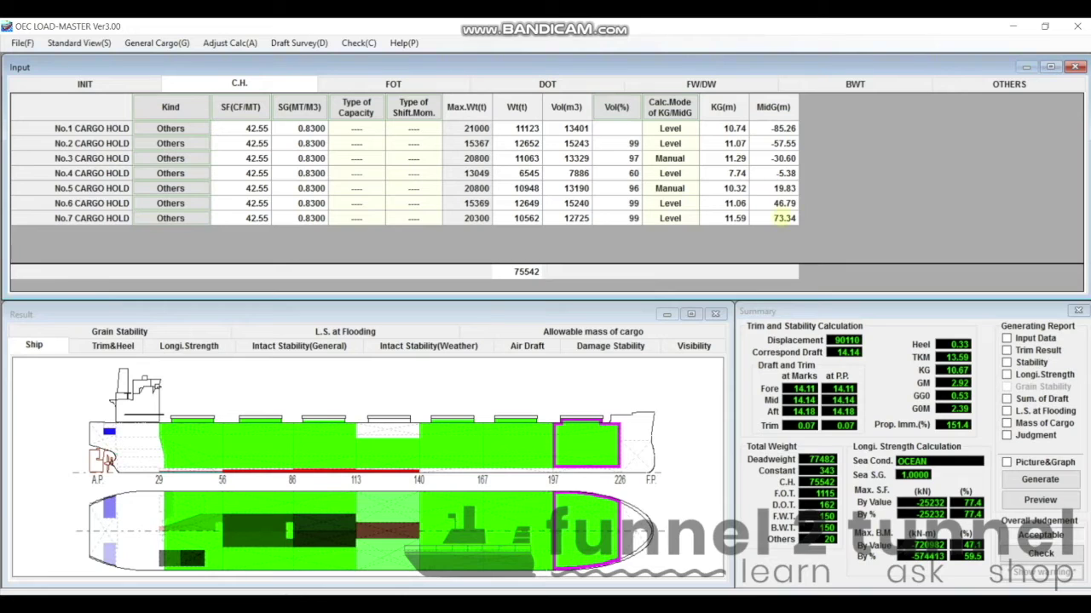
pyautogui.write('96')
pyautogui.press('Return')
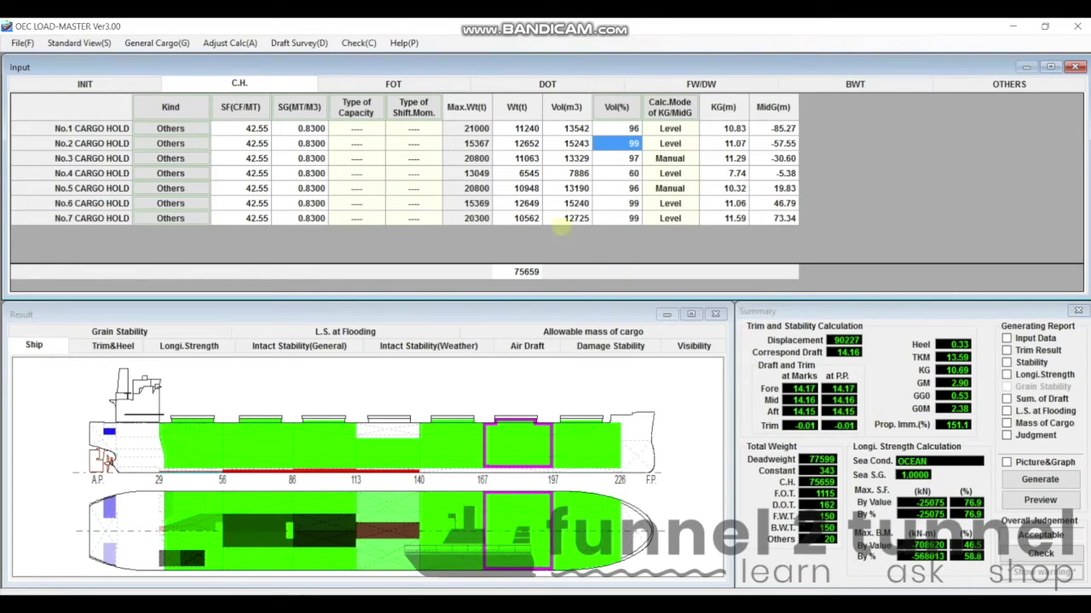
# Fill No.5 cargo hold to 97% of its volume
pyautogui.doubleClick(527, 274)
pyautogui.click(633, 188)
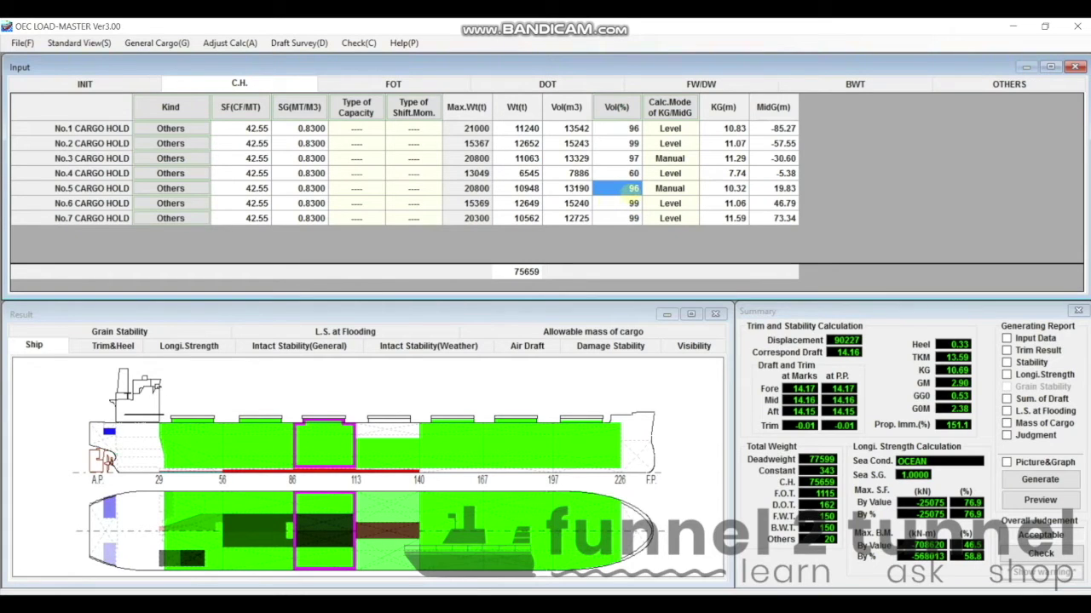
pyautogui.write('97')
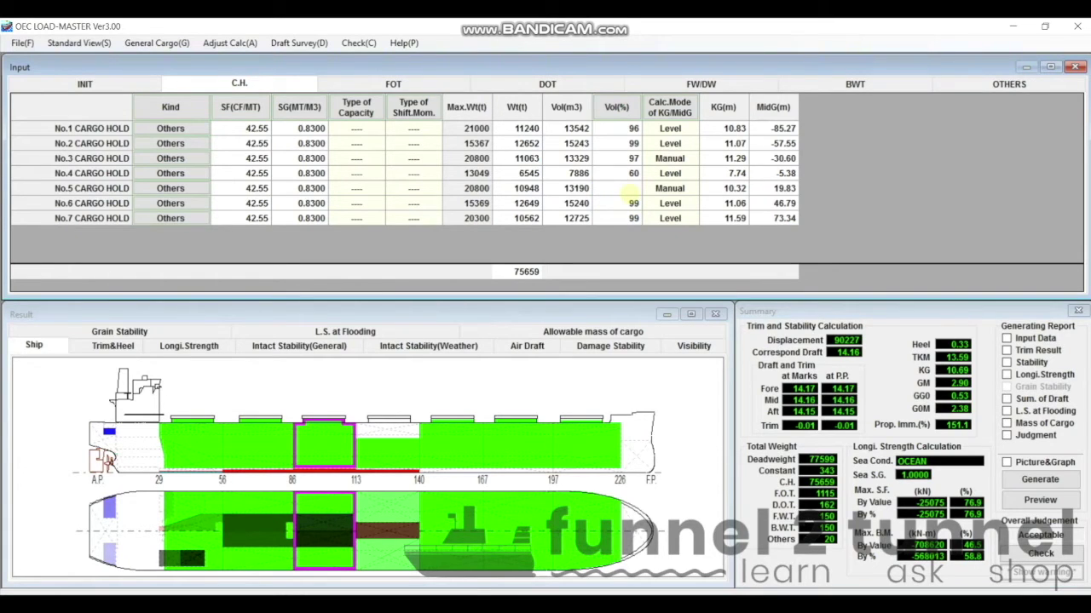
pyautogui.click(630, 202)
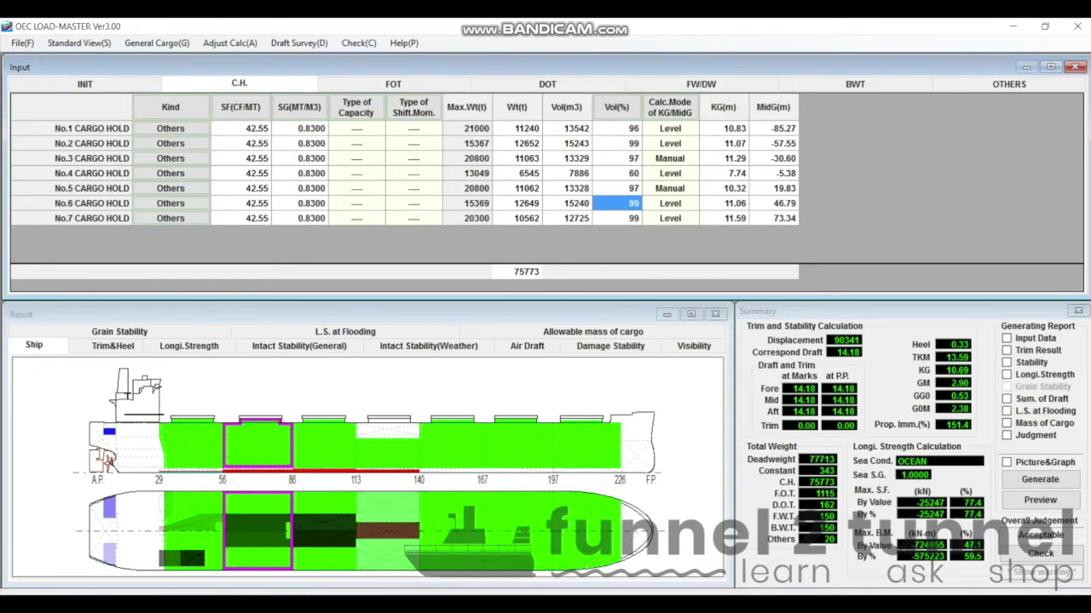
# Switch to Calculator and subtract the cargo total 75773 from the required 75830
pyautogui.click(884, 393)
pyautogui.click(942, 432)
pyautogui.click(946, 395)
pyautogui.click(997, 472)
pyautogui.click(942, 510)
pyautogui.click(1055, 434)
pyautogui.click(884, 393)
pyautogui.click(942, 432)
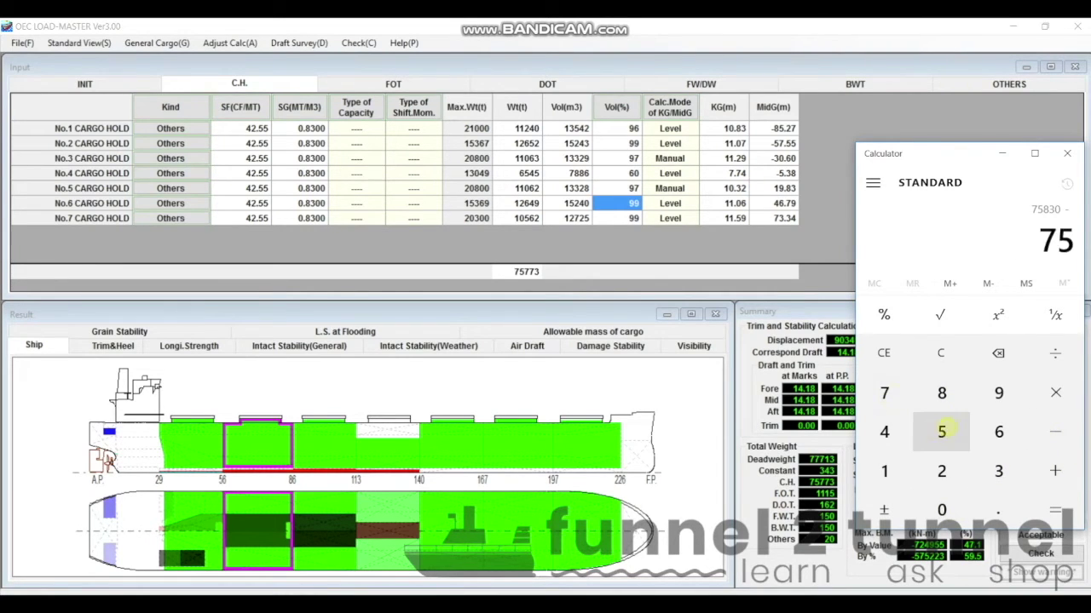
pyautogui.click(885, 393)
pyautogui.click(884, 393)
pyautogui.click(999, 471)
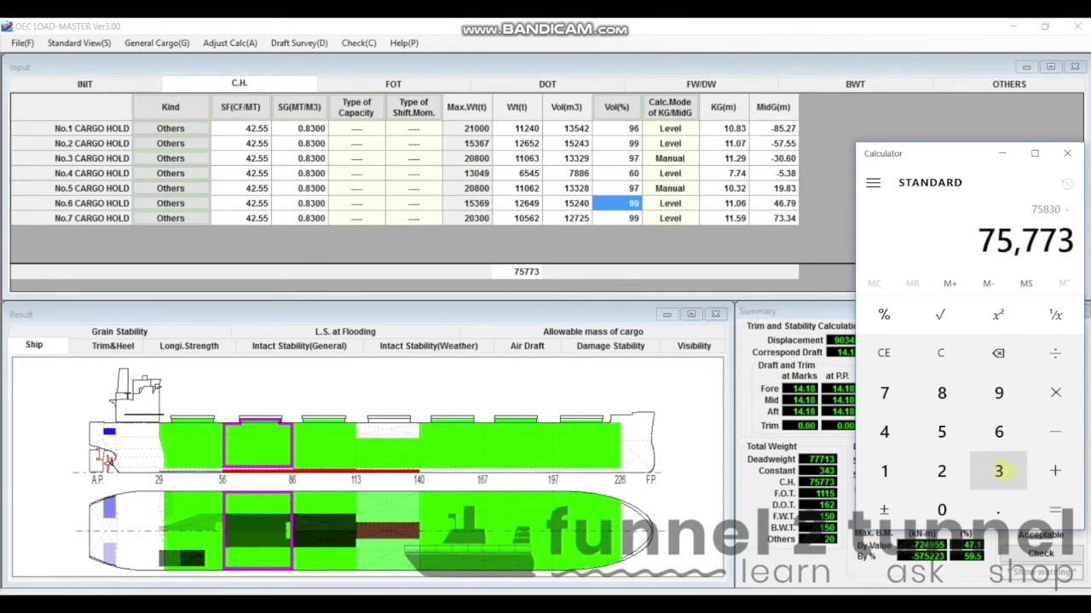
pyautogui.click(1054, 511)
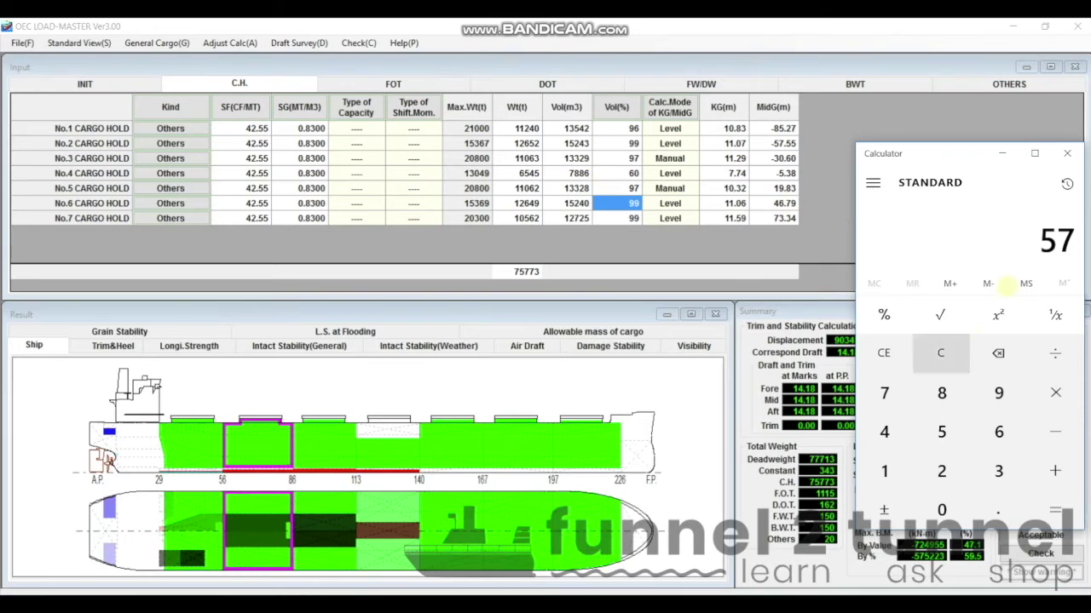
# Add No.4 cargo hold's weight of 6545 t to the calculated difference
pyautogui.click(1055, 471)
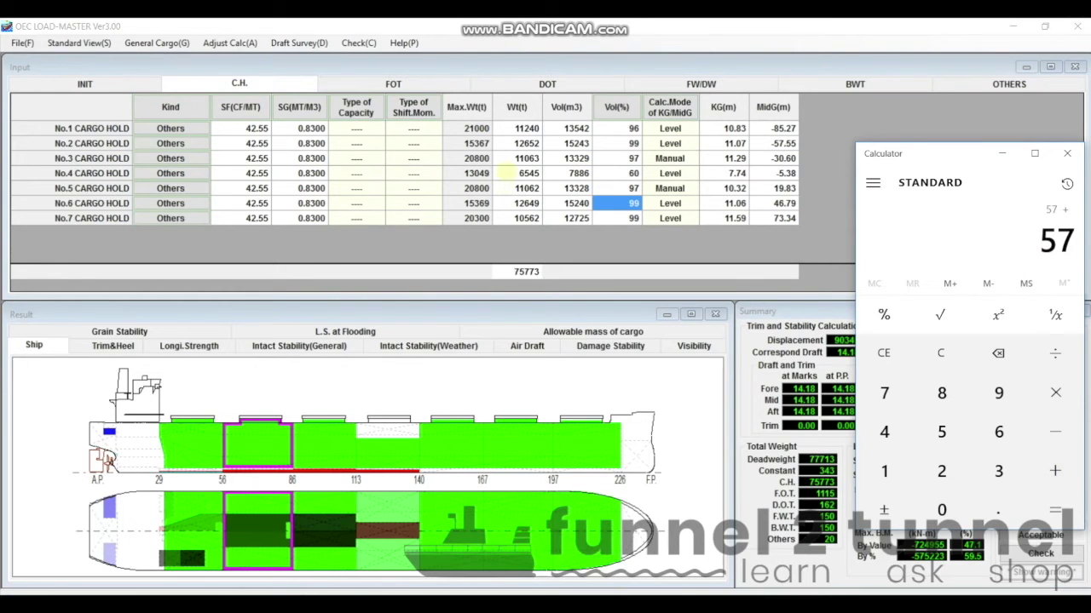
pyautogui.click(999, 432)
pyautogui.click(941, 432)
pyautogui.click(884, 432)
pyautogui.click(942, 432)
pyautogui.click(1055, 509)
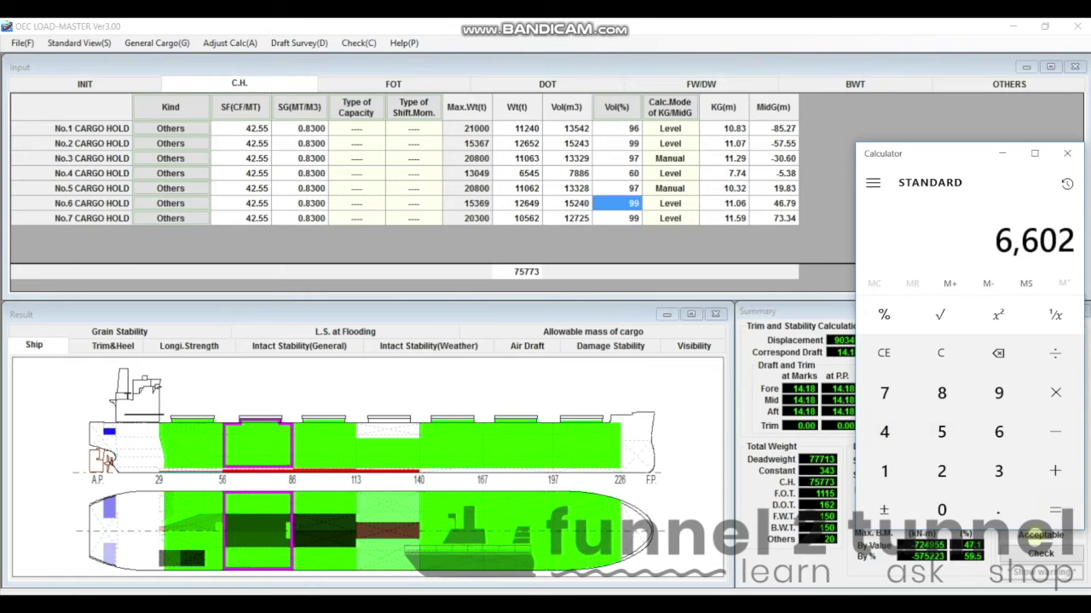
# Set the weight of No.4 cargo hold to 6602 t and check the draft in the summary
pyautogui.click(529, 174)
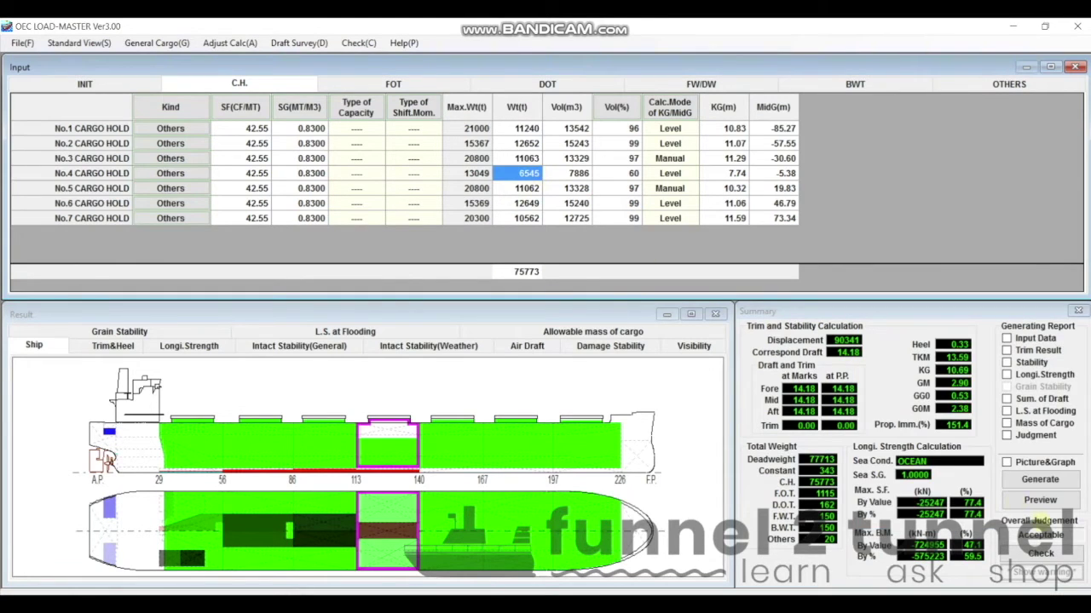
pyautogui.write('6602')
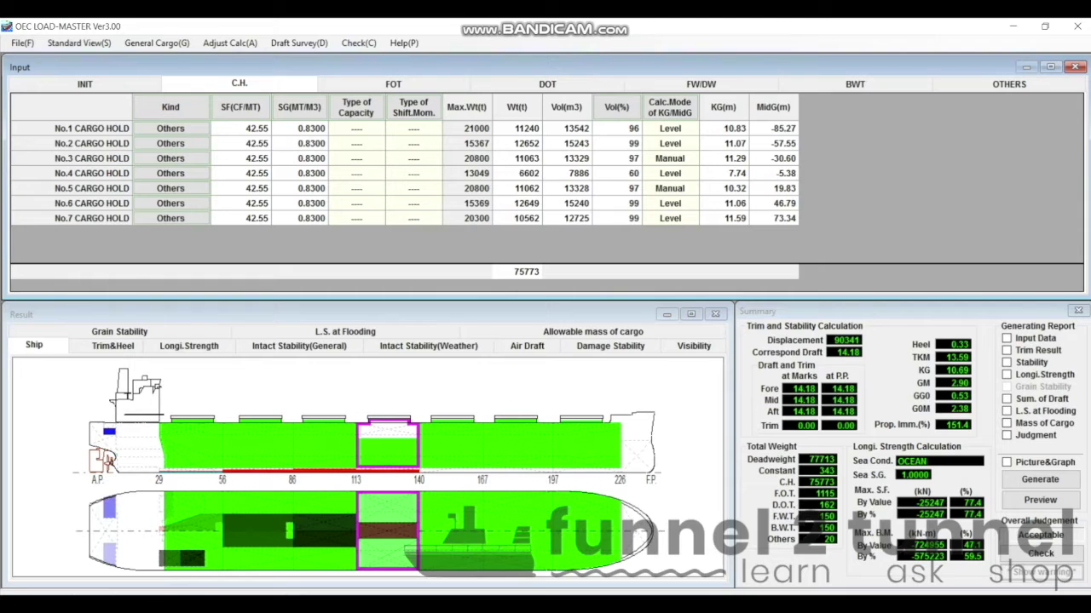
pyautogui.press('Return')
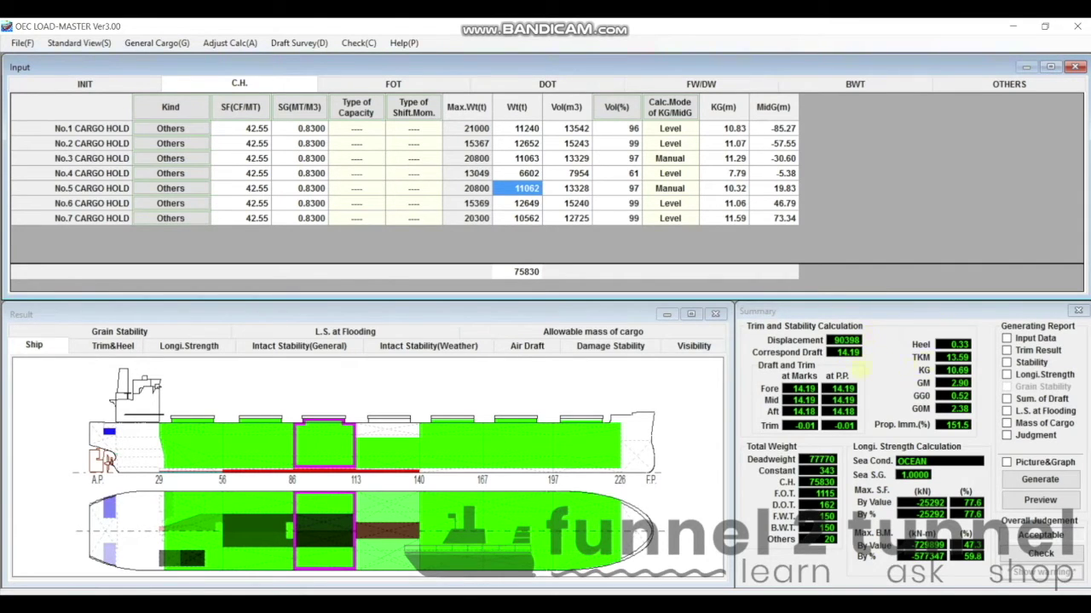
pyautogui.click(840, 352)
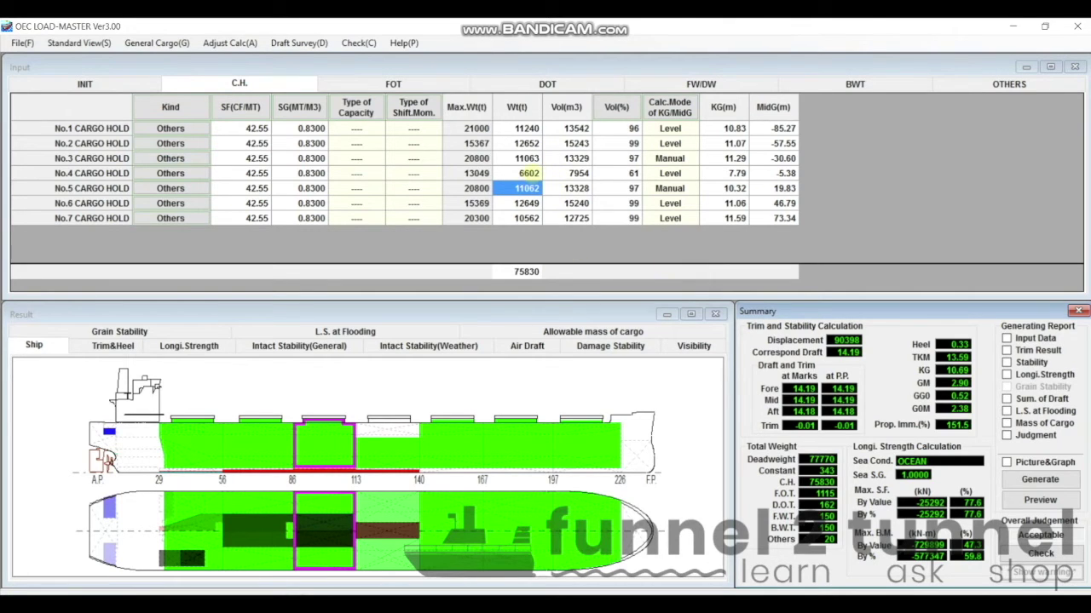
# Set the weight of No.4 cargo hold to 6550 t
pyautogui.click(528, 173)
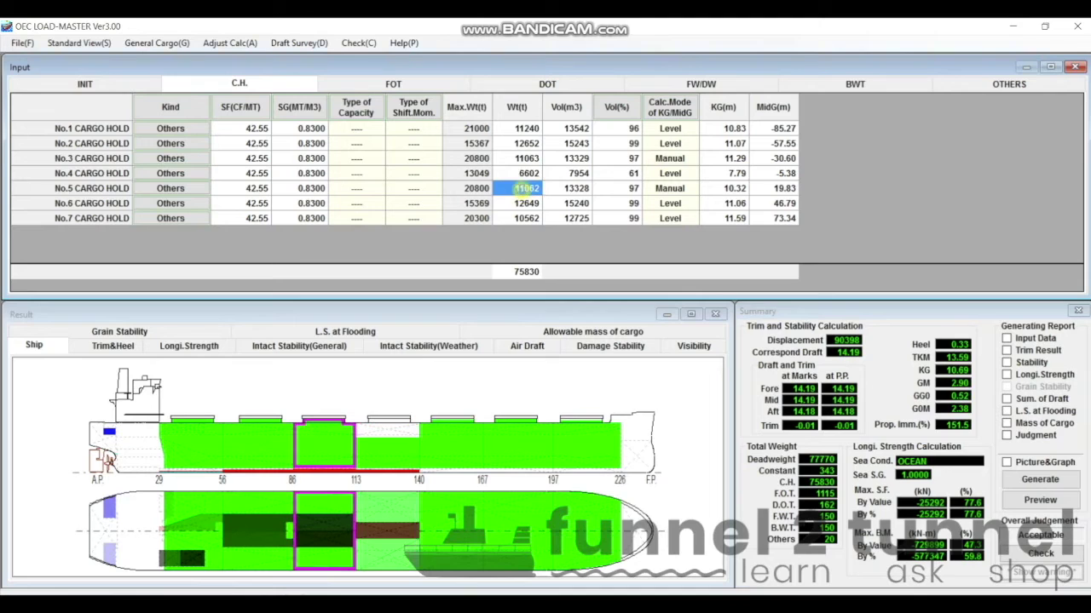
pyautogui.click(529, 173)
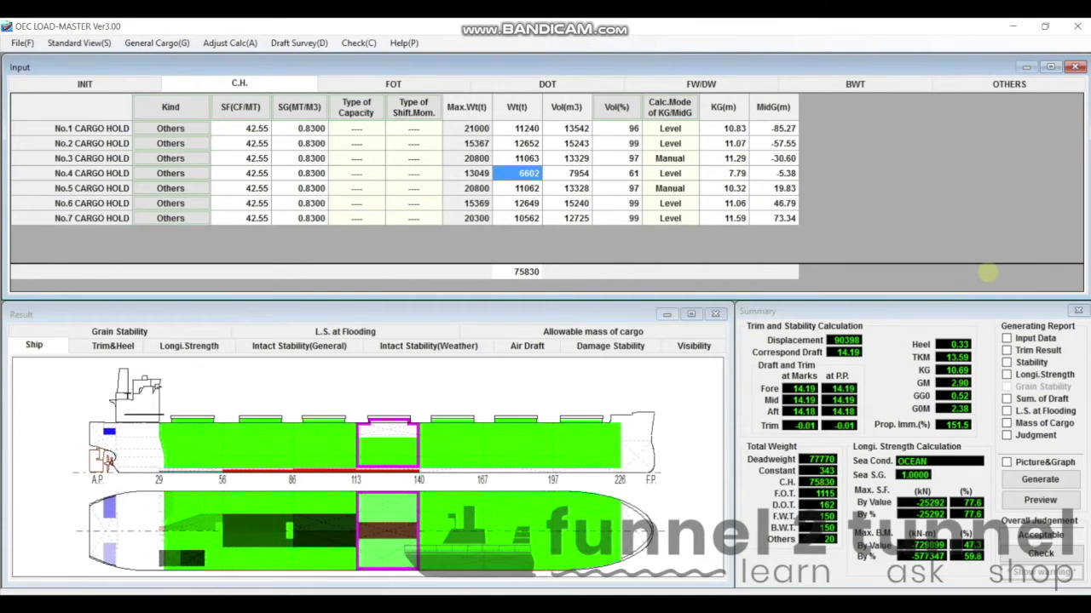
pyautogui.write('6')
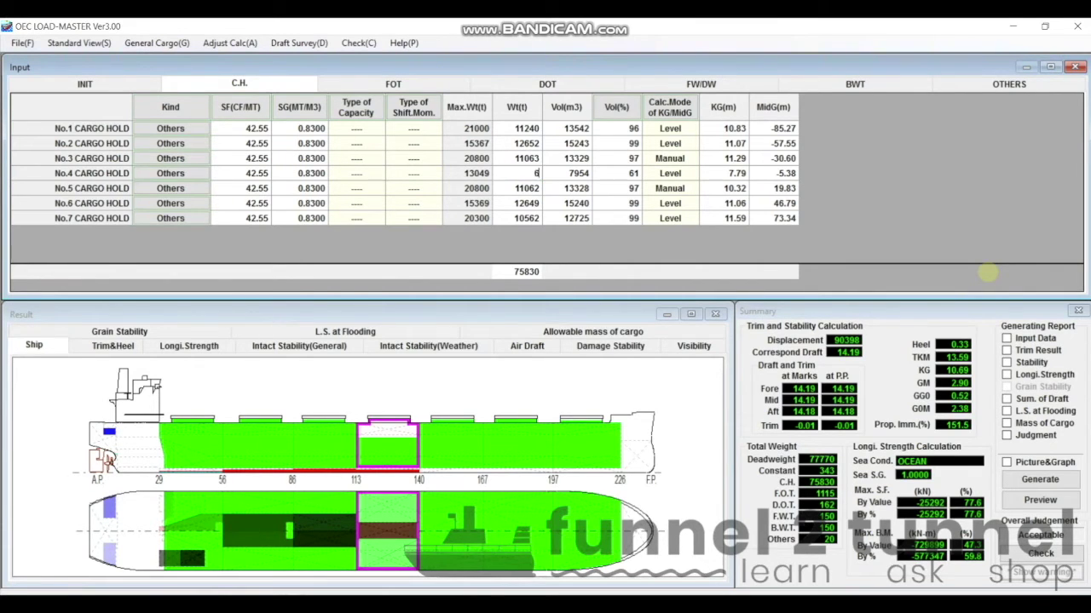
pyautogui.write('550')
pyautogui.press('BackSpace')
pyautogui.press('BackSpace')
pyautogui.press('BackSpace')
pyautogui.press('BackSpace')
pyautogui.write('6550')
pyautogui.press('Return')
# Set the weight of No.5 cargo hold to 11100 t
pyautogui.doubleClick(522, 188)
pyautogui.press('BackSpace')
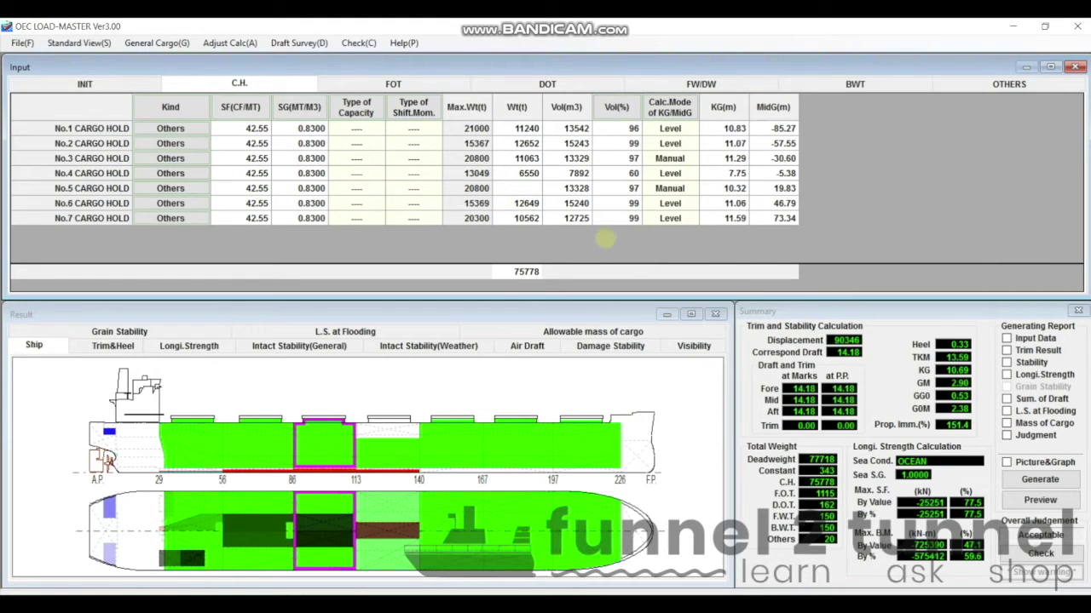
pyautogui.press('Return')
pyautogui.press('Left')
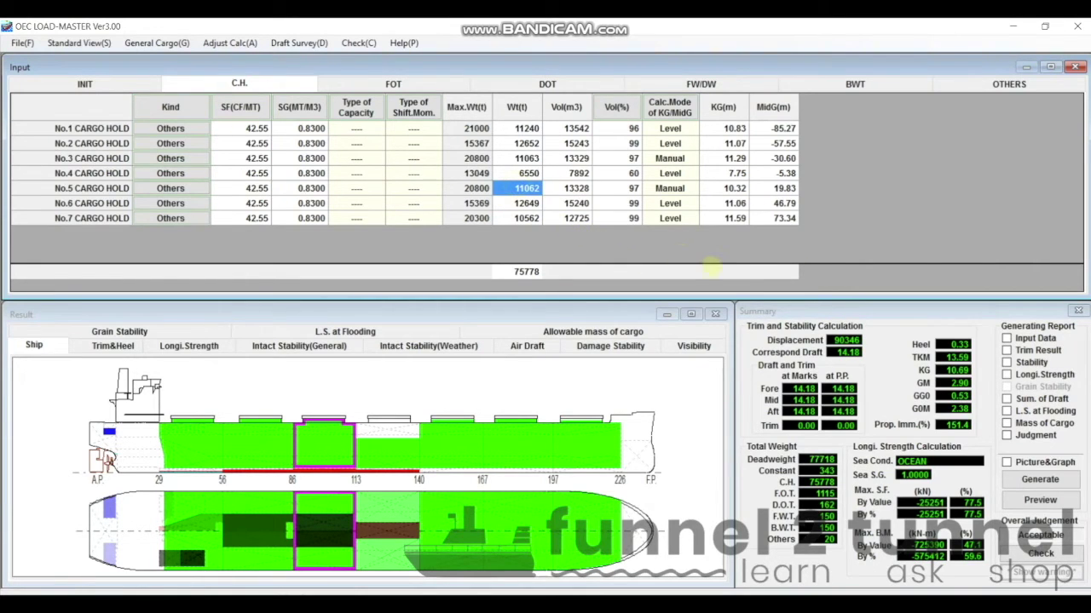
pyautogui.write('111')
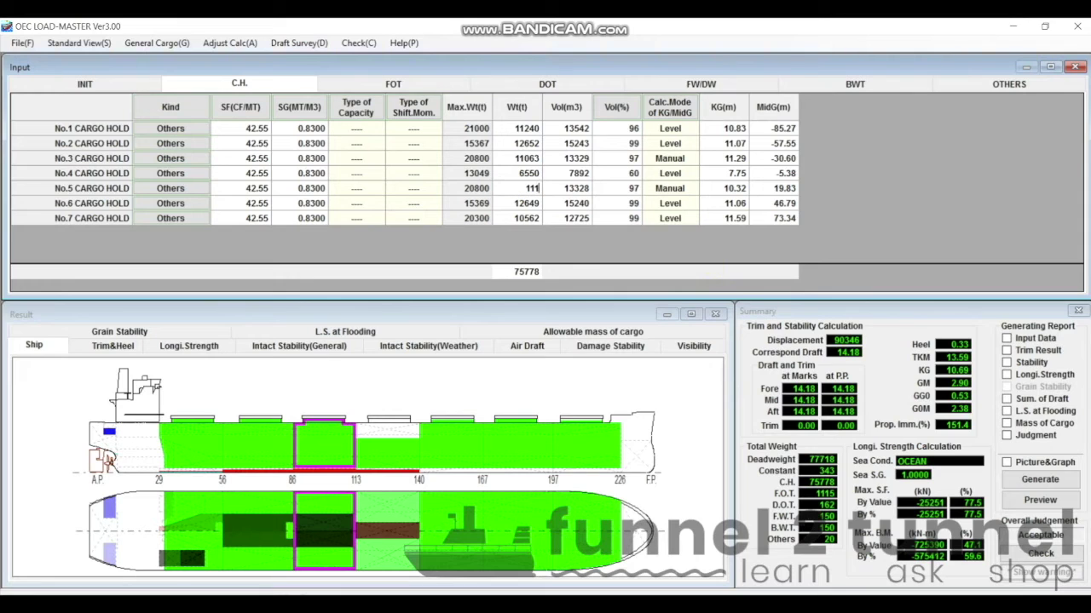
pyautogui.press('BackSpace')
pyautogui.press('BackSpace')
pyautogui.press('BackSpace')
pyautogui.write('11100')
pyautogui.press('Return')
# Set the weight of No.5 cargo hold to 11114 t and check the trim and draft in the summary
pyautogui.click(527, 188)
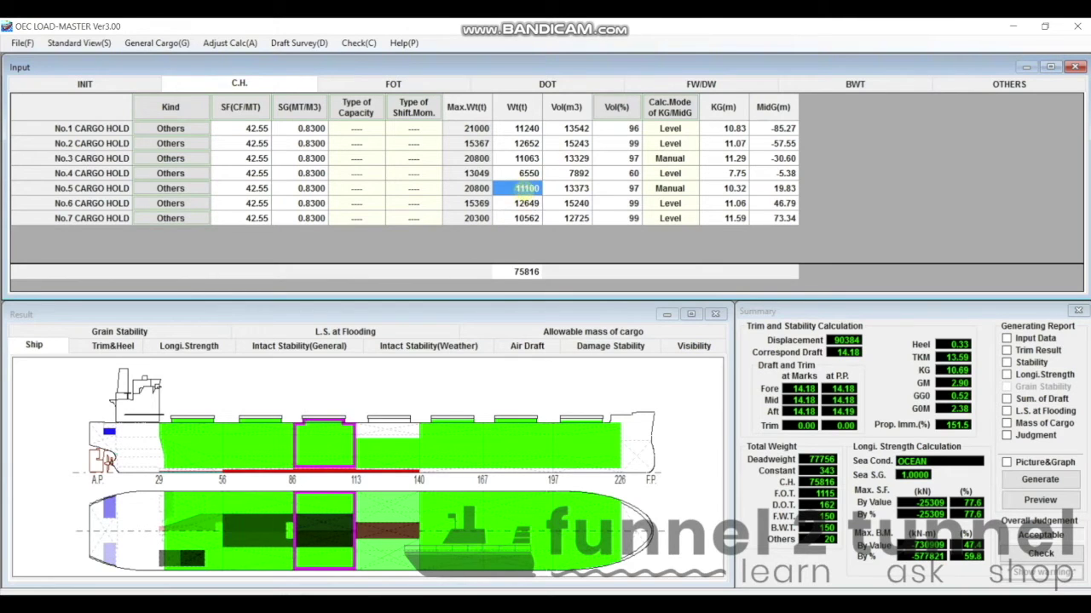
pyautogui.write('111')
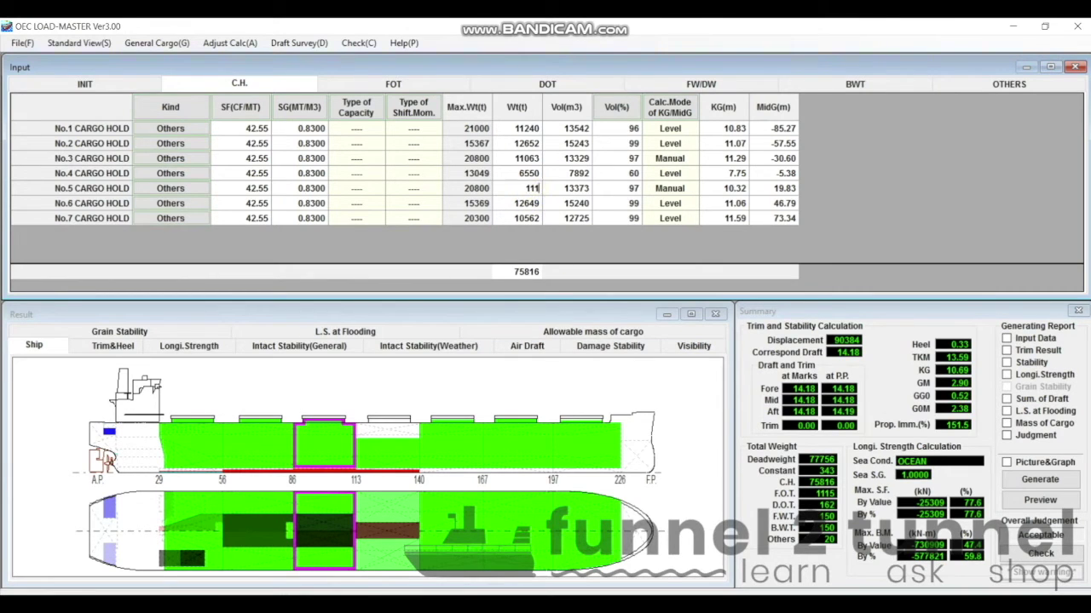
pyautogui.press('BackSpace')
pyautogui.press('BackSpace')
pyautogui.press('BackSpace')
pyautogui.press('BackSpace')
pyautogui.write('11114')
pyautogui.press('Return')
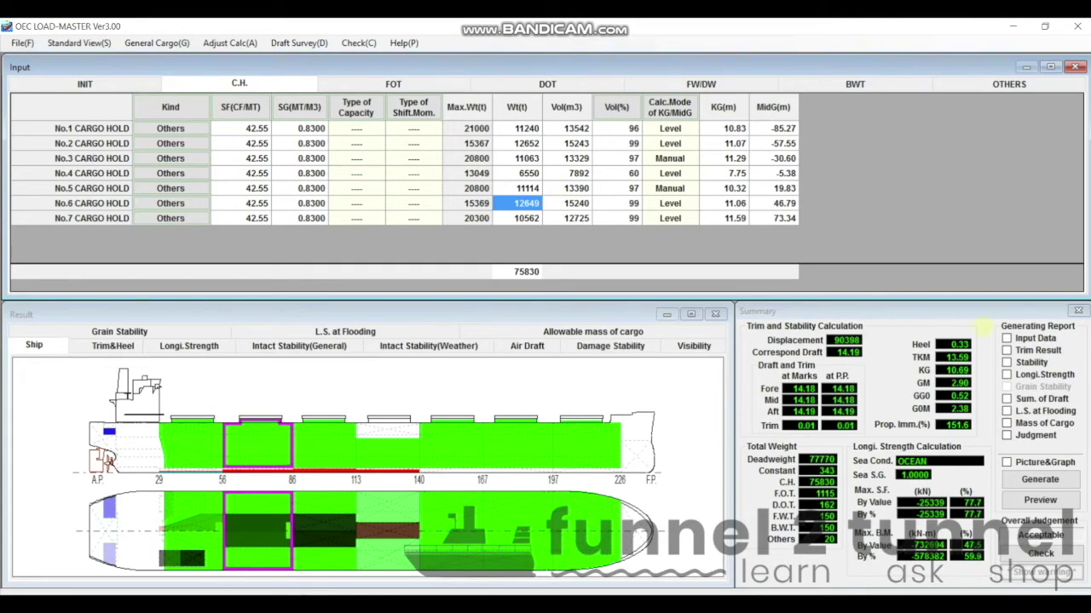
pyautogui.click(792, 402)
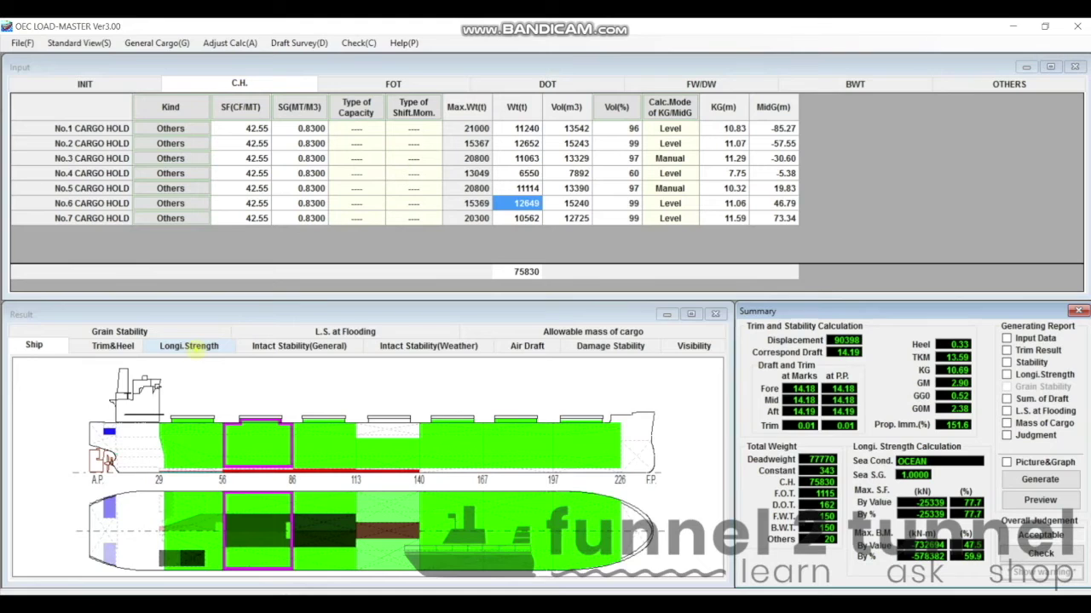
# Display the longitudinal strength diagram and go through the cargo hold weights from No.1 to No.7
pyautogui.click(191, 348)
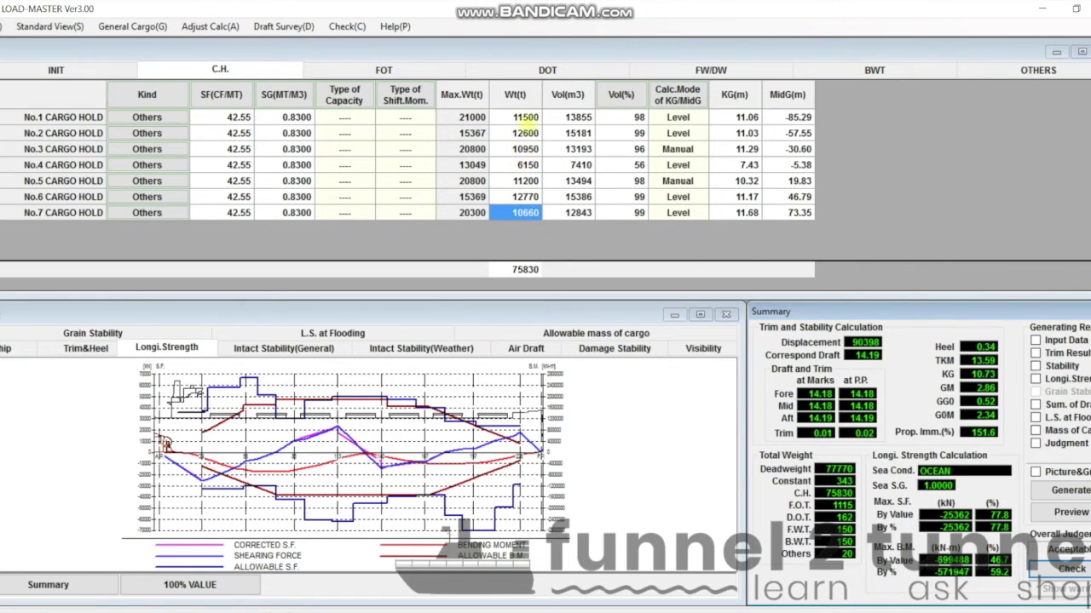
pyautogui.click(525, 120)
pyautogui.press('Down')
pyautogui.click(525, 165)
pyautogui.click(524, 196)
pyautogui.click(525, 213)
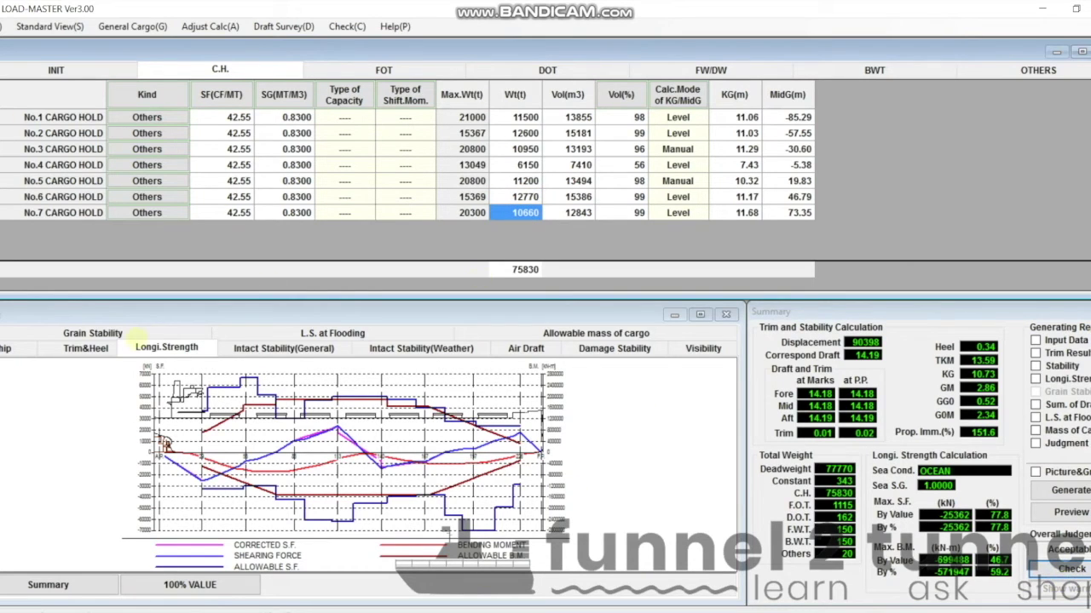
# Review the intact stability, weather criteria, air draft, damage stability and visibility results, ending on the ship view
pyautogui.click(274, 349)
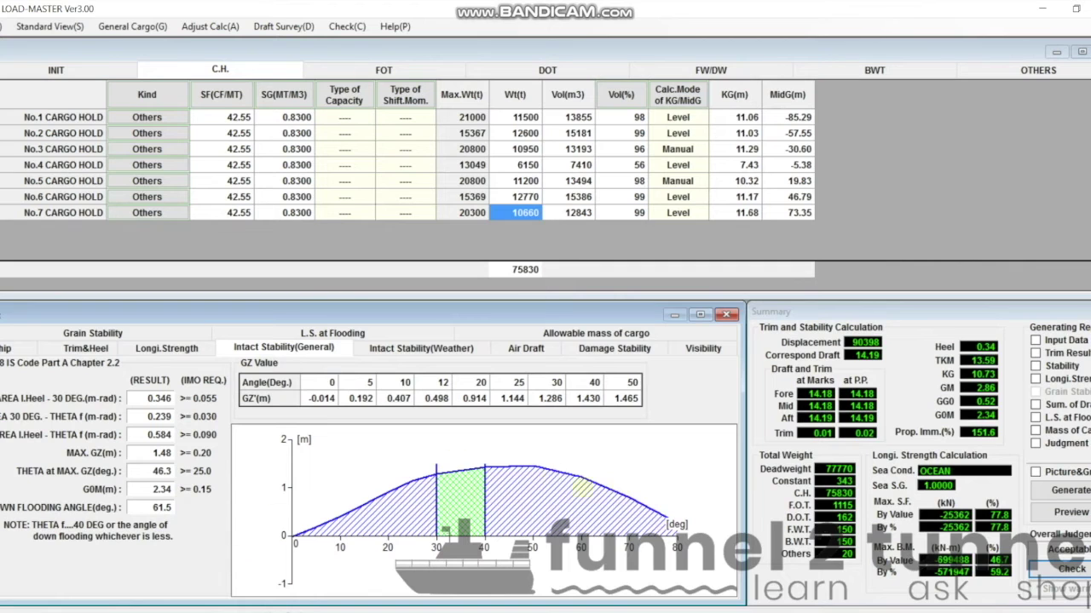
pyautogui.click(417, 348)
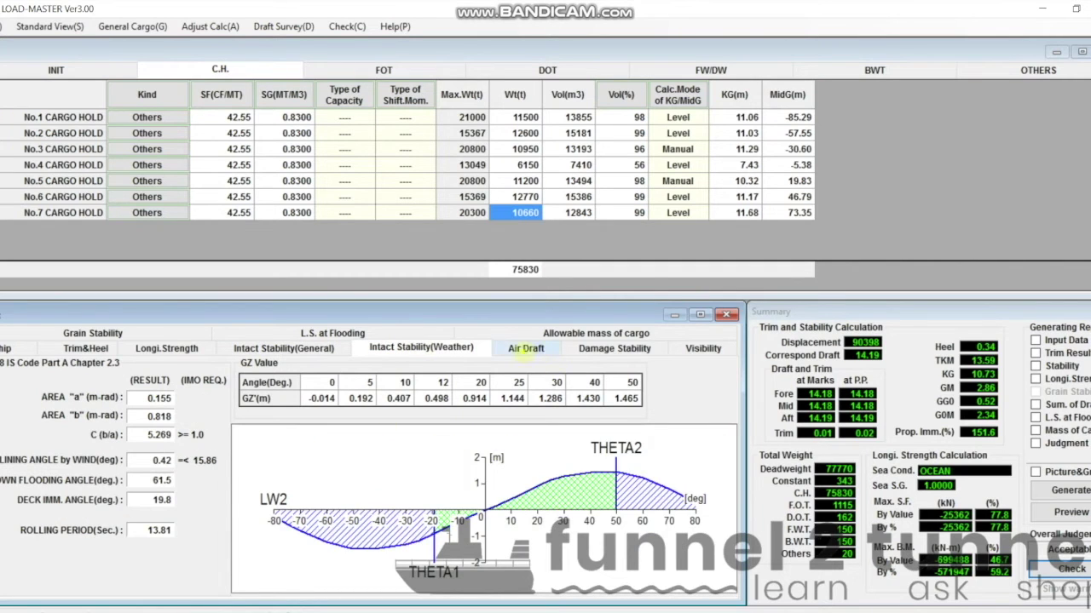
pyautogui.click(526, 350)
pyautogui.click(606, 350)
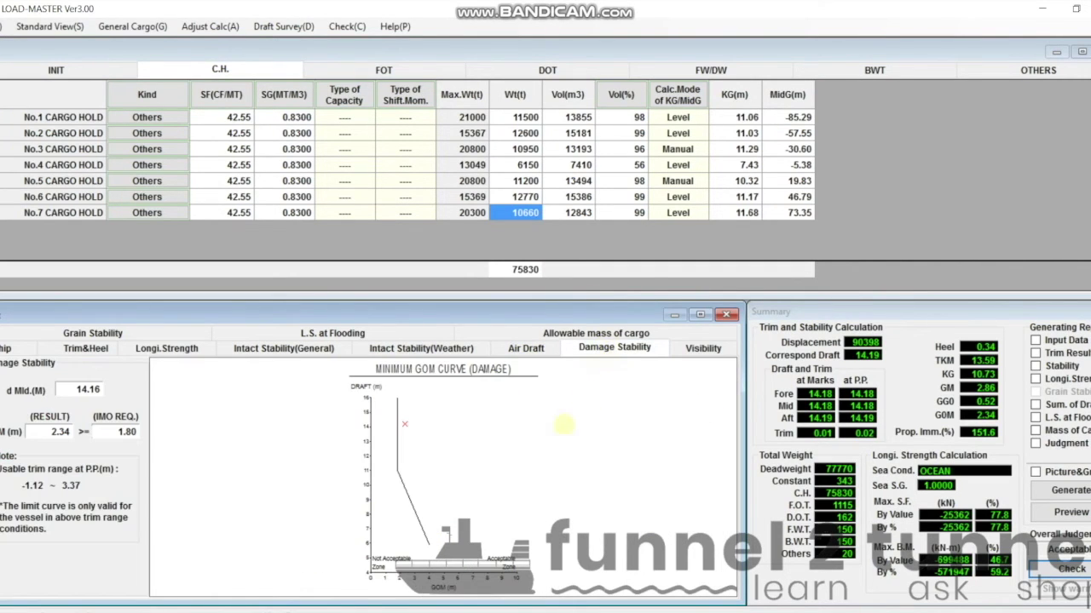
pyautogui.click(703, 348)
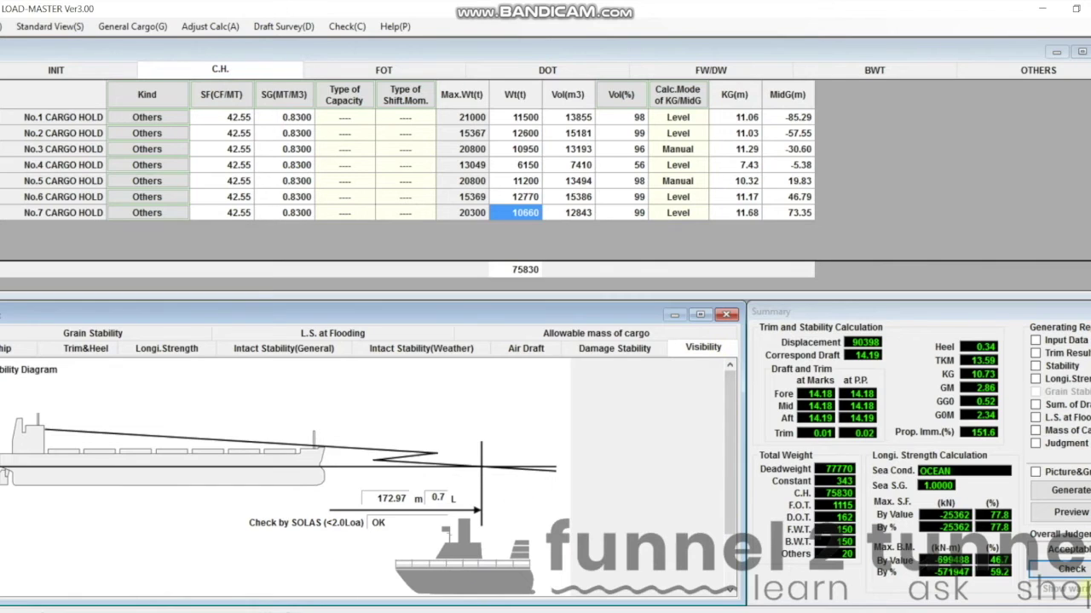
pyautogui.click(35, 348)
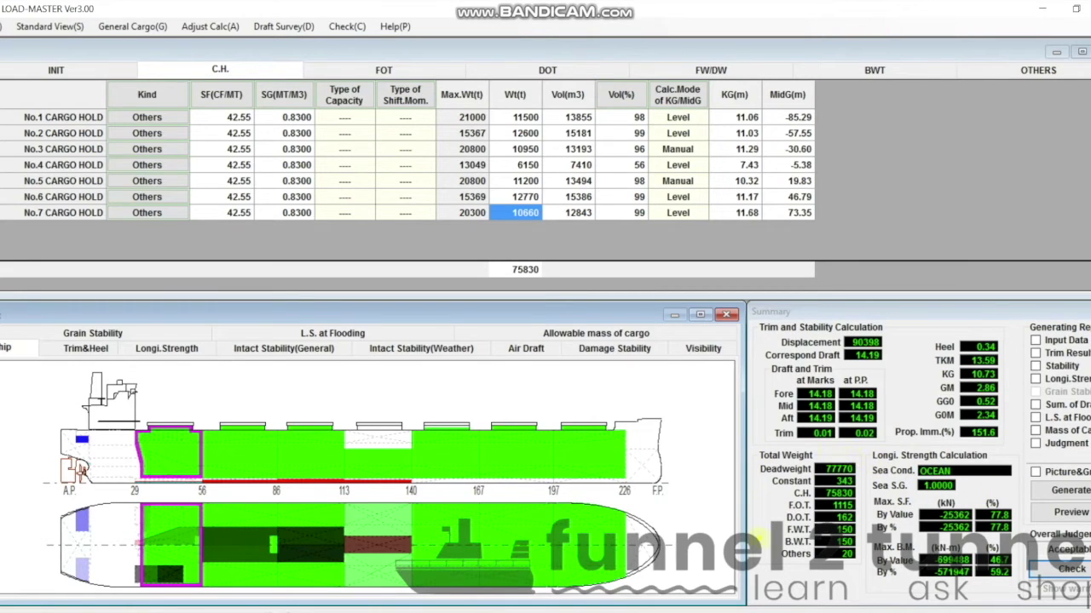
# Compare the summary's total weights with the deadweight calculation image IMG_7179.PNG, and minimise the image
pyautogui.click(789, 553)
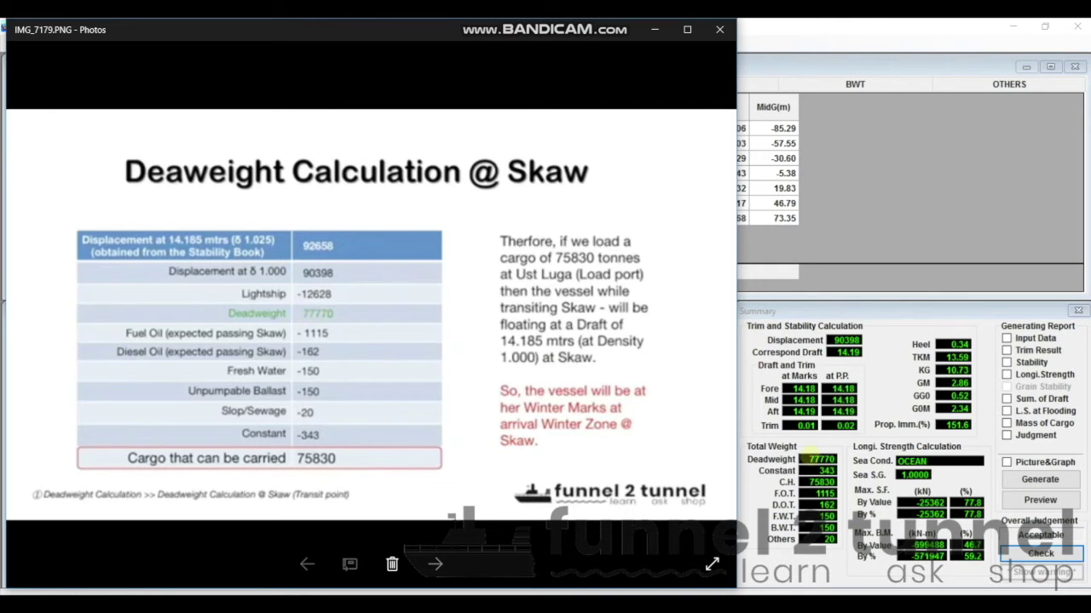
pyautogui.click(822, 460)
pyautogui.hotkey('alt', 'Tab')
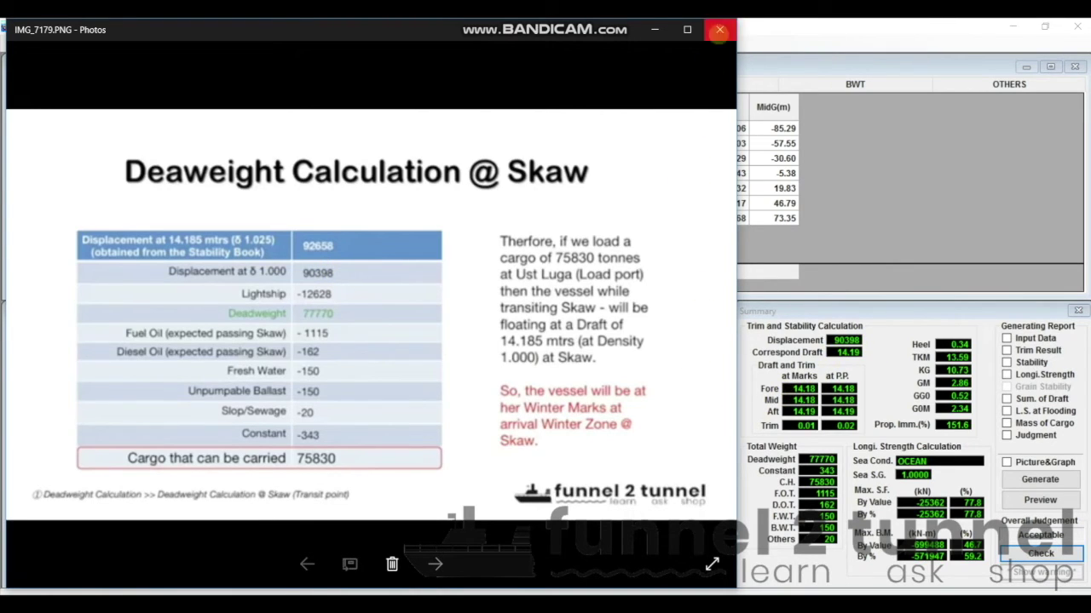
pyautogui.click(656, 30)
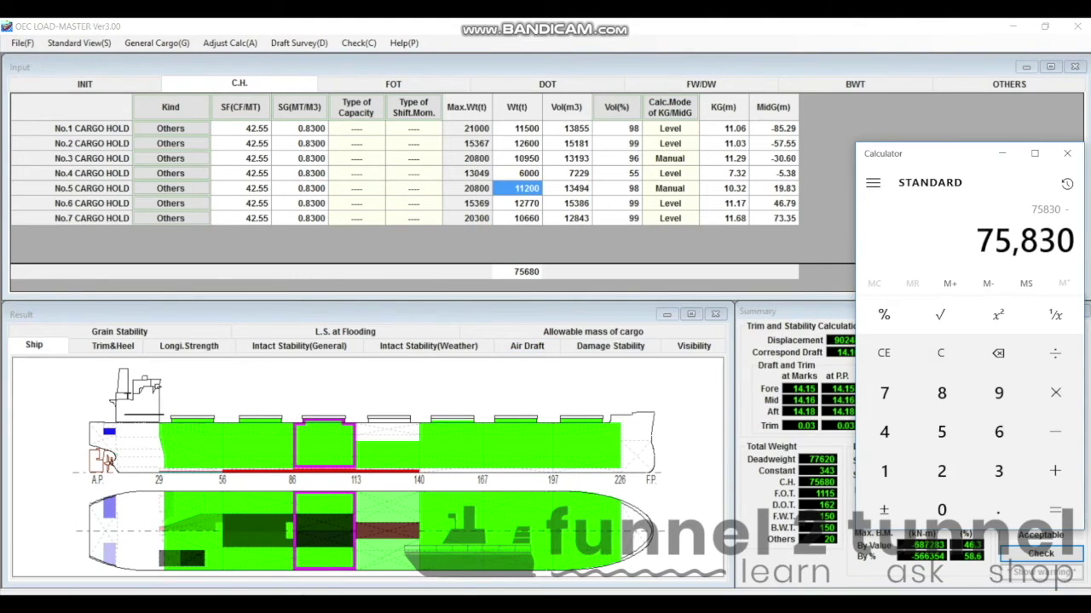
# Subtract 200 from the planned cargo of 75830 in Calculator
pyautogui.write('-2')
pyautogui.write('00')
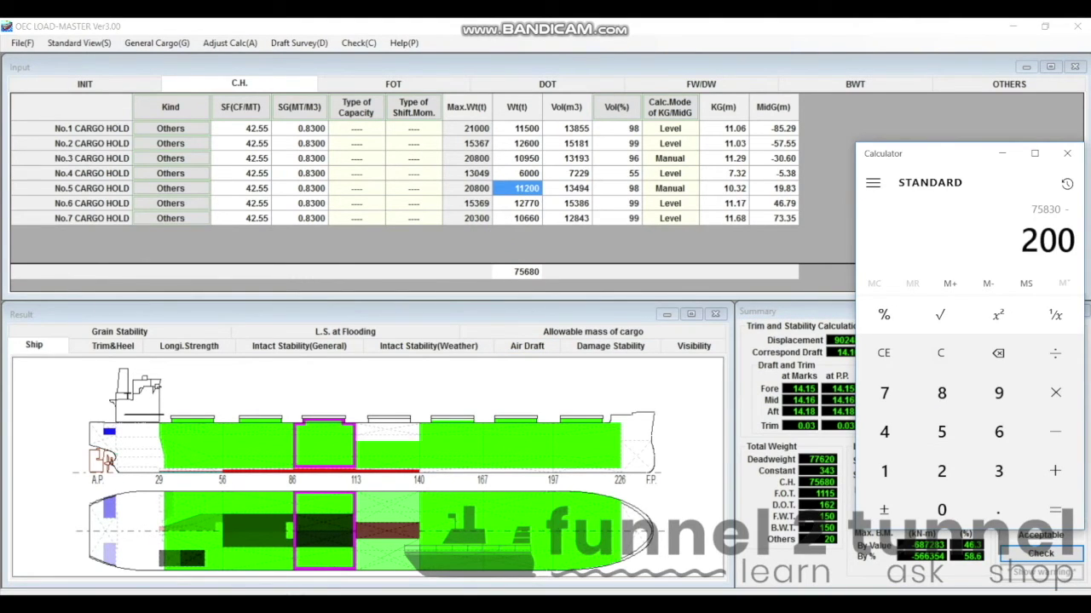
pyautogui.click(1055, 509)
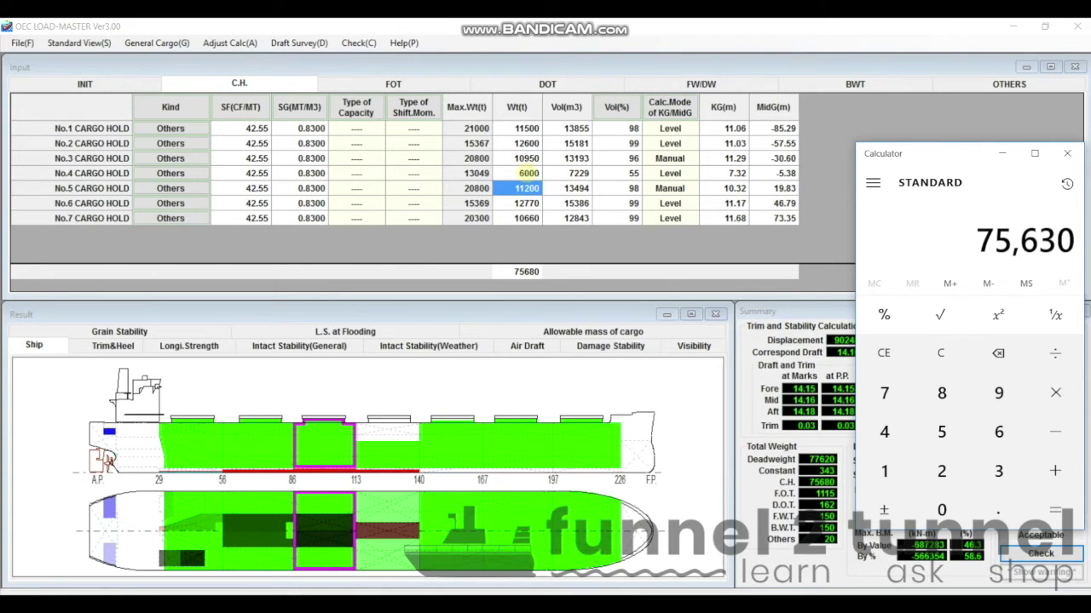
# Set the weight of No.4 cargo hold to 5950 t and check the longitudinal strength and corresponding draft
pyautogui.click(528, 173)
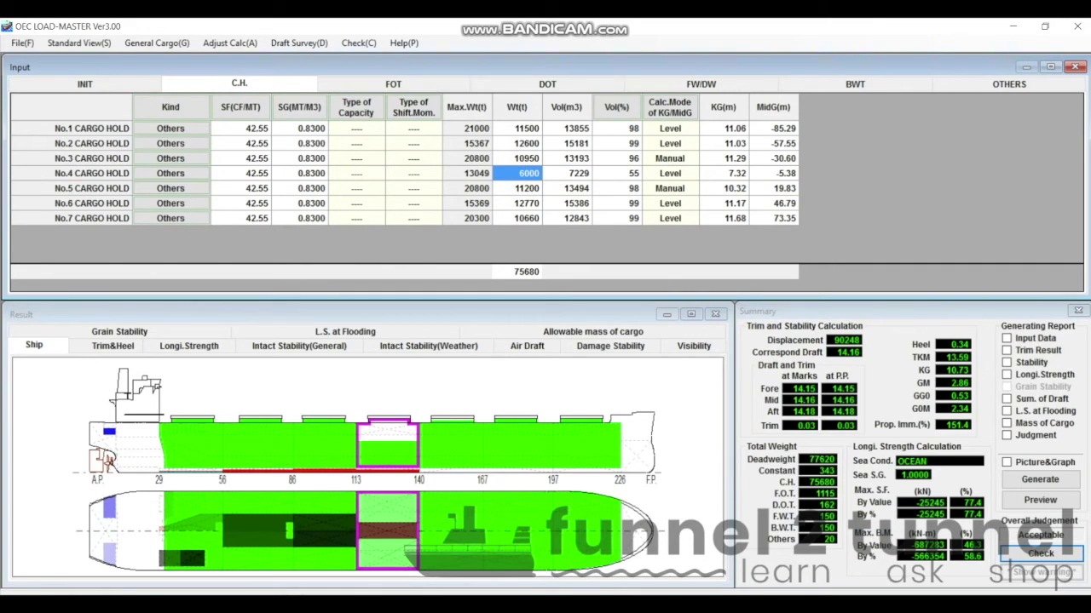
pyautogui.write('5950')
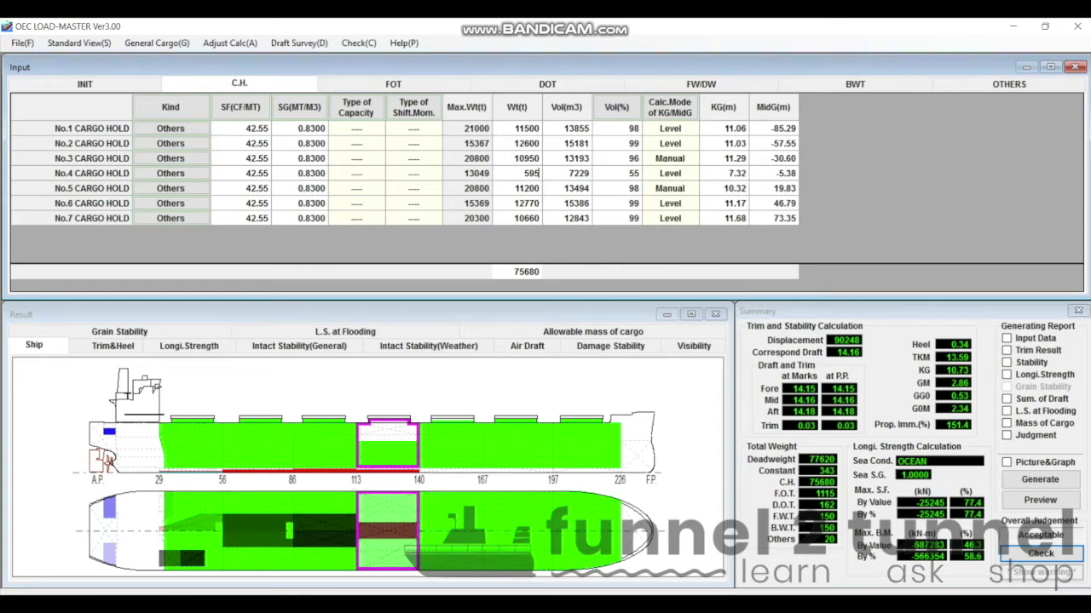
pyautogui.press('BackSpace')
pyautogui.press('BackSpace')
pyautogui.press('BackSpace')
pyautogui.press('BackSpace')
pyautogui.write('5950')
pyautogui.press('Return')
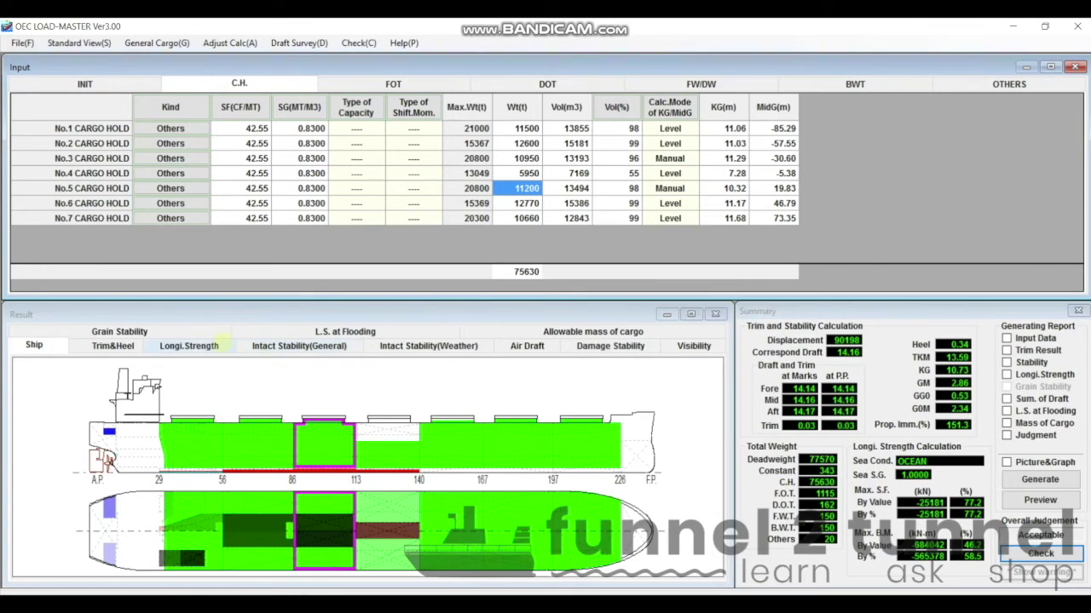
pyautogui.click(190, 345)
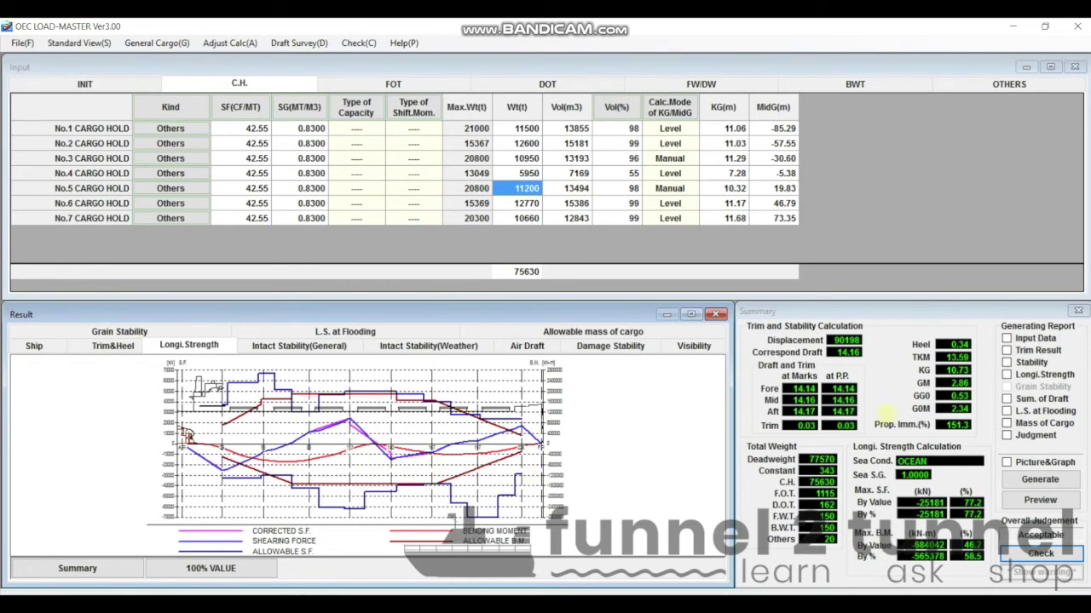
pyautogui.click(852, 352)
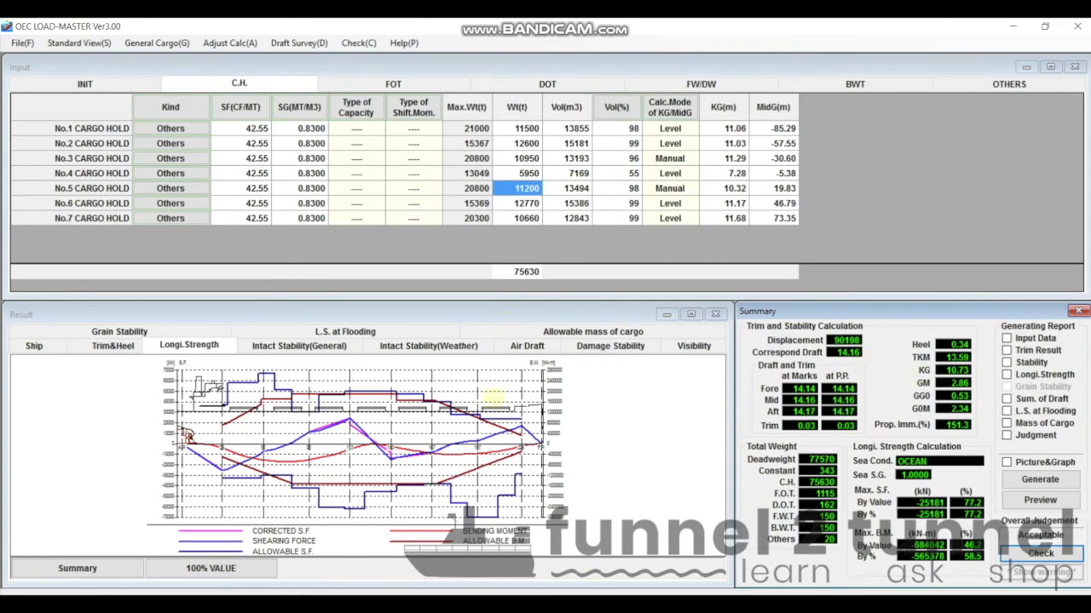
# Set the weight of No.4 cargo hold to 6150 t and run the overall condition check
pyautogui.click(527, 174)
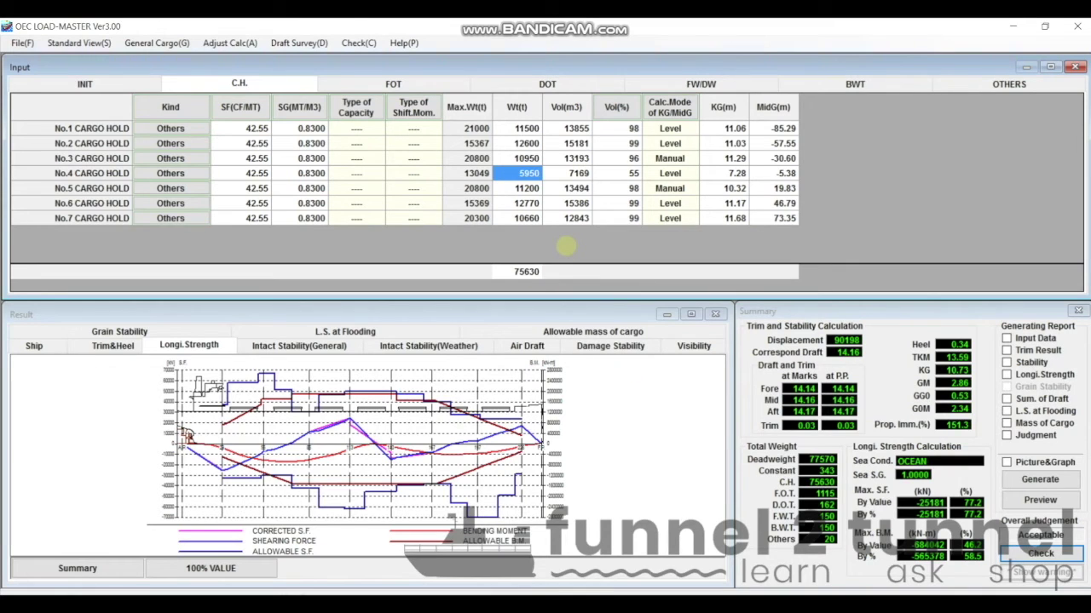
pyautogui.write('6150')
pyautogui.press('BackSpace')
pyautogui.press('BackSpace')
pyautogui.press('BackSpace')
pyautogui.press('BackSpace')
pyautogui.press('Return')
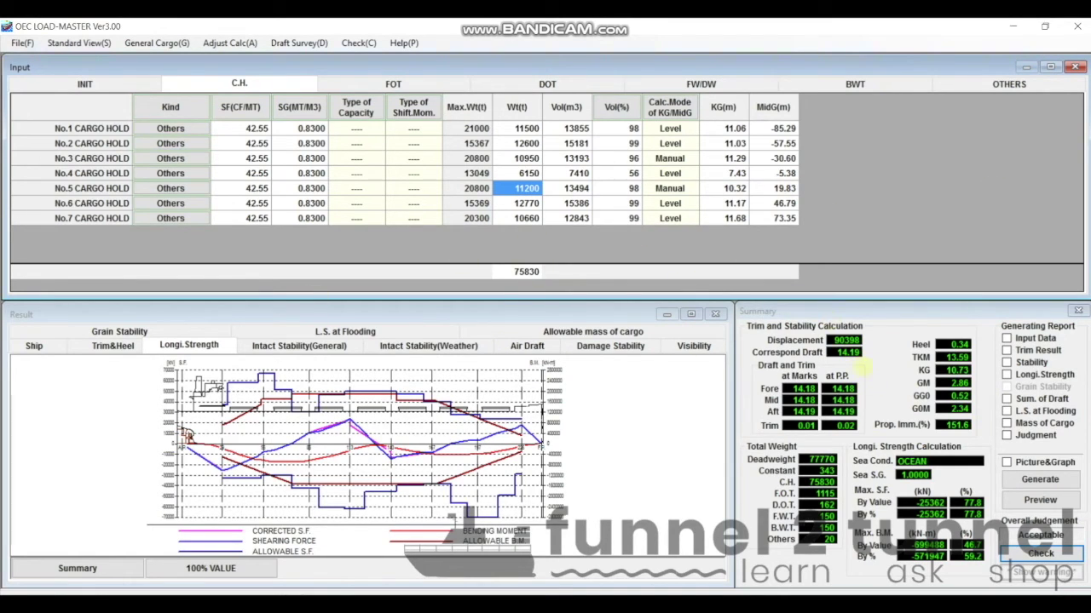
pyautogui.click(1041, 553)
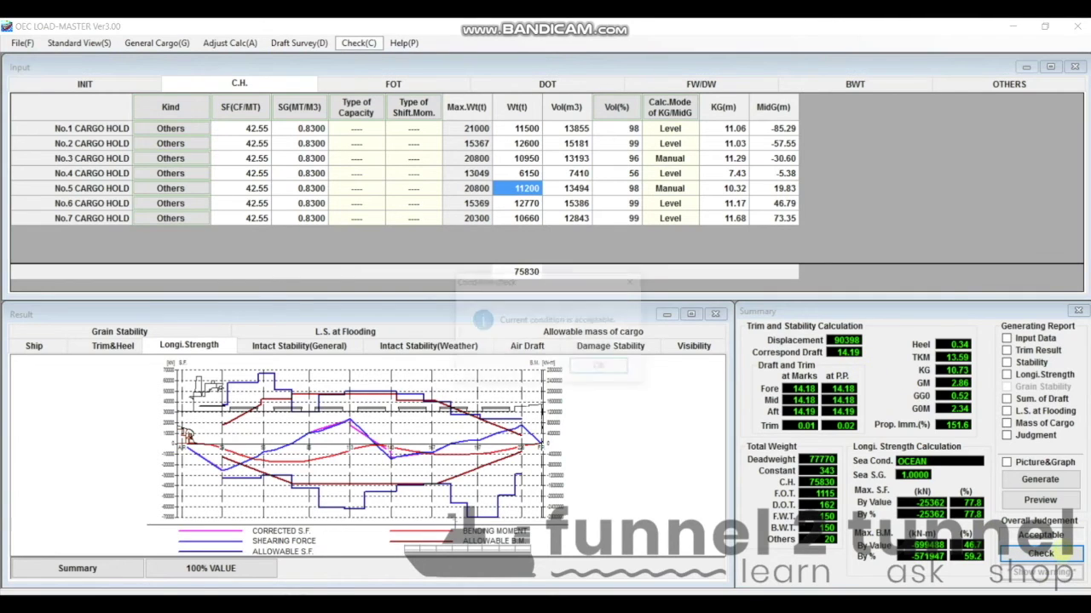
pyautogui.click(602, 368)
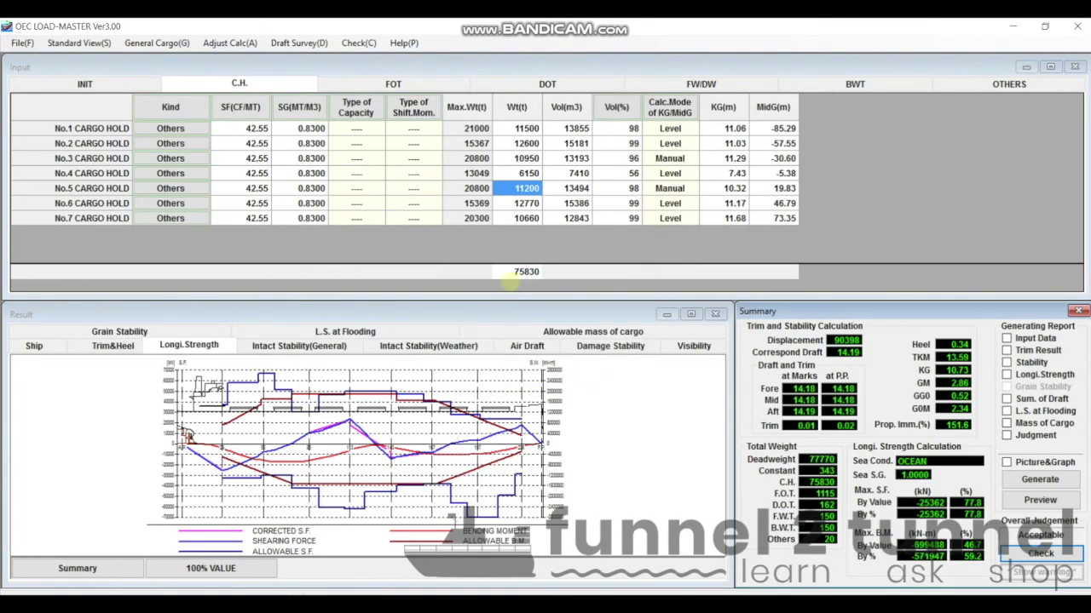
# Review the initial data and the cargo hold, fuel oil, diesel oil, fresh water, ballast and other tank inputs
pyautogui.click(85, 83)
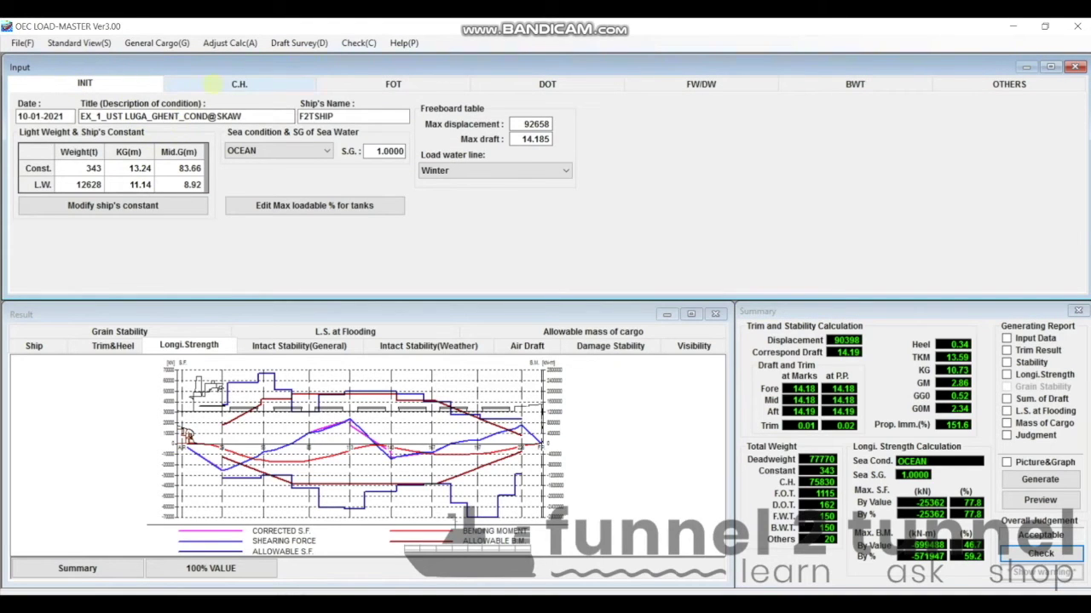
pyautogui.click(239, 84)
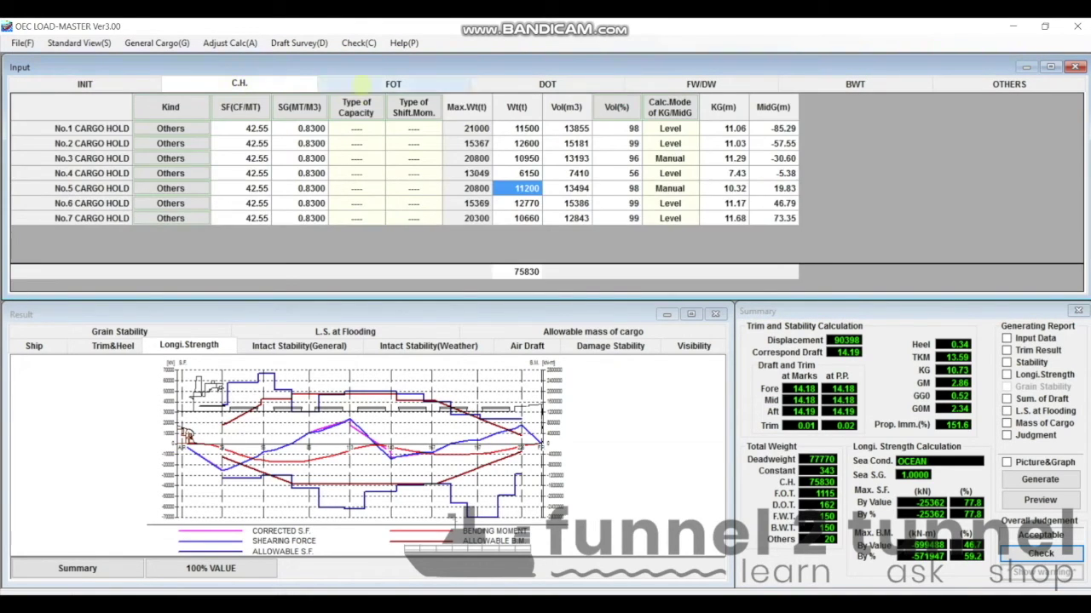
pyautogui.click(393, 84)
pyautogui.click(547, 84)
pyautogui.click(700, 84)
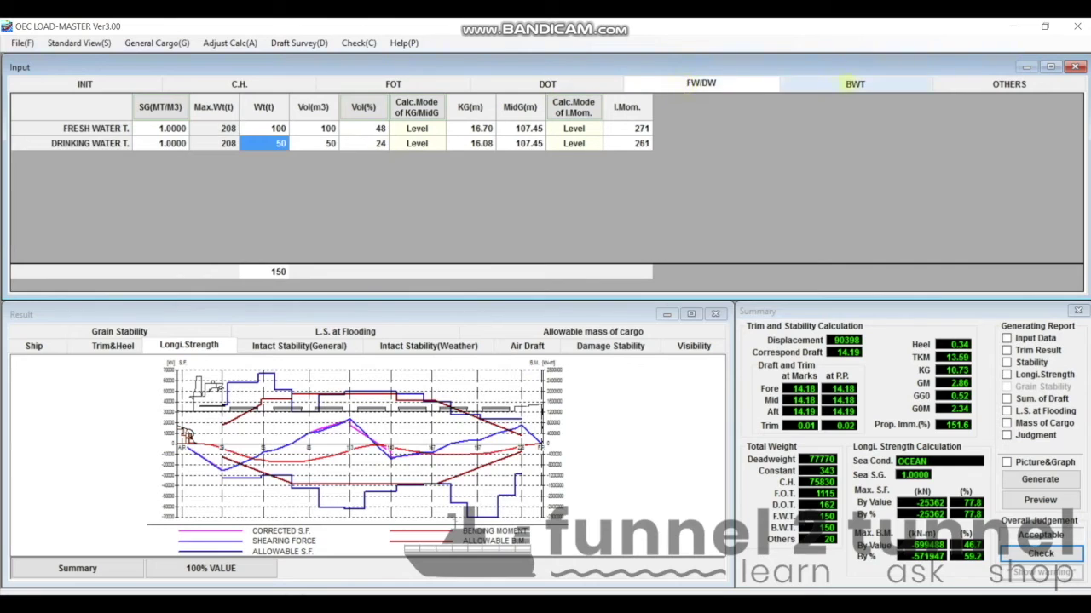
pyautogui.click(855, 83)
pyautogui.click(1009, 84)
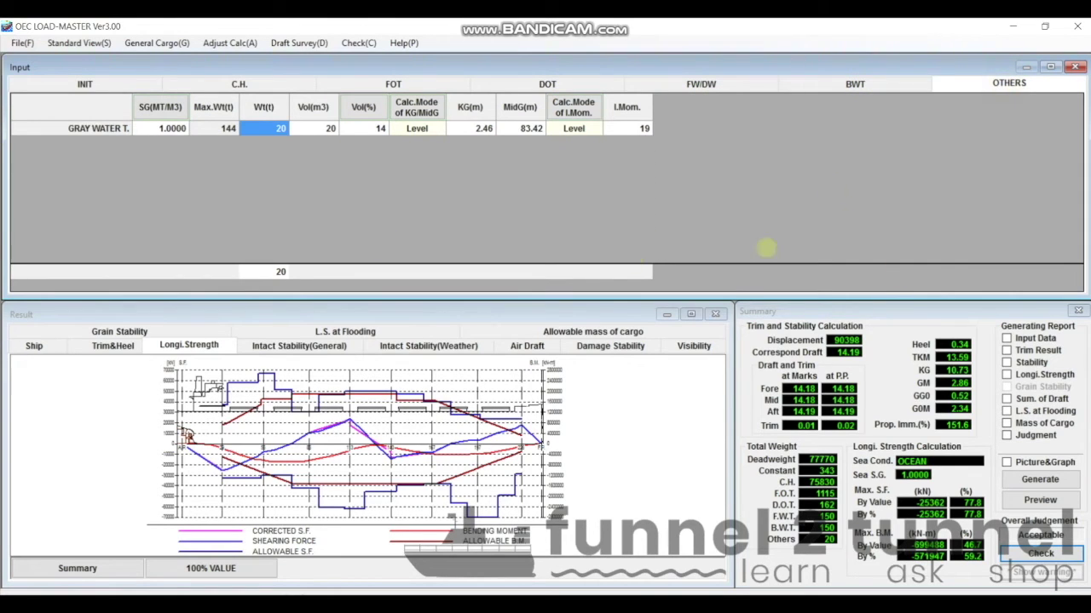
# Return to the cargo hold inputs and examine the volume percentages of No.7 and No.4 cargo holds
pyautogui.click(238, 84)
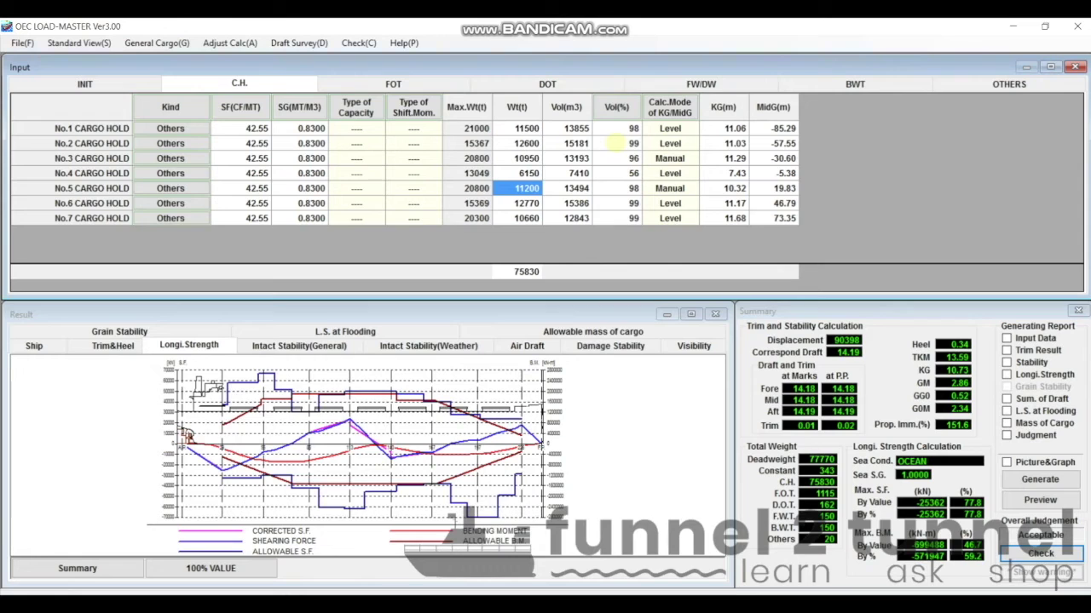
pyautogui.click(631, 218)
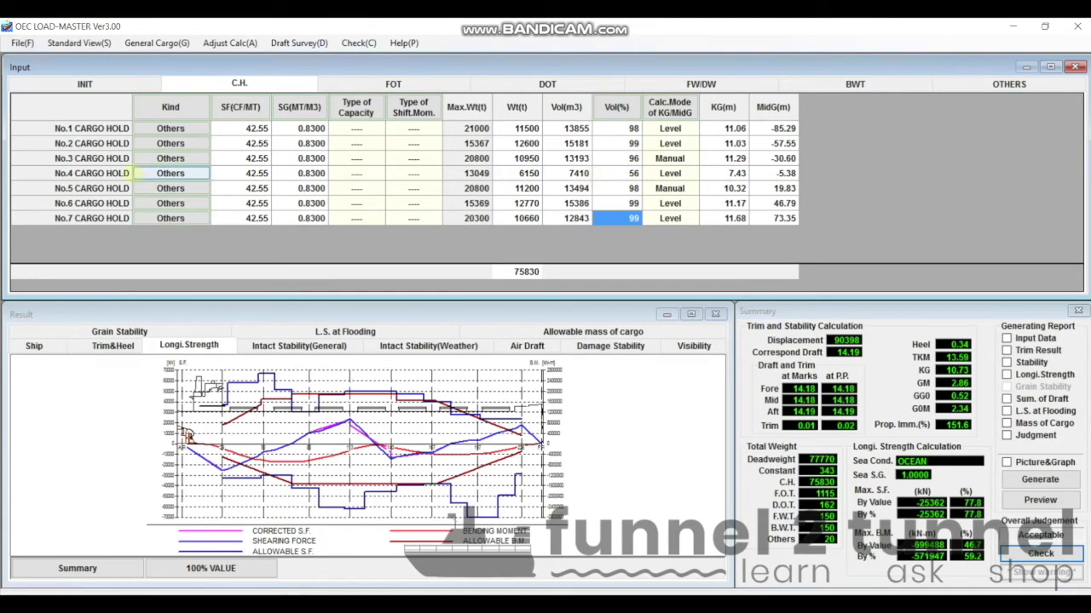
pyautogui.click(632, 173)
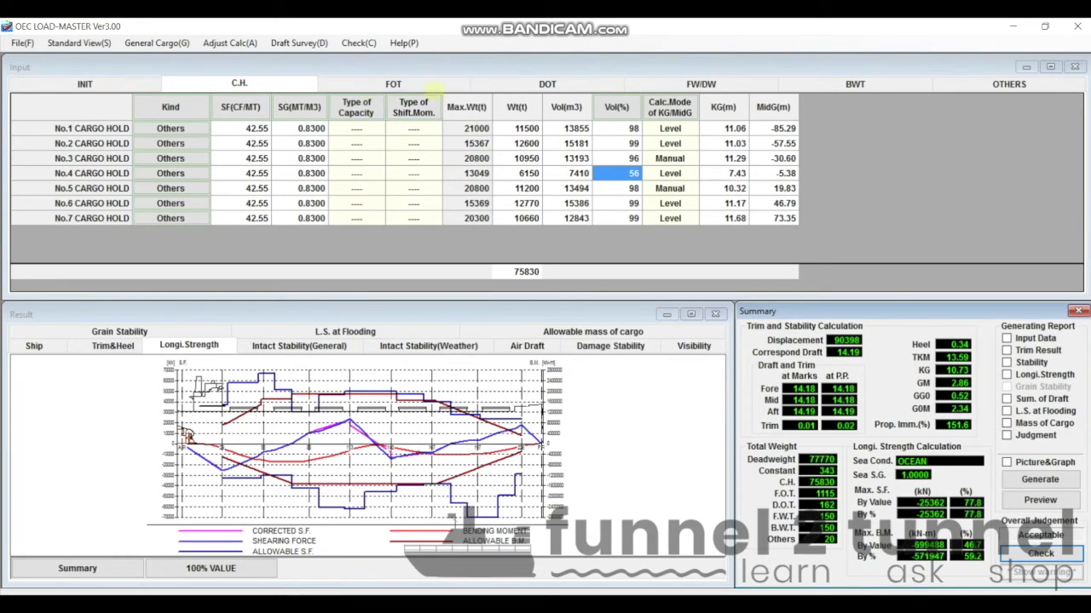
# Review the fuel oil, diesel oil and fresh water inputs and compare them with the Ust Luga deadweight calculation
pyautogui.click(393, 83)
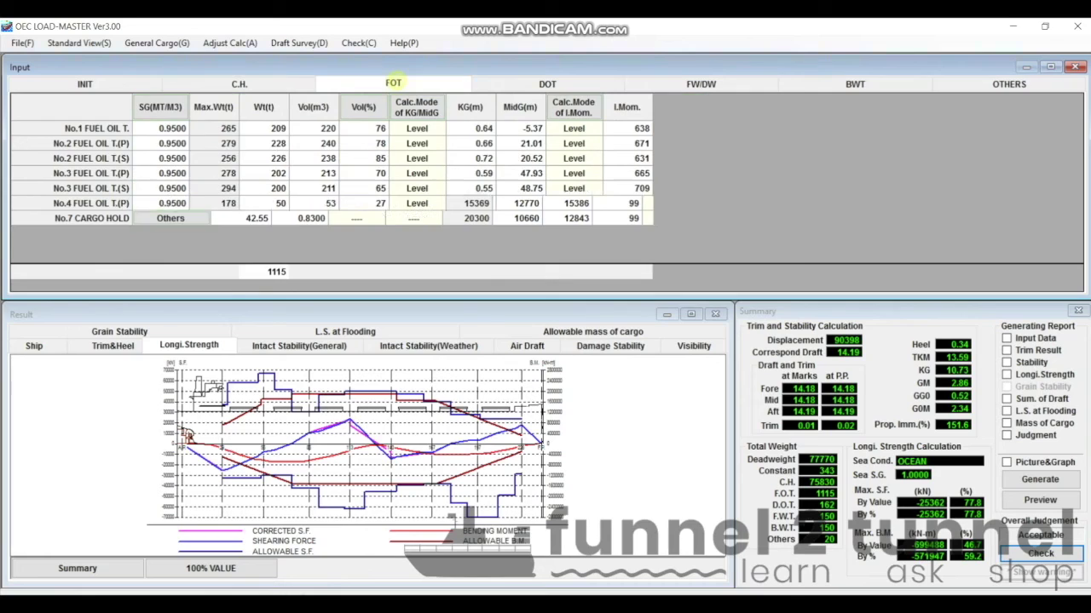
pyautogui.click(545, 83)
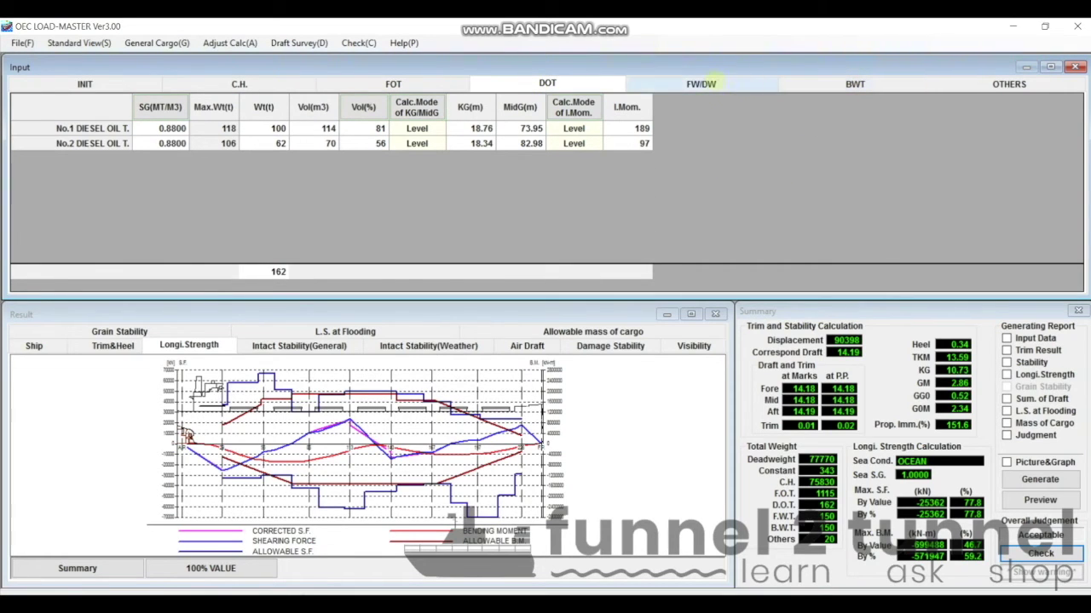
pyautogui.click(661, 83)
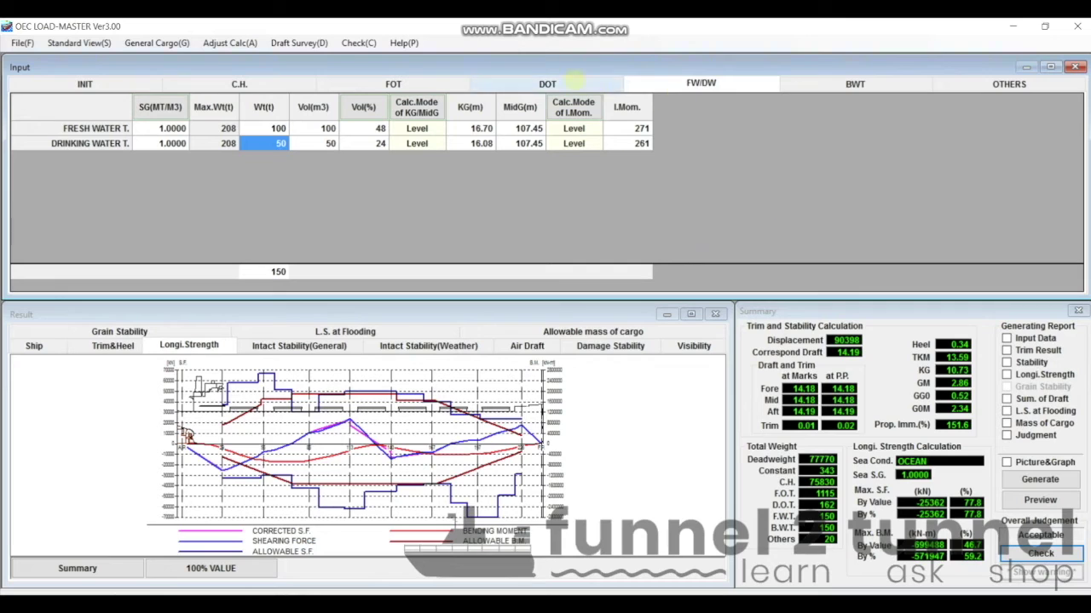
pyautogui.click(547, 84)
pyautogui.click(393, 84)
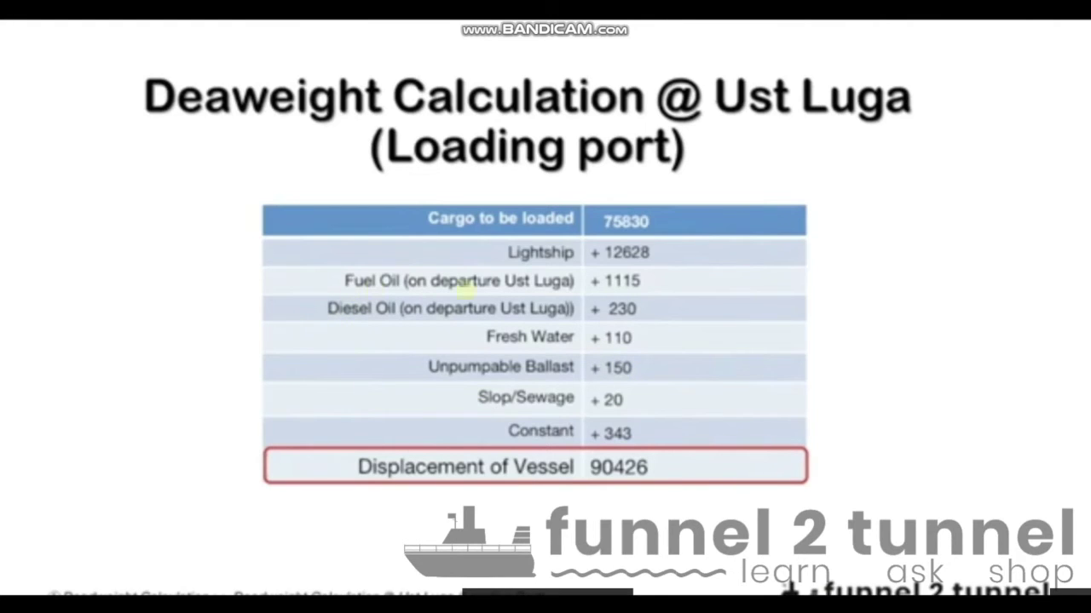
pyautogui.hotkey('alt', 'Tab')
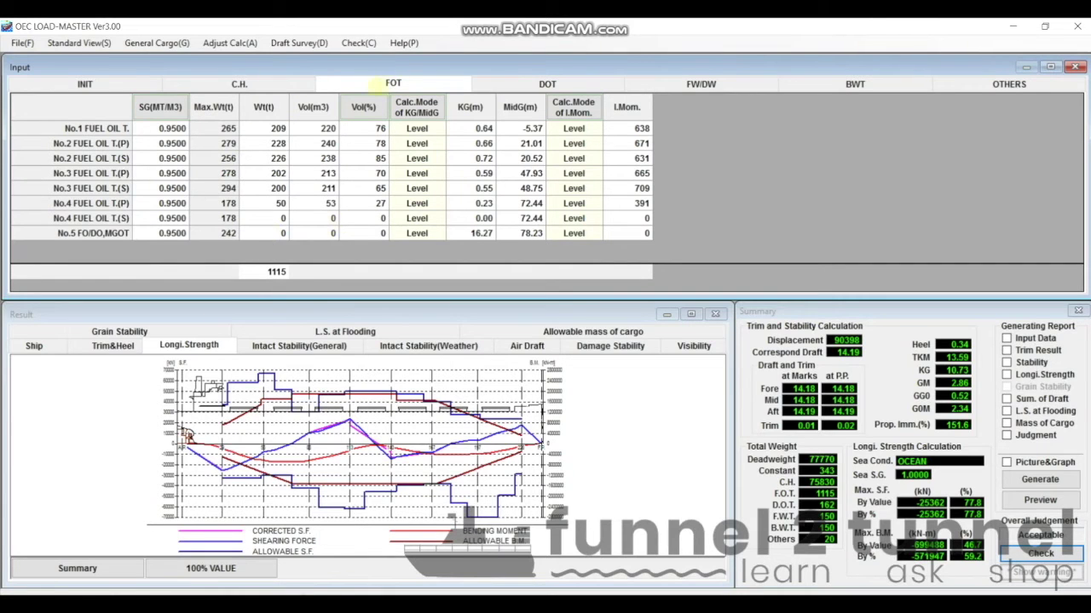
# Set the weight of No.2 diesel oil tank to 100 t
pyautogui.click(547, 84)
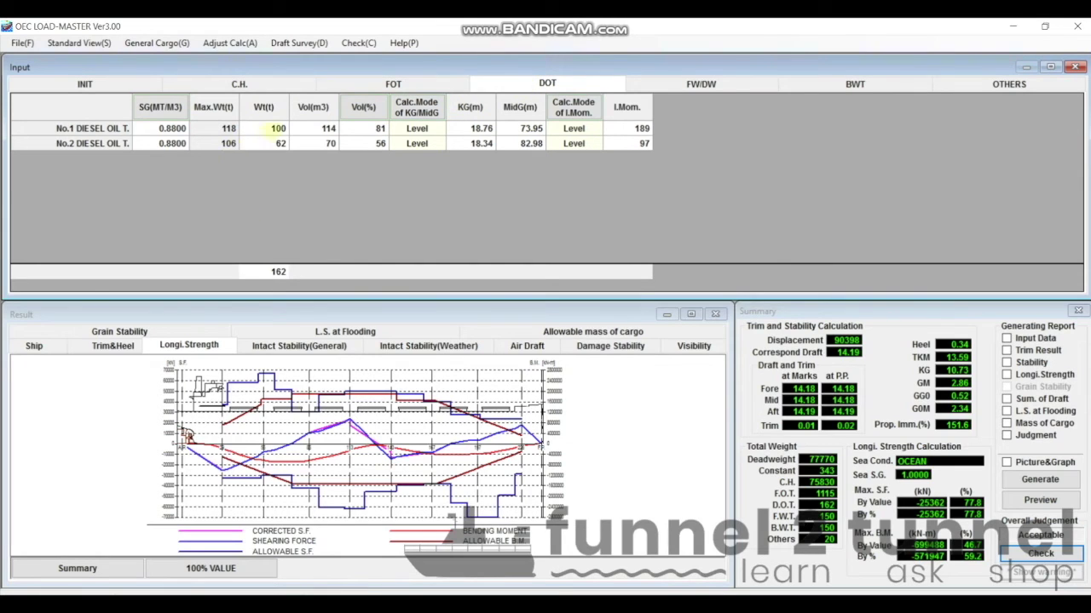
pyautogui.click(278, 128)
pyautogui.click(269, 145)
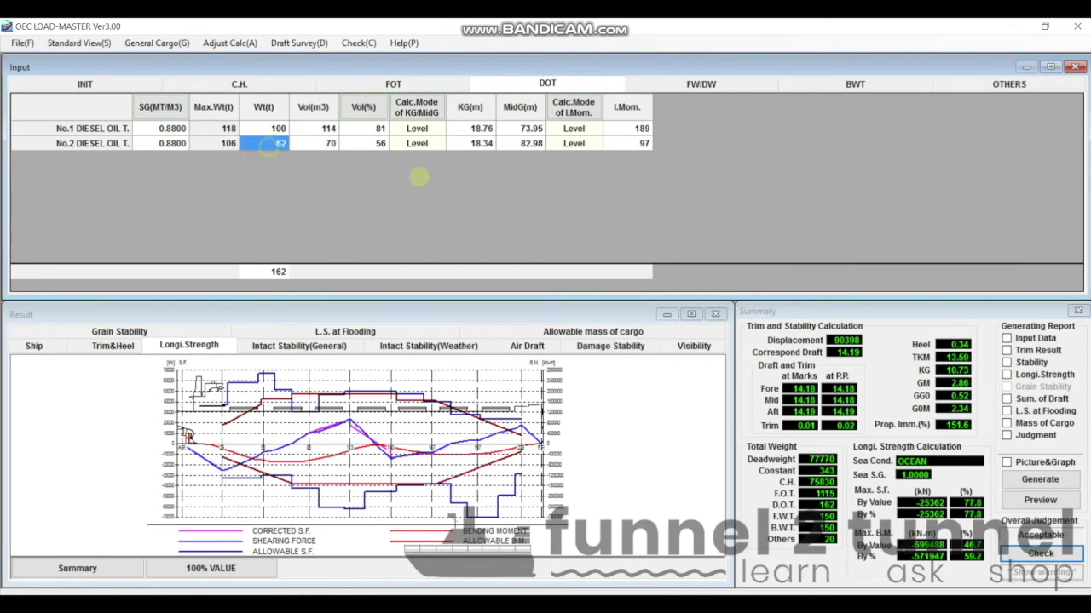
pyautogui.write('100')
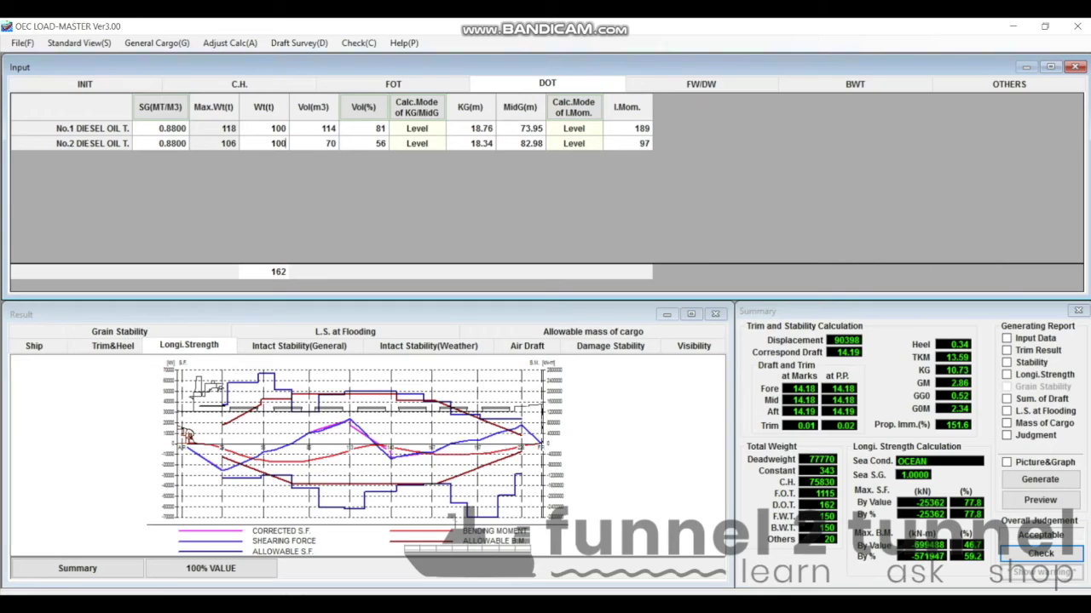
pyautogui.press('Return')
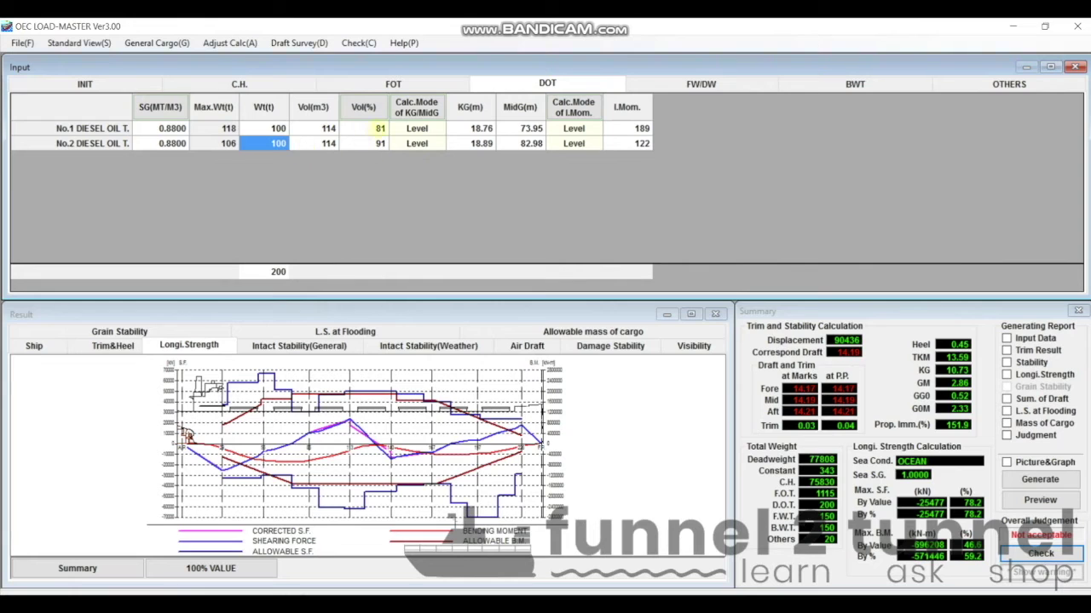
# Set the weight of the No.5 FO/DO,MGOT tank to 30 t in the fuel oil inputs
pyautogui.click(393, 84)
pyautogui.click(281, 236)
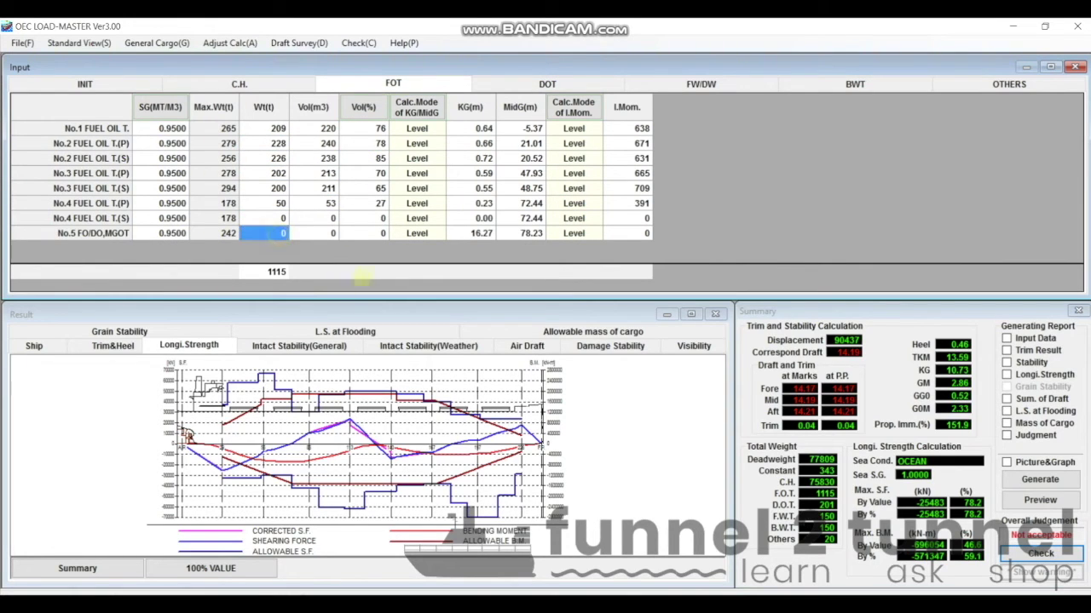
pyautogui.write('3')
pyautogui.press('Return')
pyautogui.write('0')
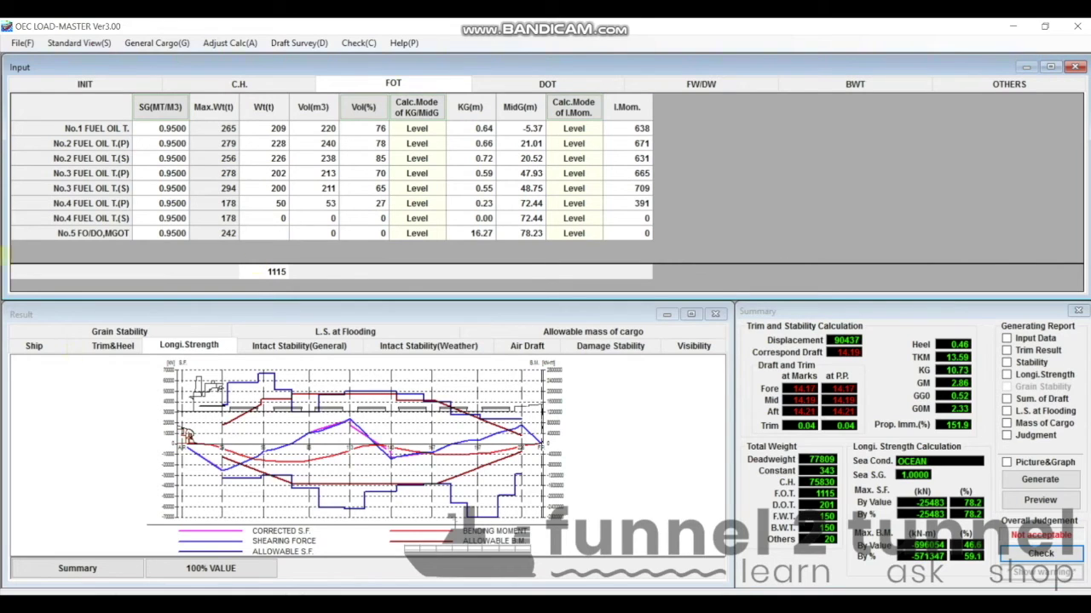
pyautogui.press('Return')
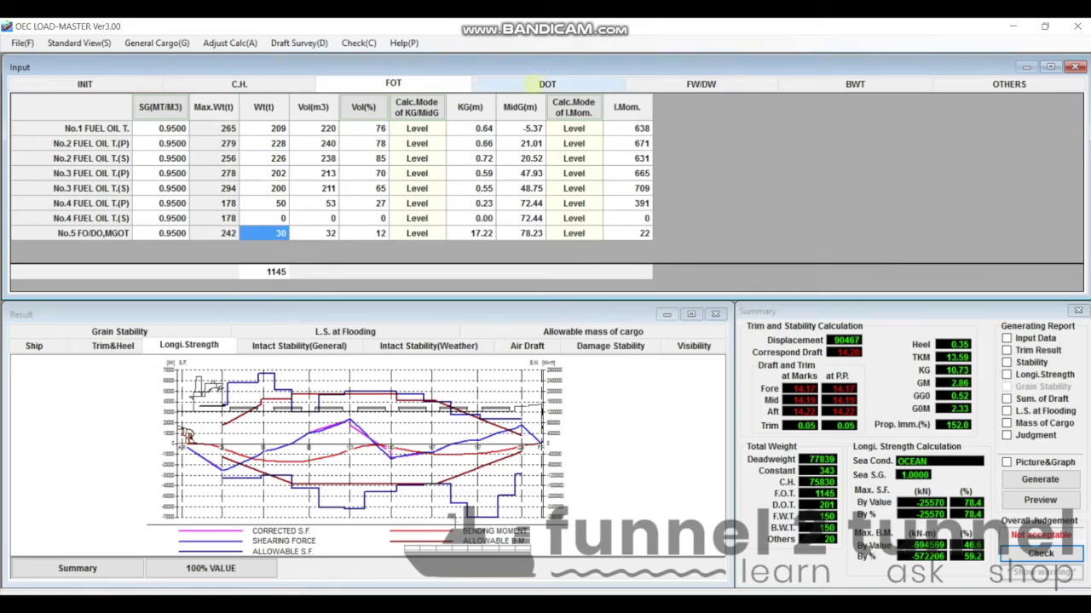
# Correct the weight of No.2 diesel oil tank to 100 t and recheck the fuel oil tank weights
pyautogui.click(529, 84)
pyautogui.click(278, 143)
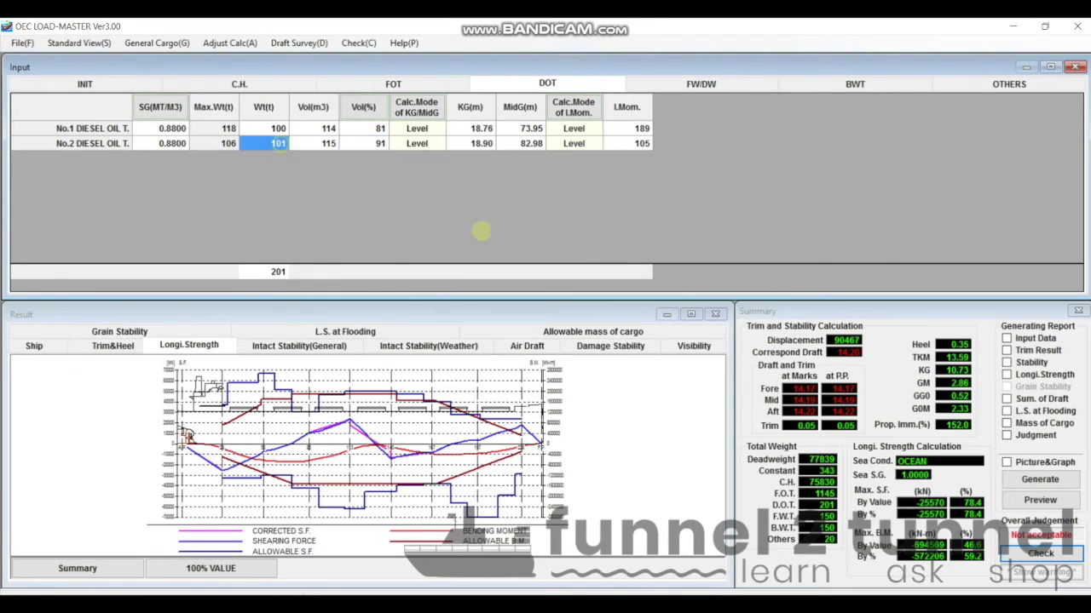
pyautogui.write('1')
pyautogui.press('BackSpace')
pyautogui.write('100')
pyautogui.press('Return')
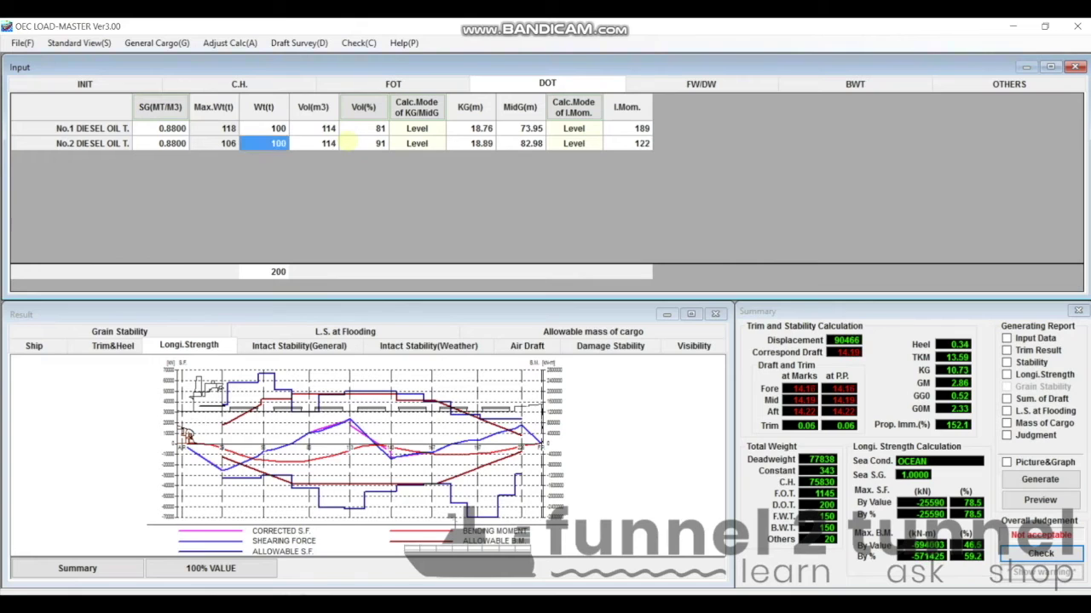
pyautogui.click(368, 84)
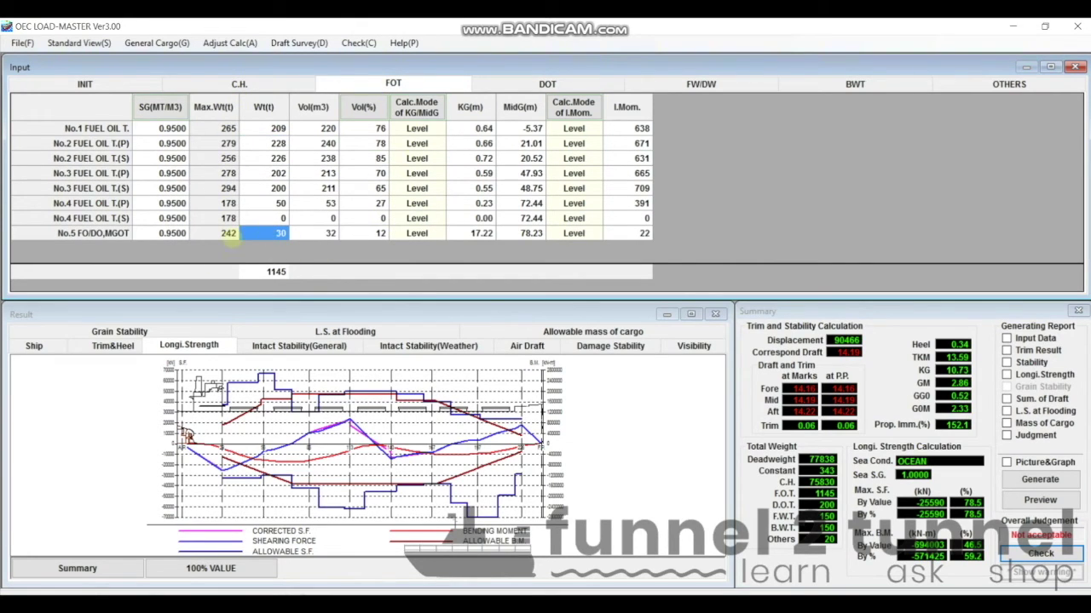
# Set the drinking water tank weight to 10 t per the Ust Luga deadweight calculation and check the gray water and ballast inputs
pyautogui.click(682, 84)
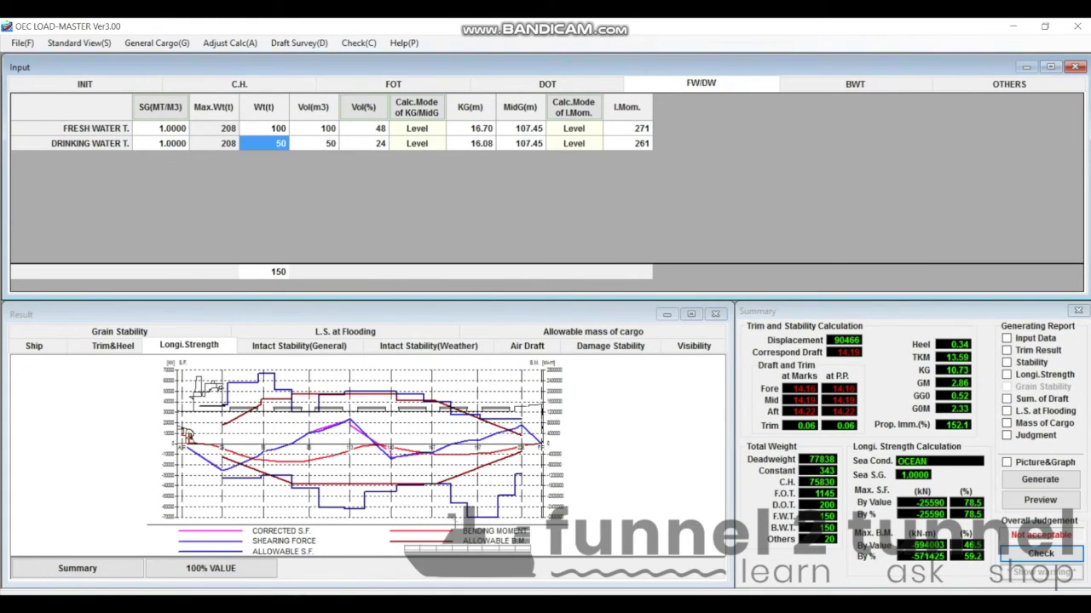
pyautogui.hotkey('alt', 'Tab')
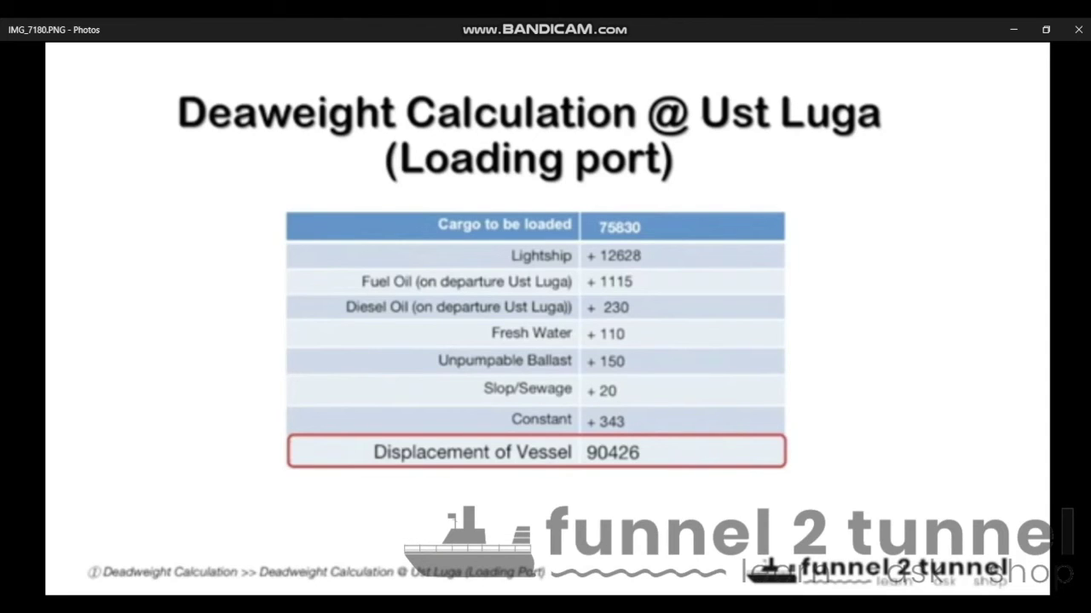
pyautogui.hotkey('alt', 'Tab')
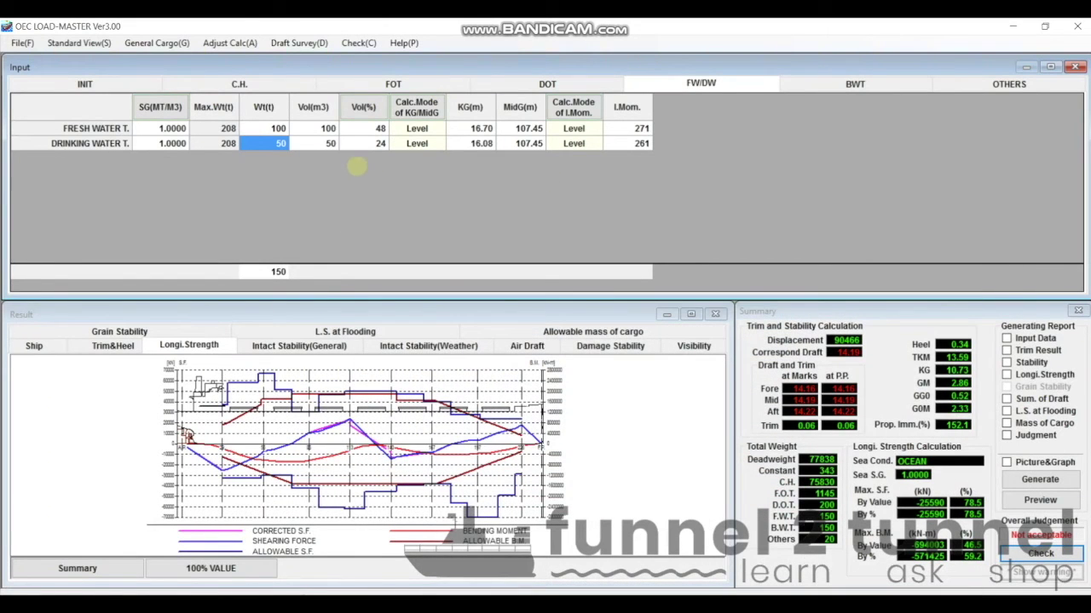
pyautogui.click(278, 144)
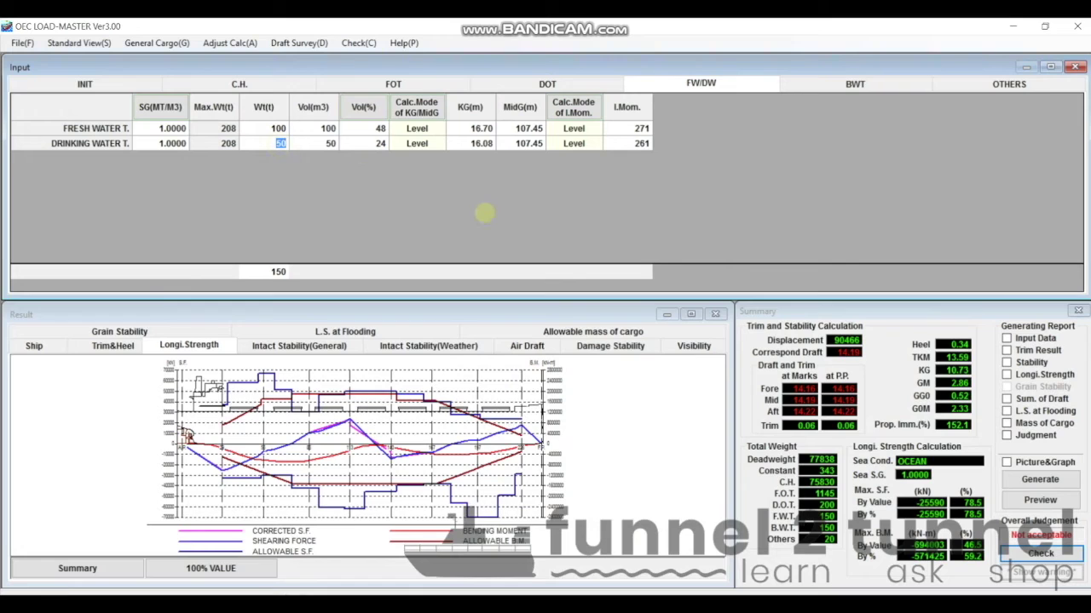
pyautogui.write('10')
pyautogui.press('BackSpace')
pyautogui.press('BackSpace')
pyautogui.write('10')
pyautogui.press('Return')
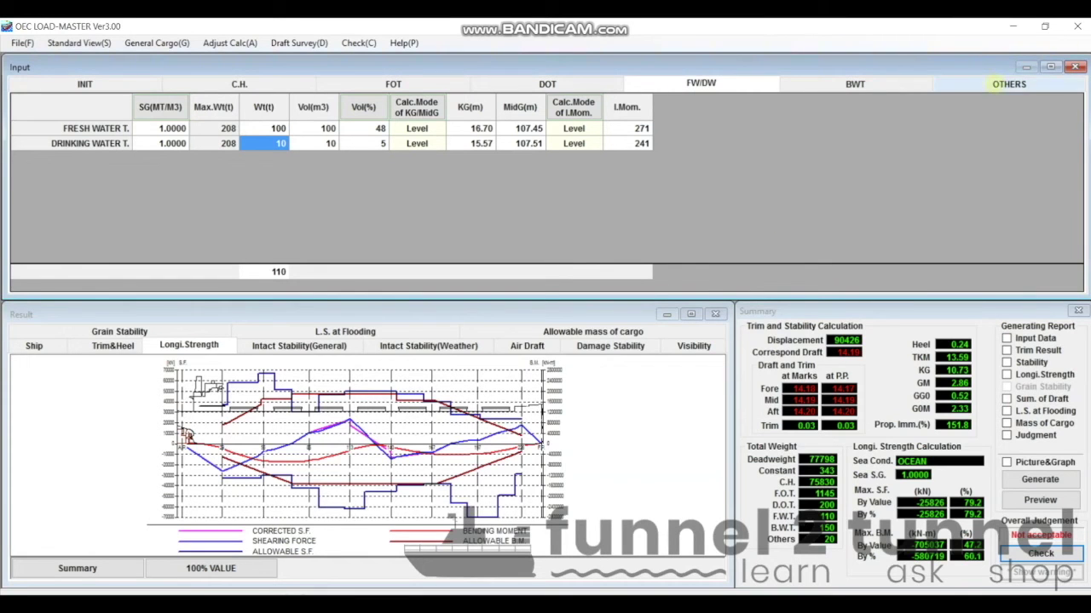
pyautogui.click(994, 85)
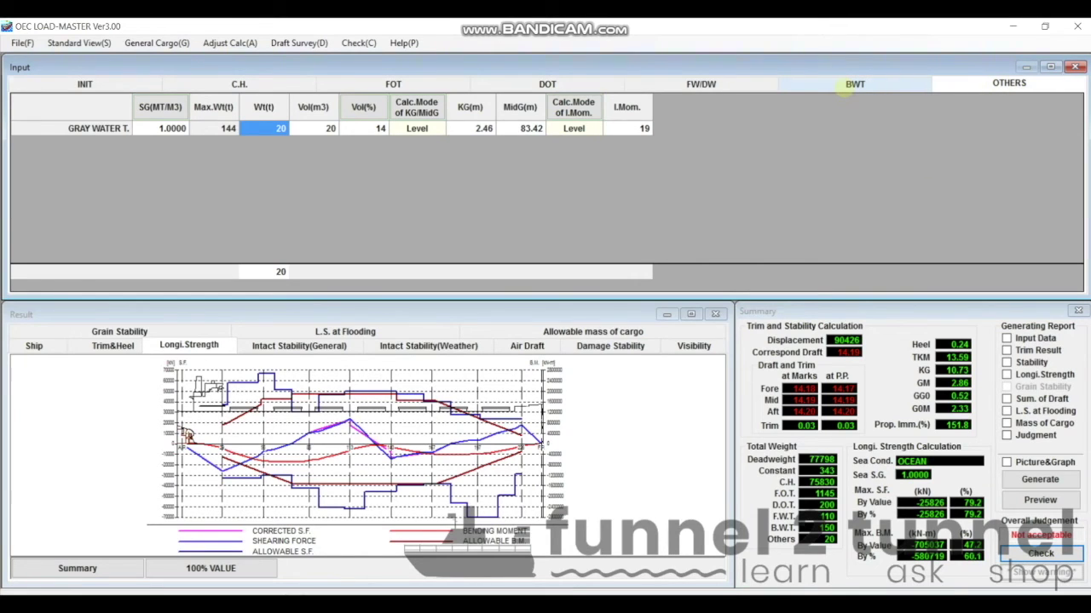
pyautogui.click(843, 89)
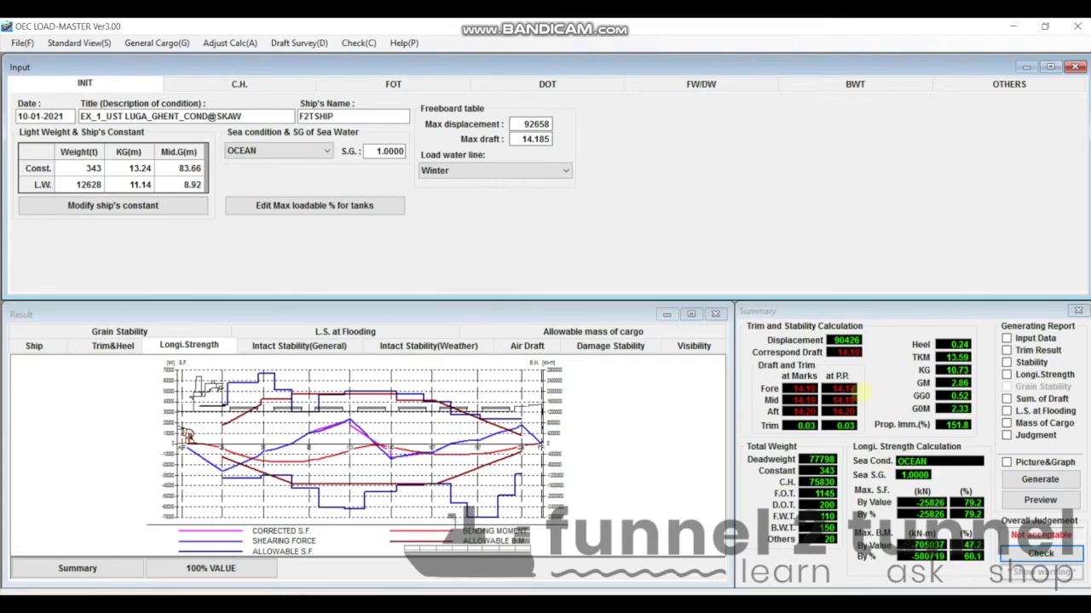